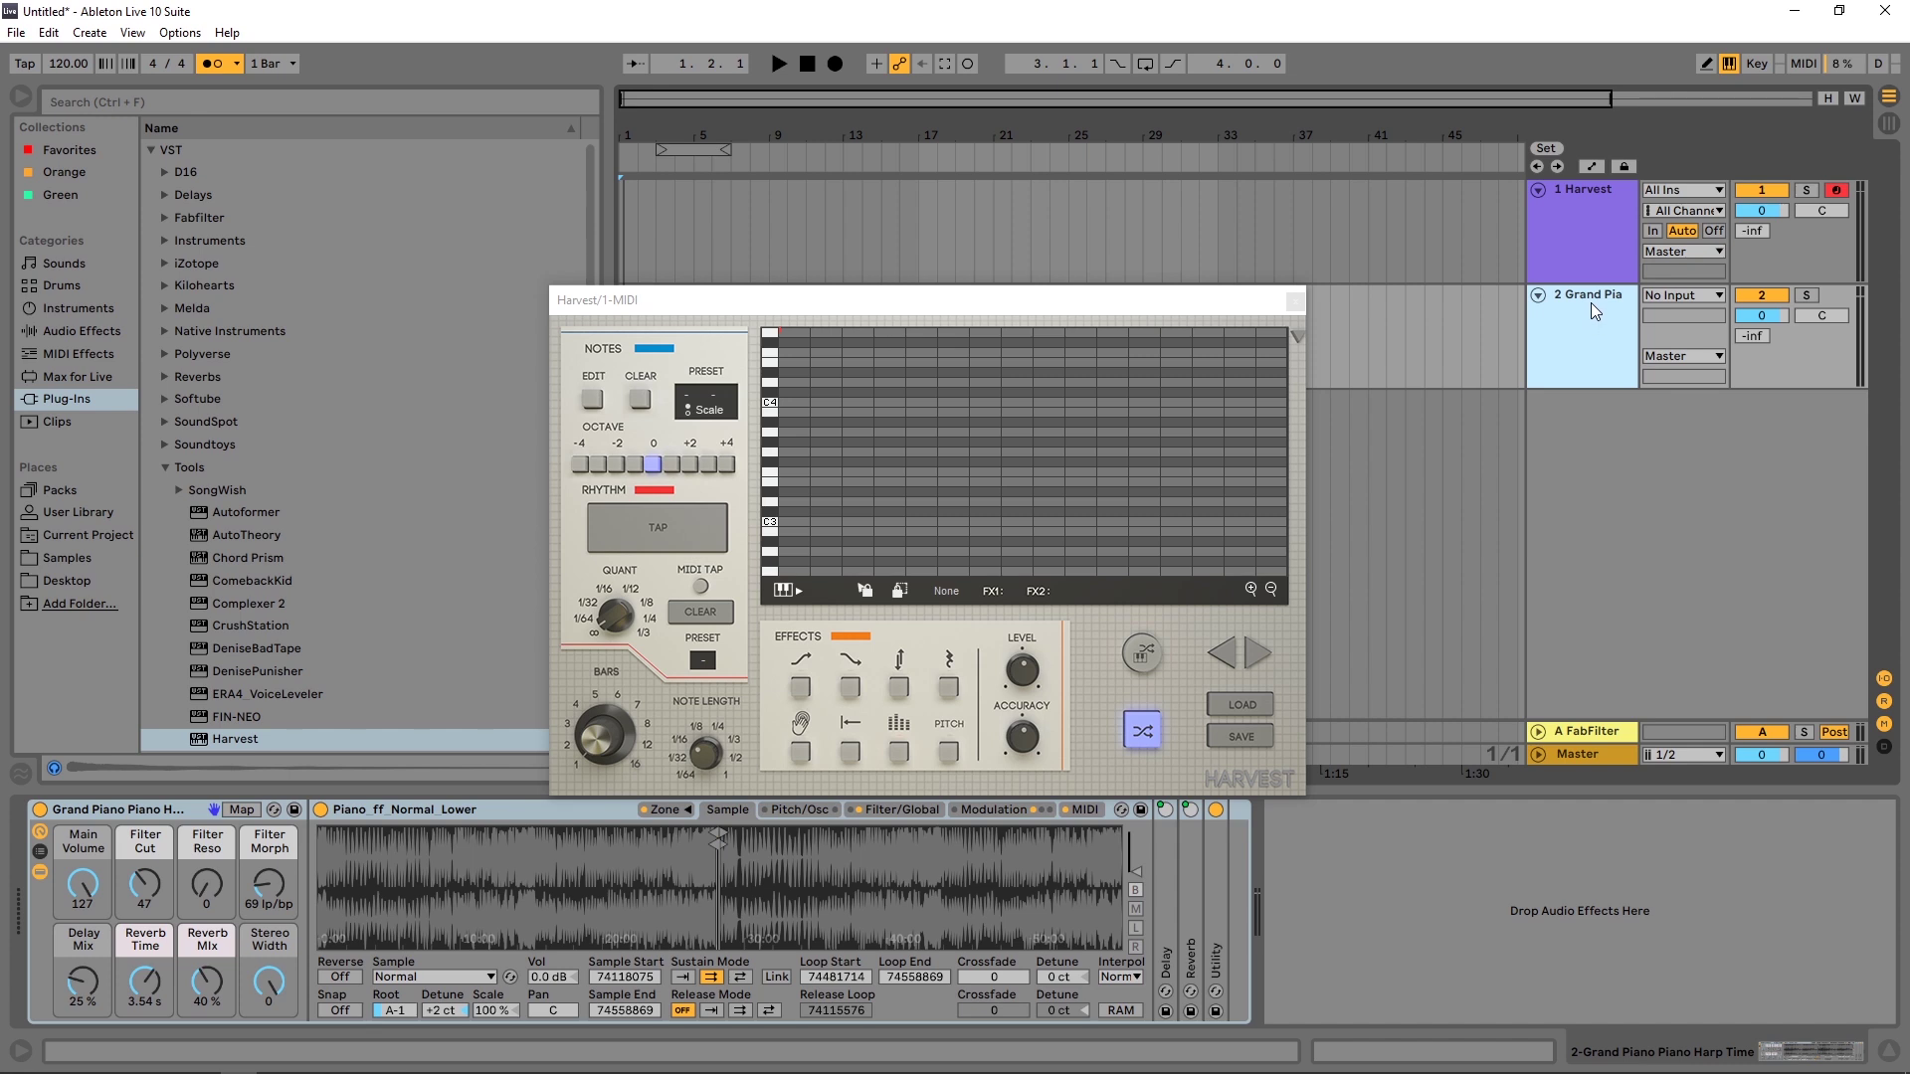
Route the Grand Piano track's MIDI input from 1-Harvest, choosing the Harvest channel and In monitoring
{"action": "left_click", "coordinate": [1669, 296]}
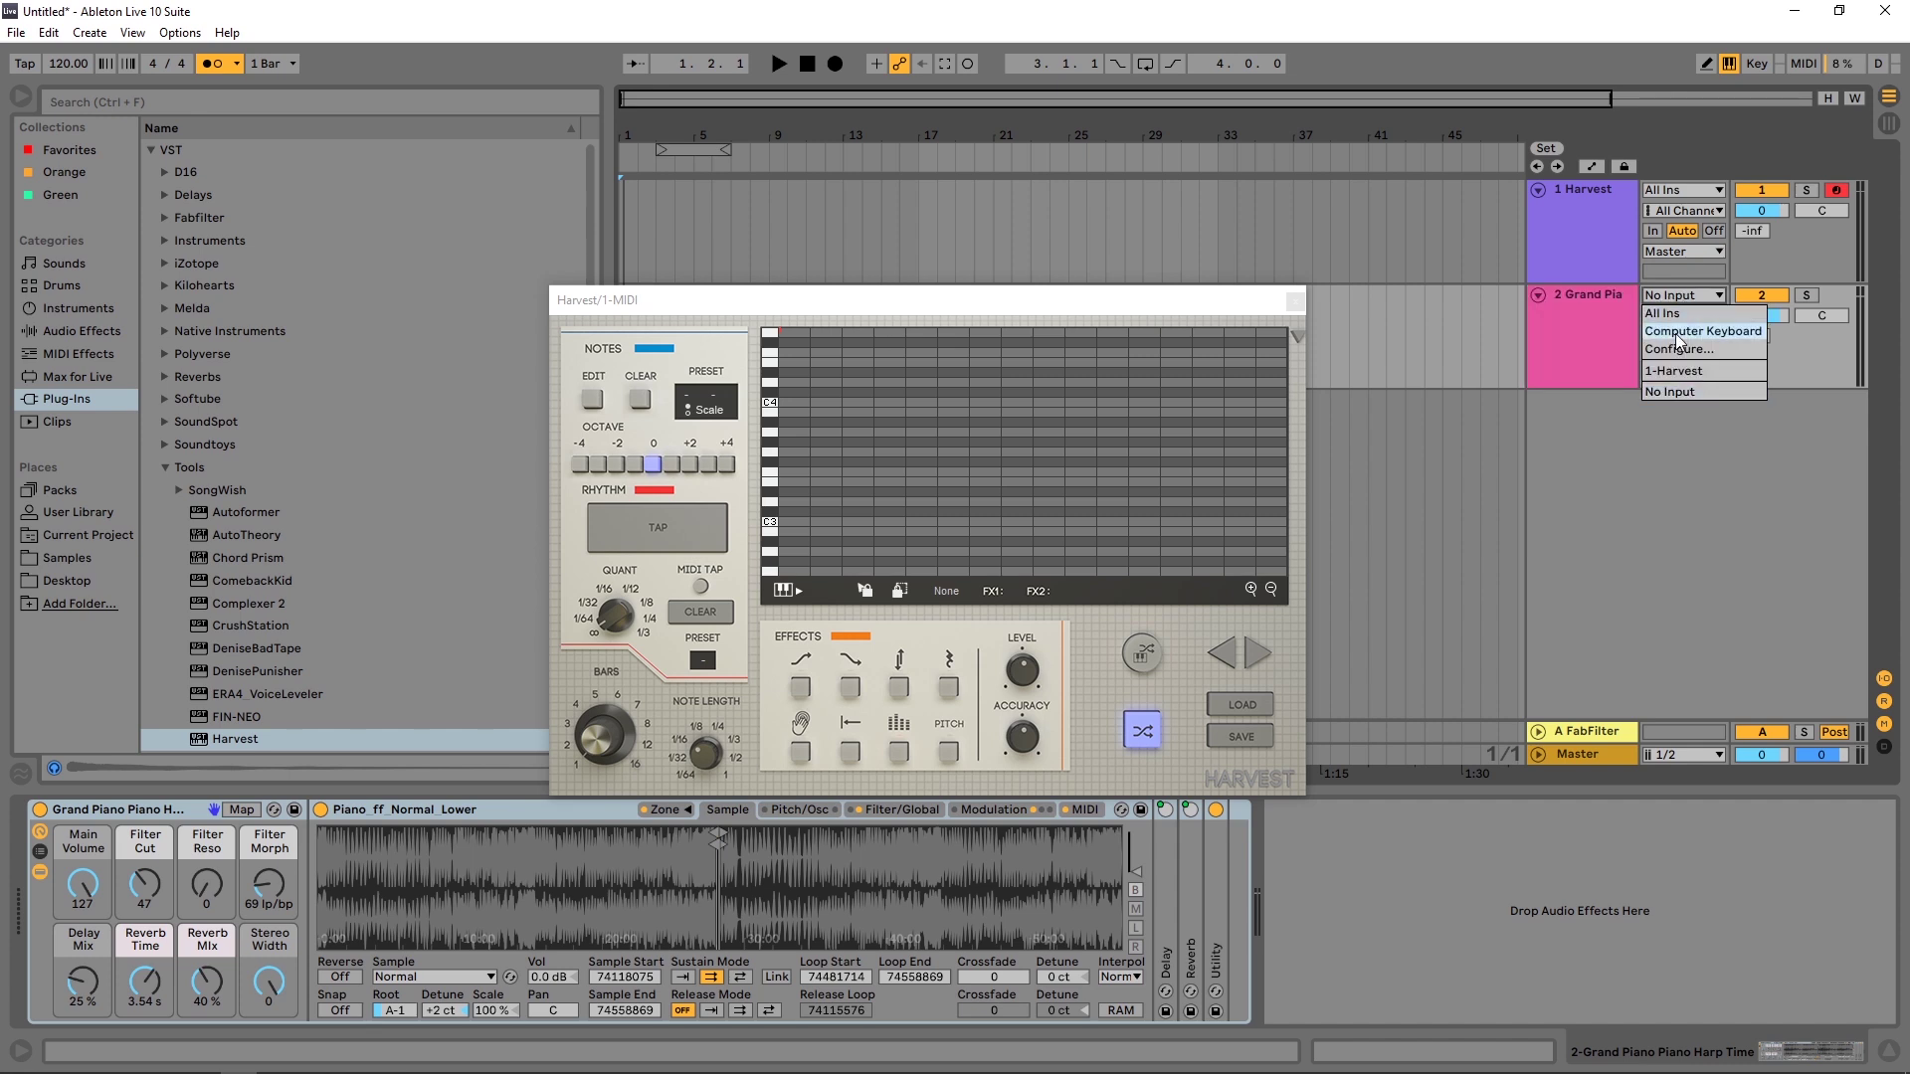
{"action": "left_click", "coordinate": [1671, 372]}
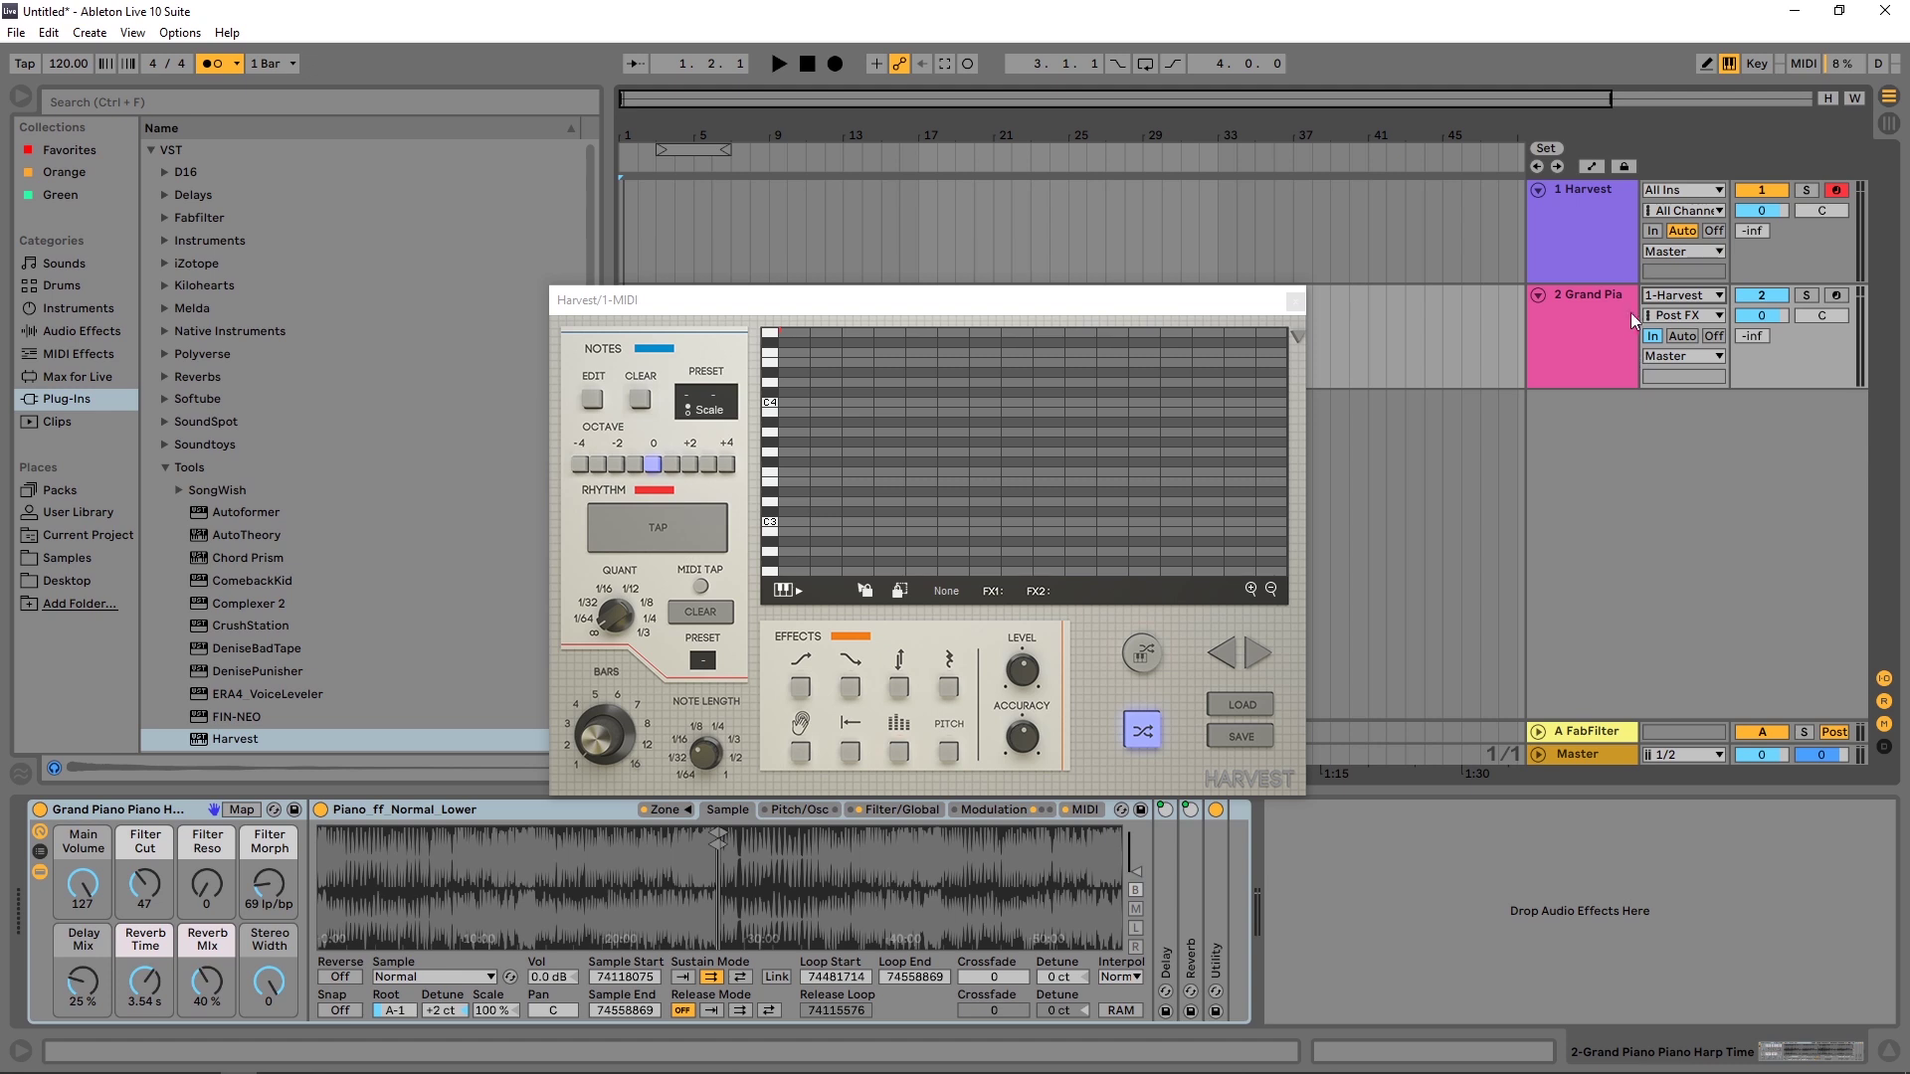
{"action": "left_click", "coordinate": [1680, 315]}
{"action": "left_click", "coordinate": [1678, 336]}
{"action": "left_click", "coordinate": [1655, 336]}
On the Harvest track, set the plug-in's note preset to the D minor scale
{"action": "left_click", "coordinate": [1782, 241]}
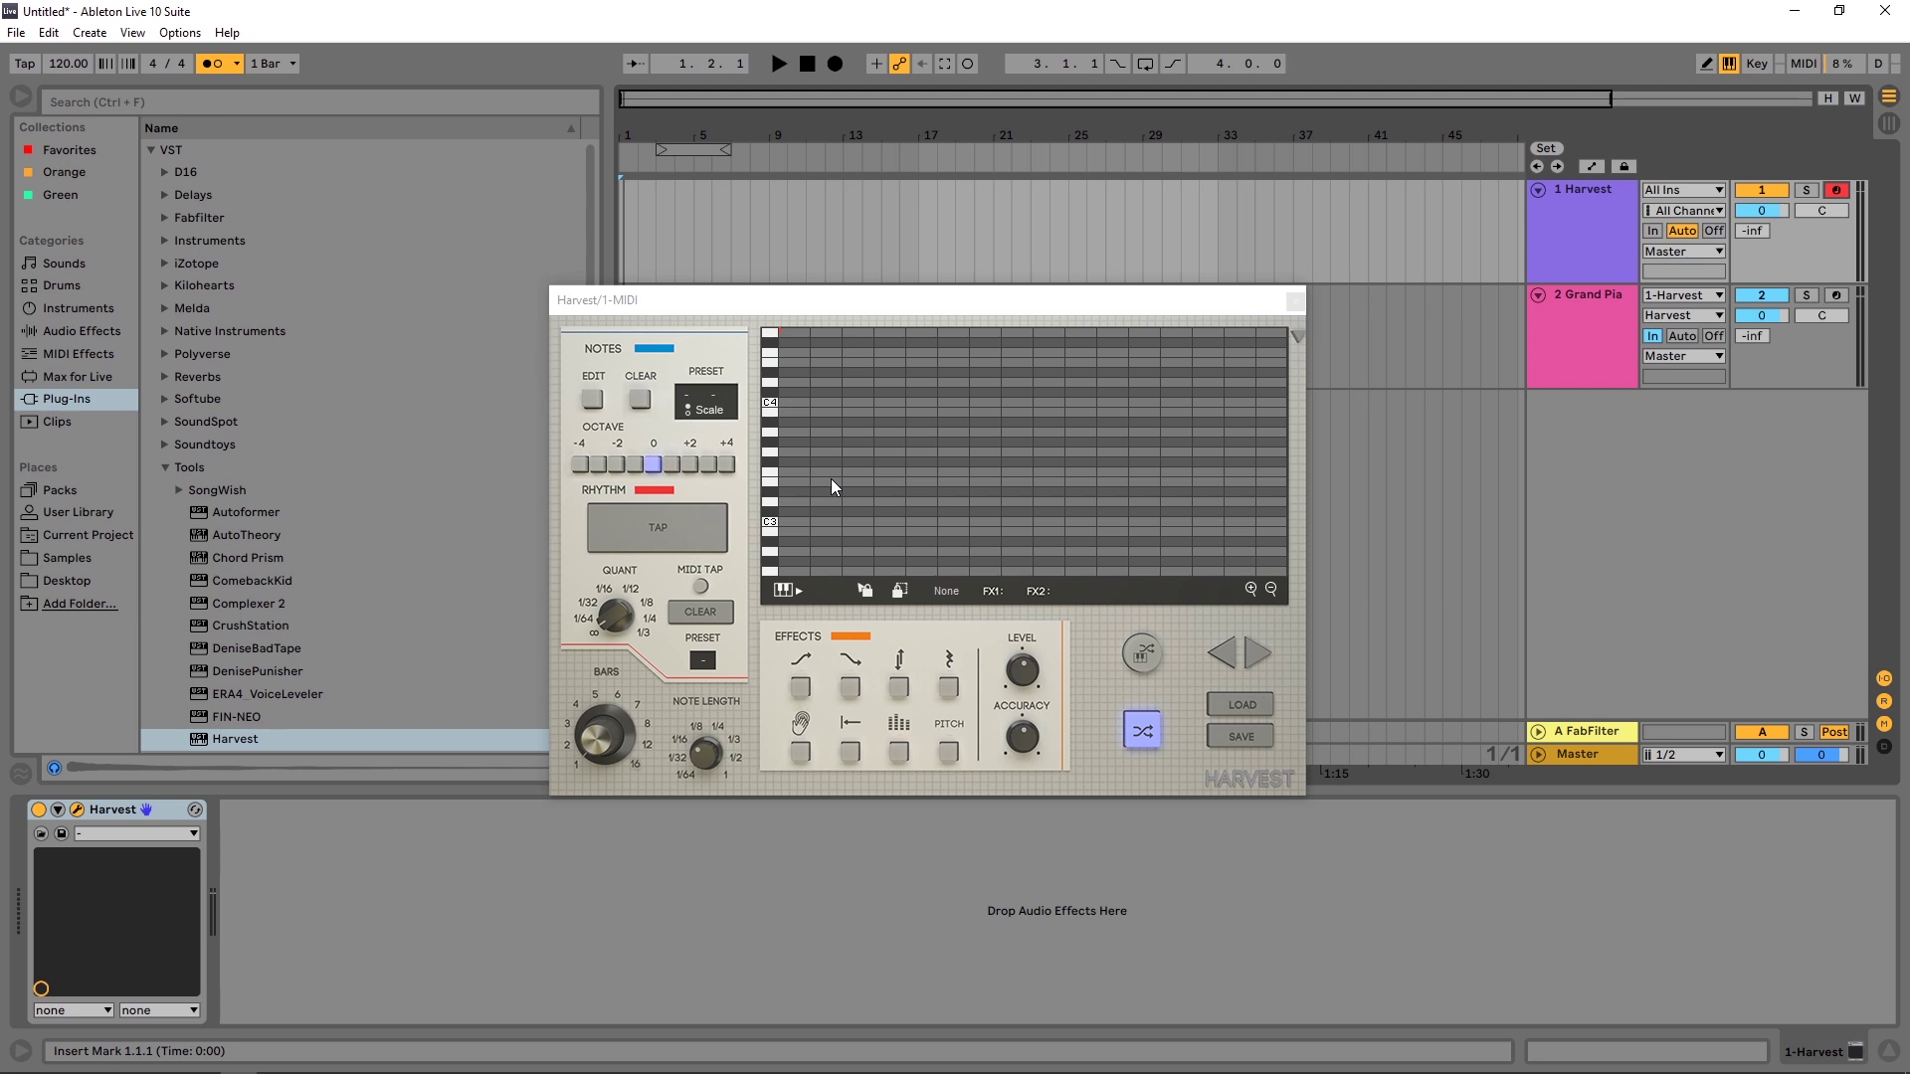
{"action": "left_click", "coordinate": [687, 402]}
{"action": "left_click", "coordinate": [717, 459]}
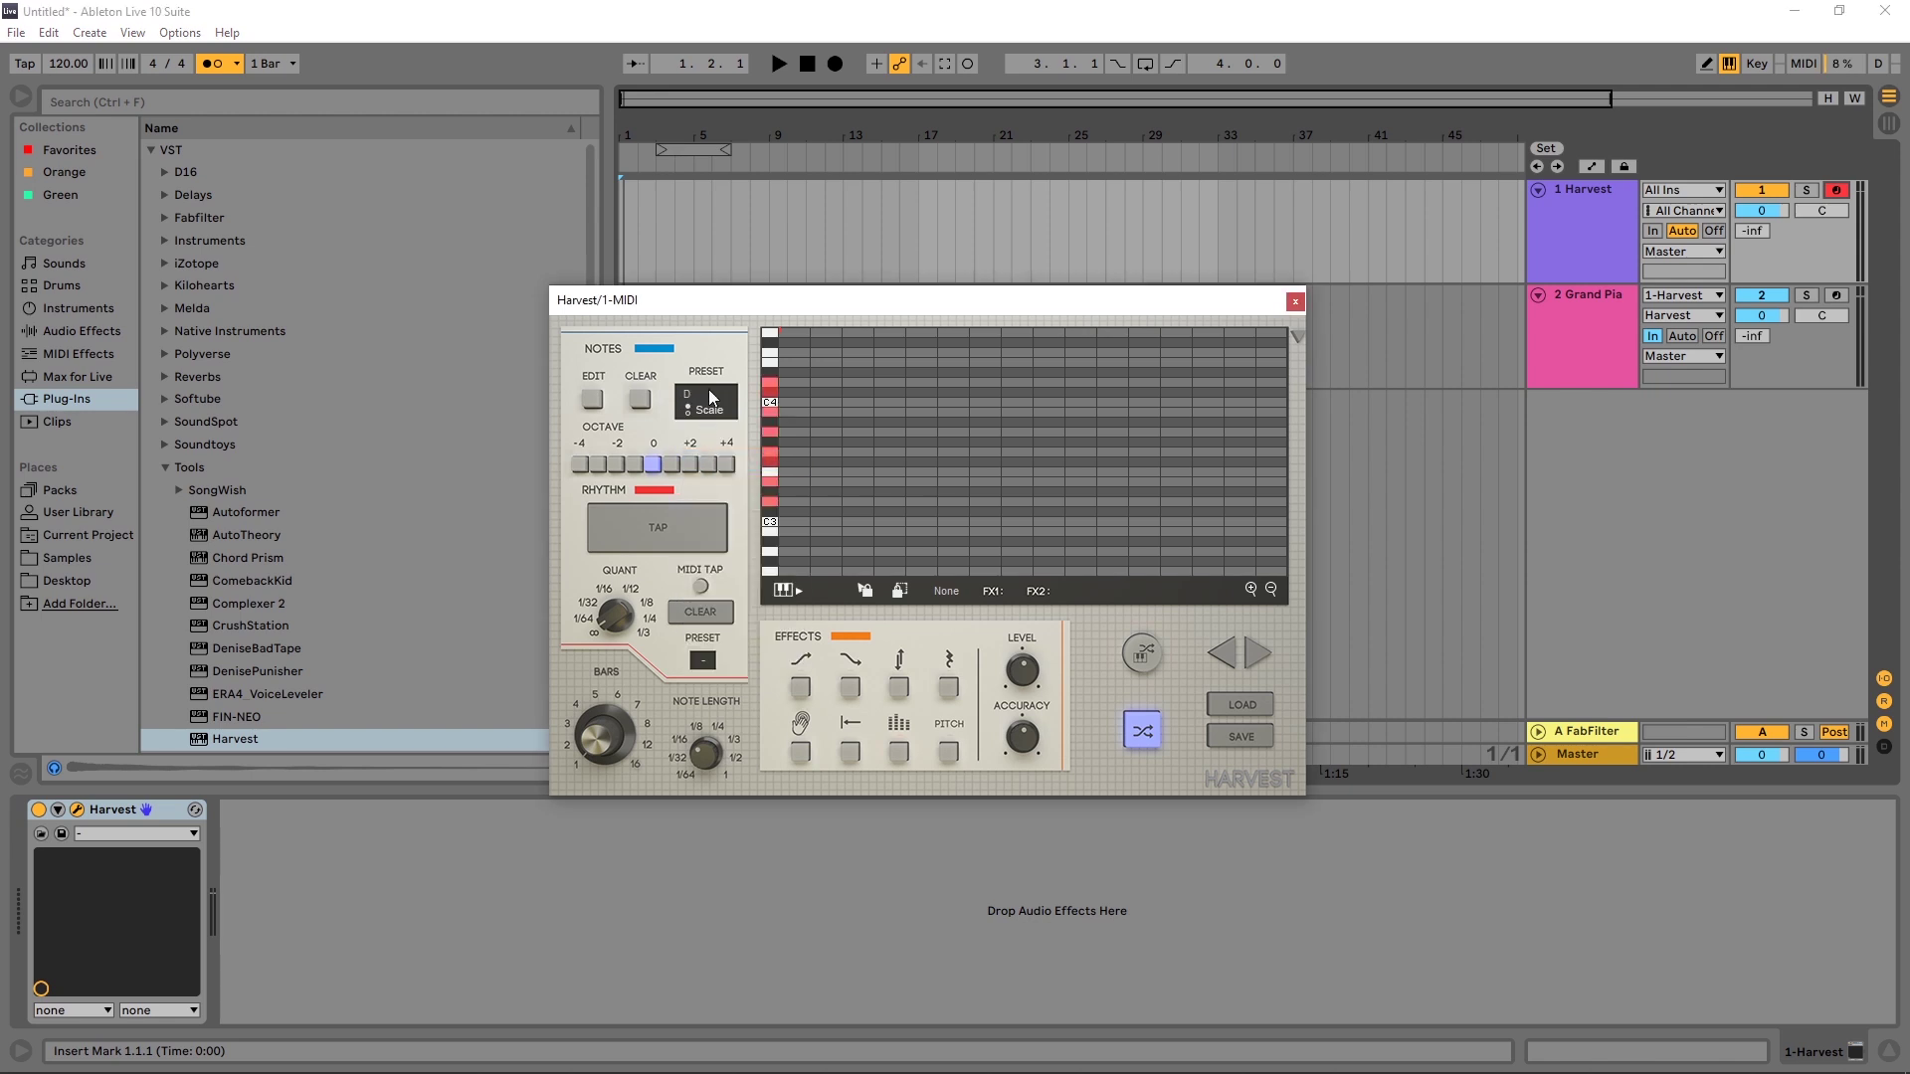
{"action": "left_click", "coordinate": [711, 394]}
{"action": "left_click", "coordinate": [725, 440]}
Start playback and tap a rhythm into the Harvest pattern
{"action": "left_click", "coordinate": [1271, 589]}
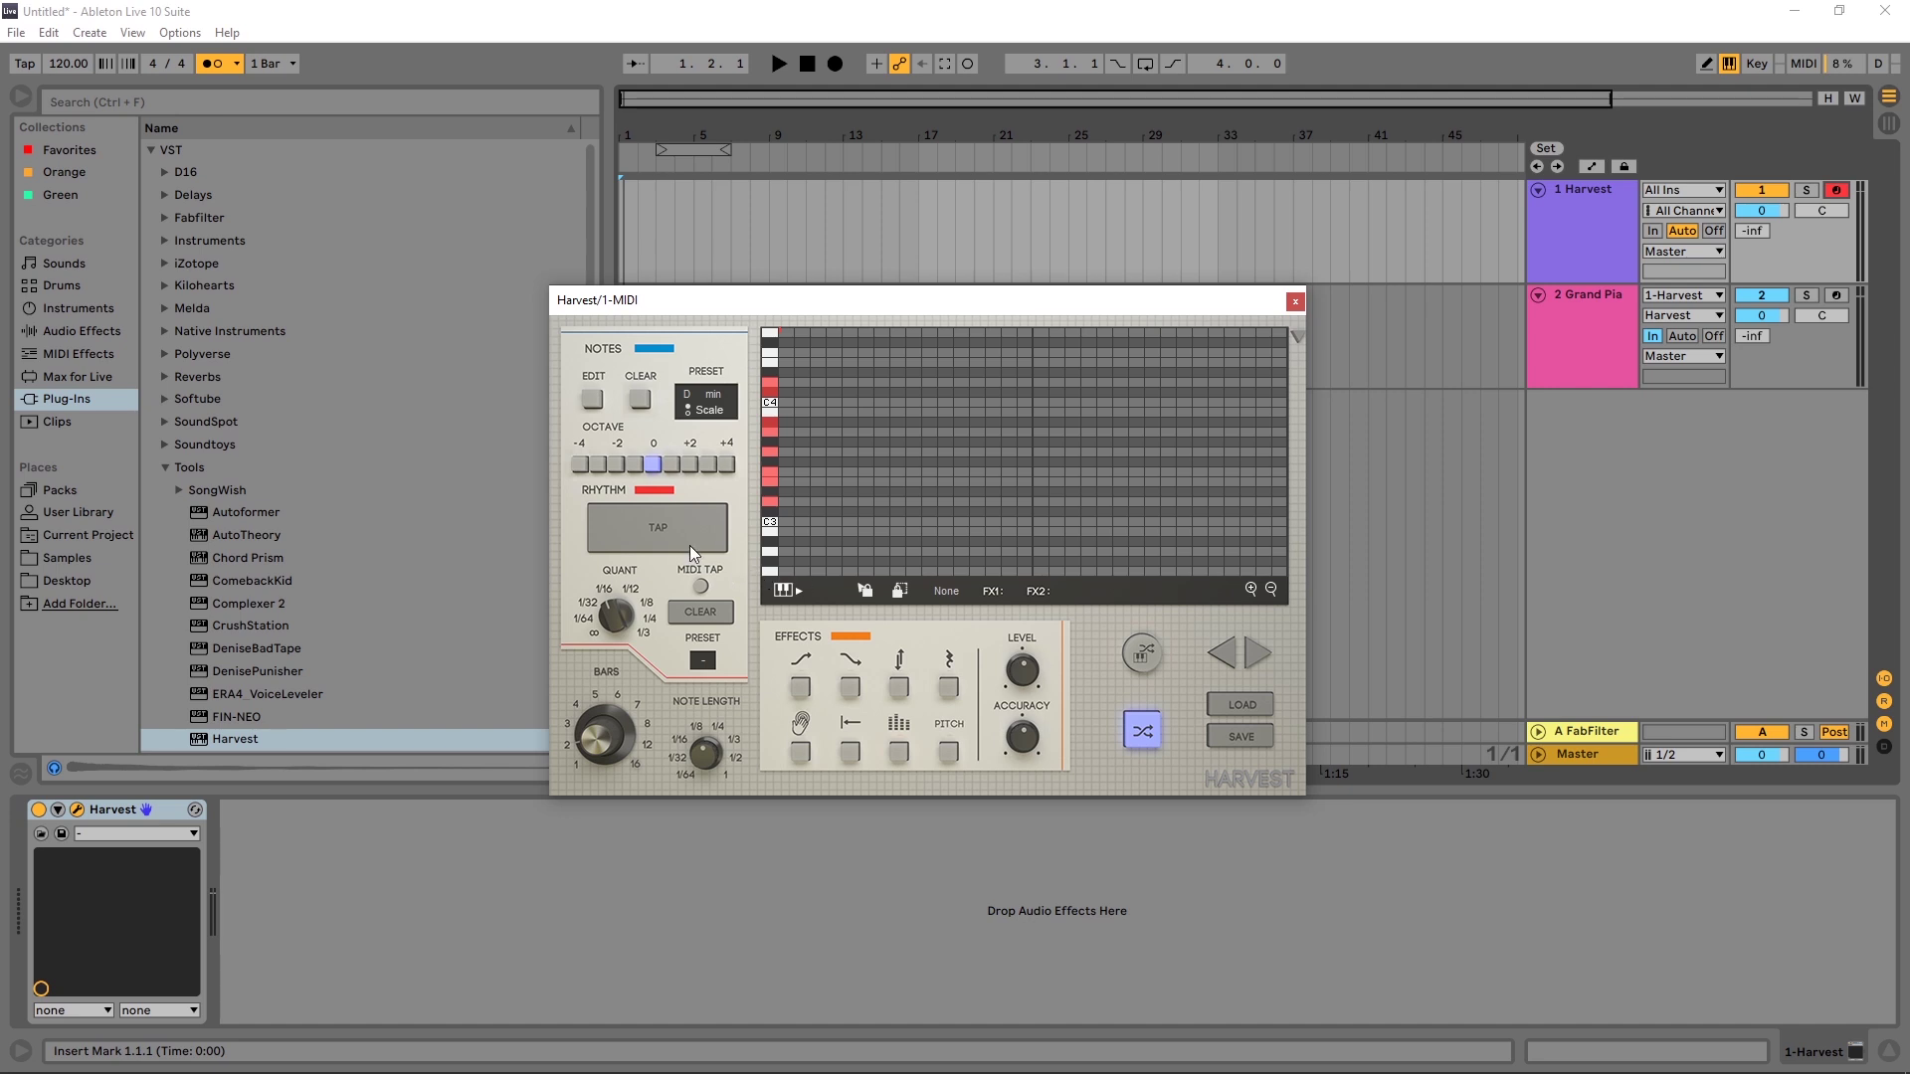
{"action": "key", "text": "space"}
{"action": "left_click", "coordinate": [659, 526]}
{"action": "left_click", "coordinate": [660, 525]}
{"action": "left_click", "coordinate": [660, 526]}
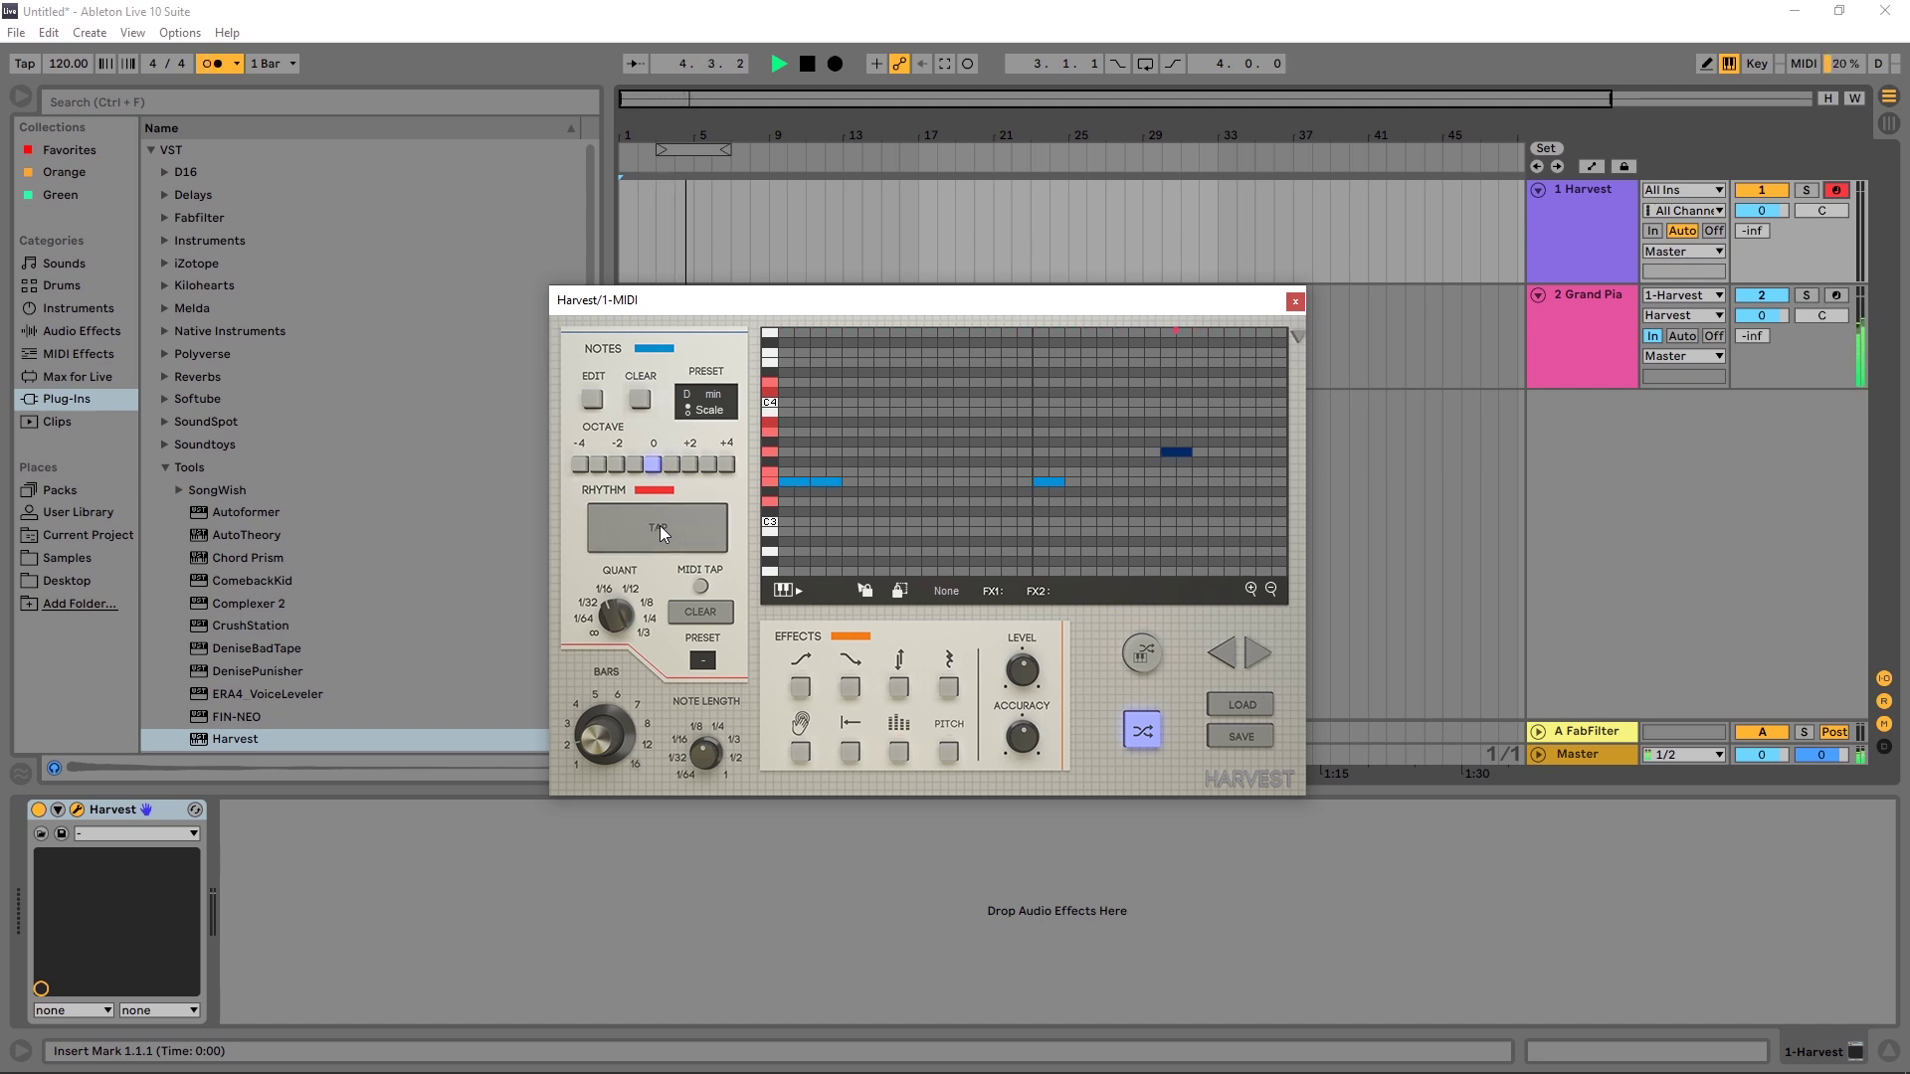
{"action": "left_click", "coordinate": [663, 528]}
{"action": "left_click", "coordinate": [665, 529]}
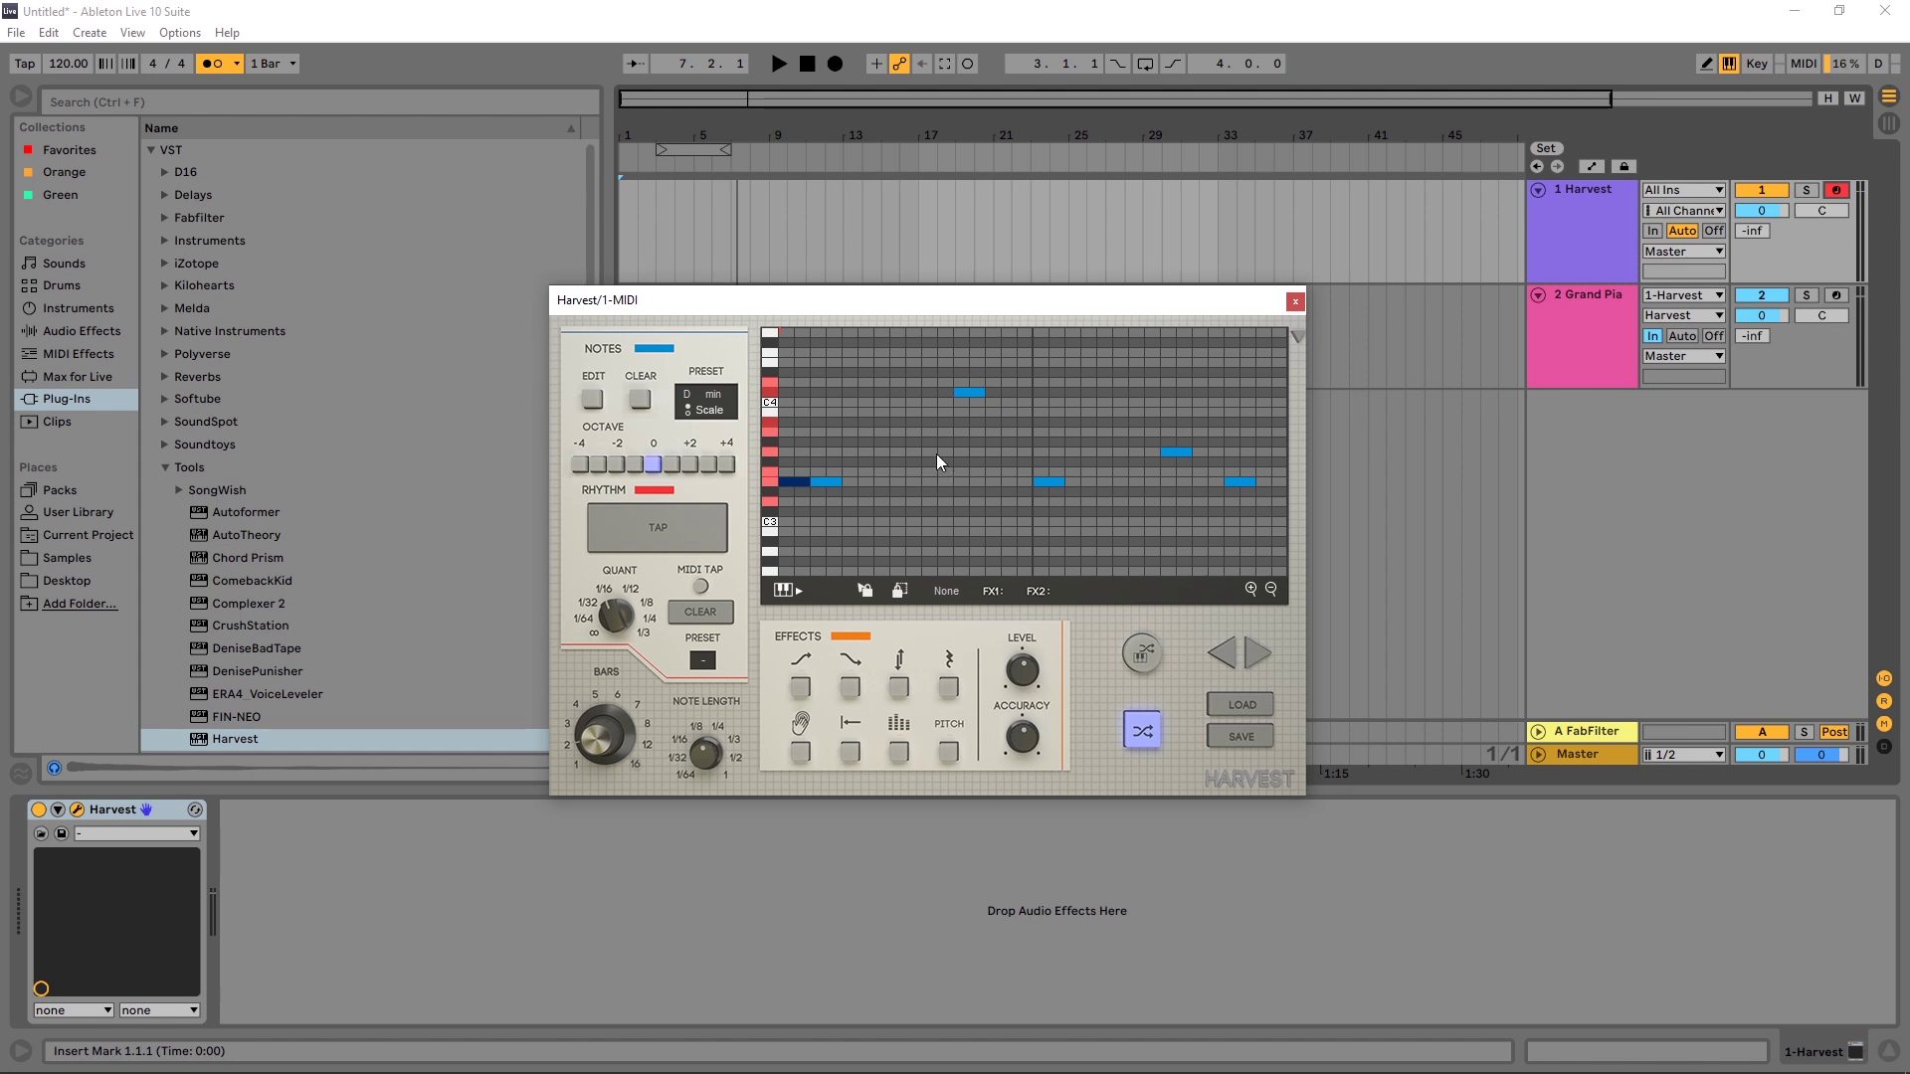
Audition the tapped Harvest pattern and turn off the metronome
{"action": "key", "text": "space"}
{"action": "key", "text": "space"}
{"action": "key", "text": "space"}
{"action": "left_click", "coordinate": [206, 65]}
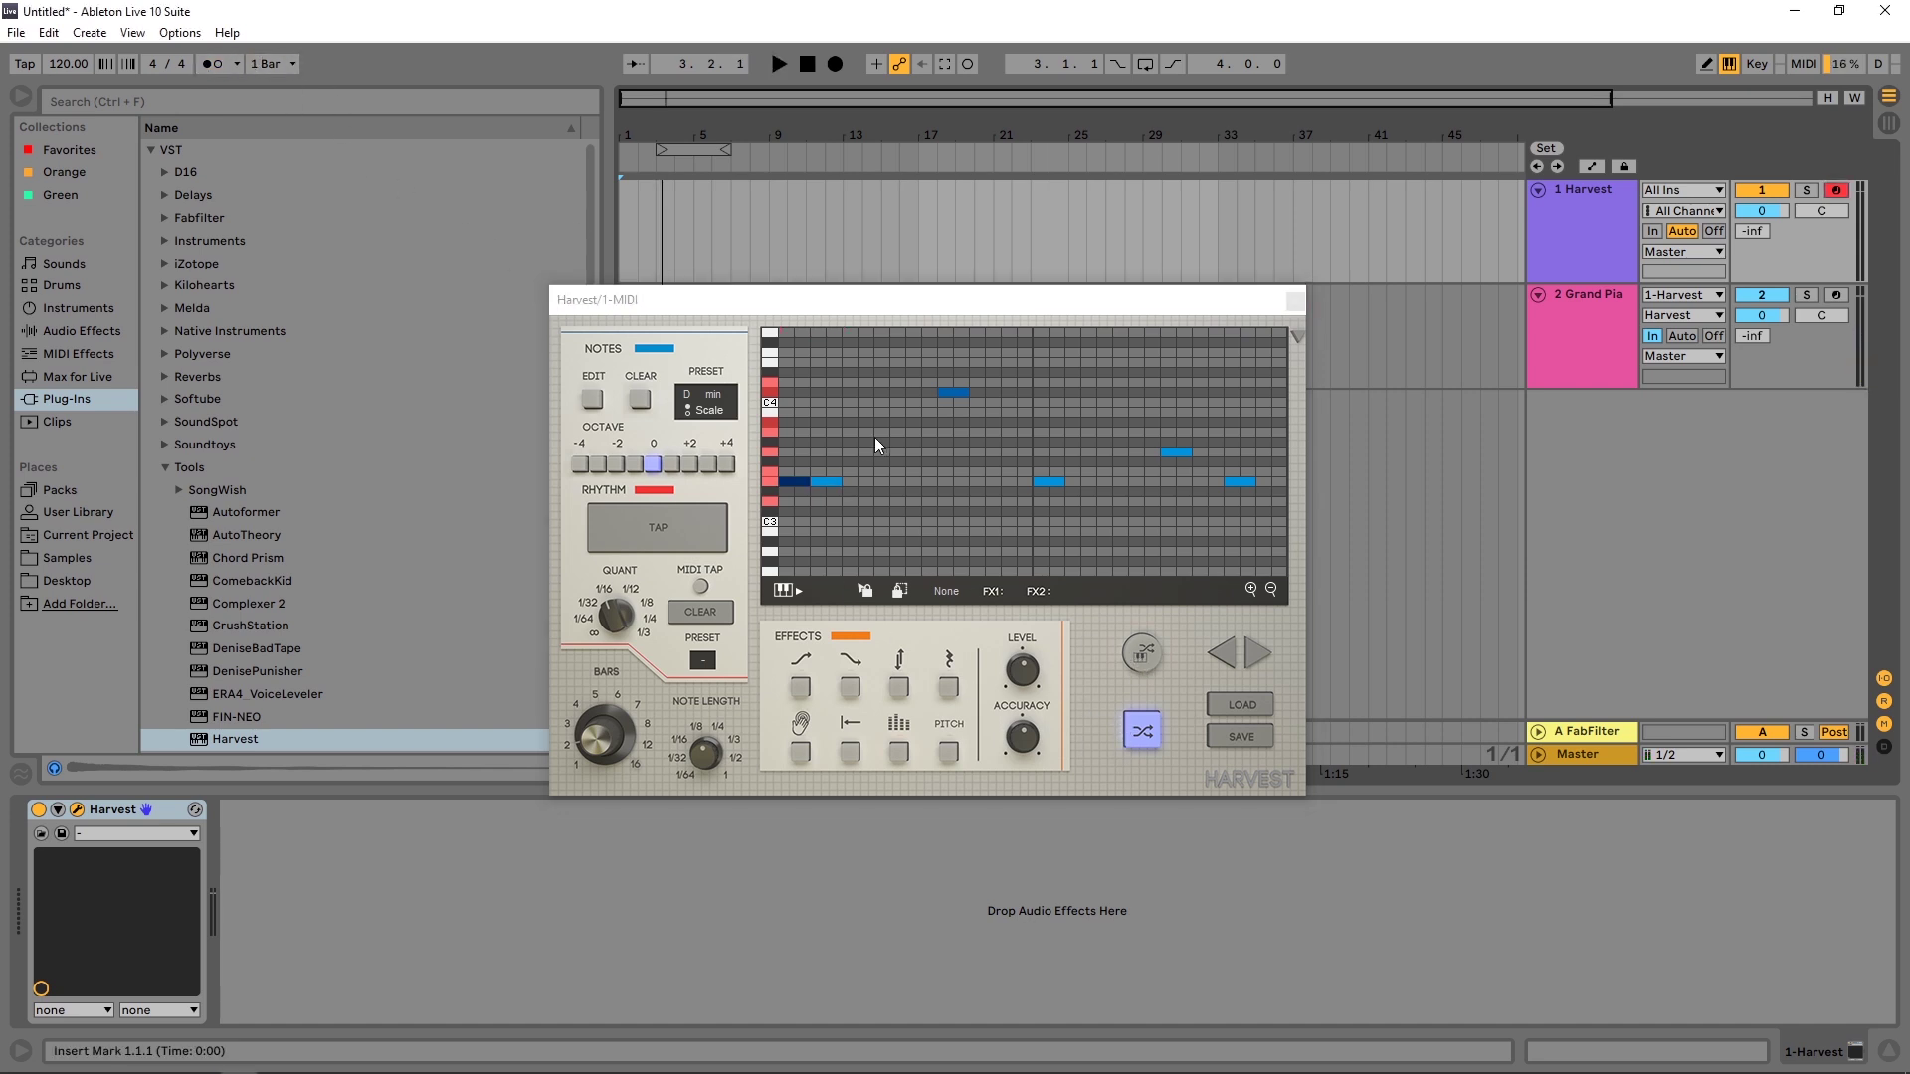
Randomize the pitches of the Harvest pattern twice and audition each variation
{"action": "left_click", "coordinate": [1142, 733]}
{"action": "key", "text": "space"}
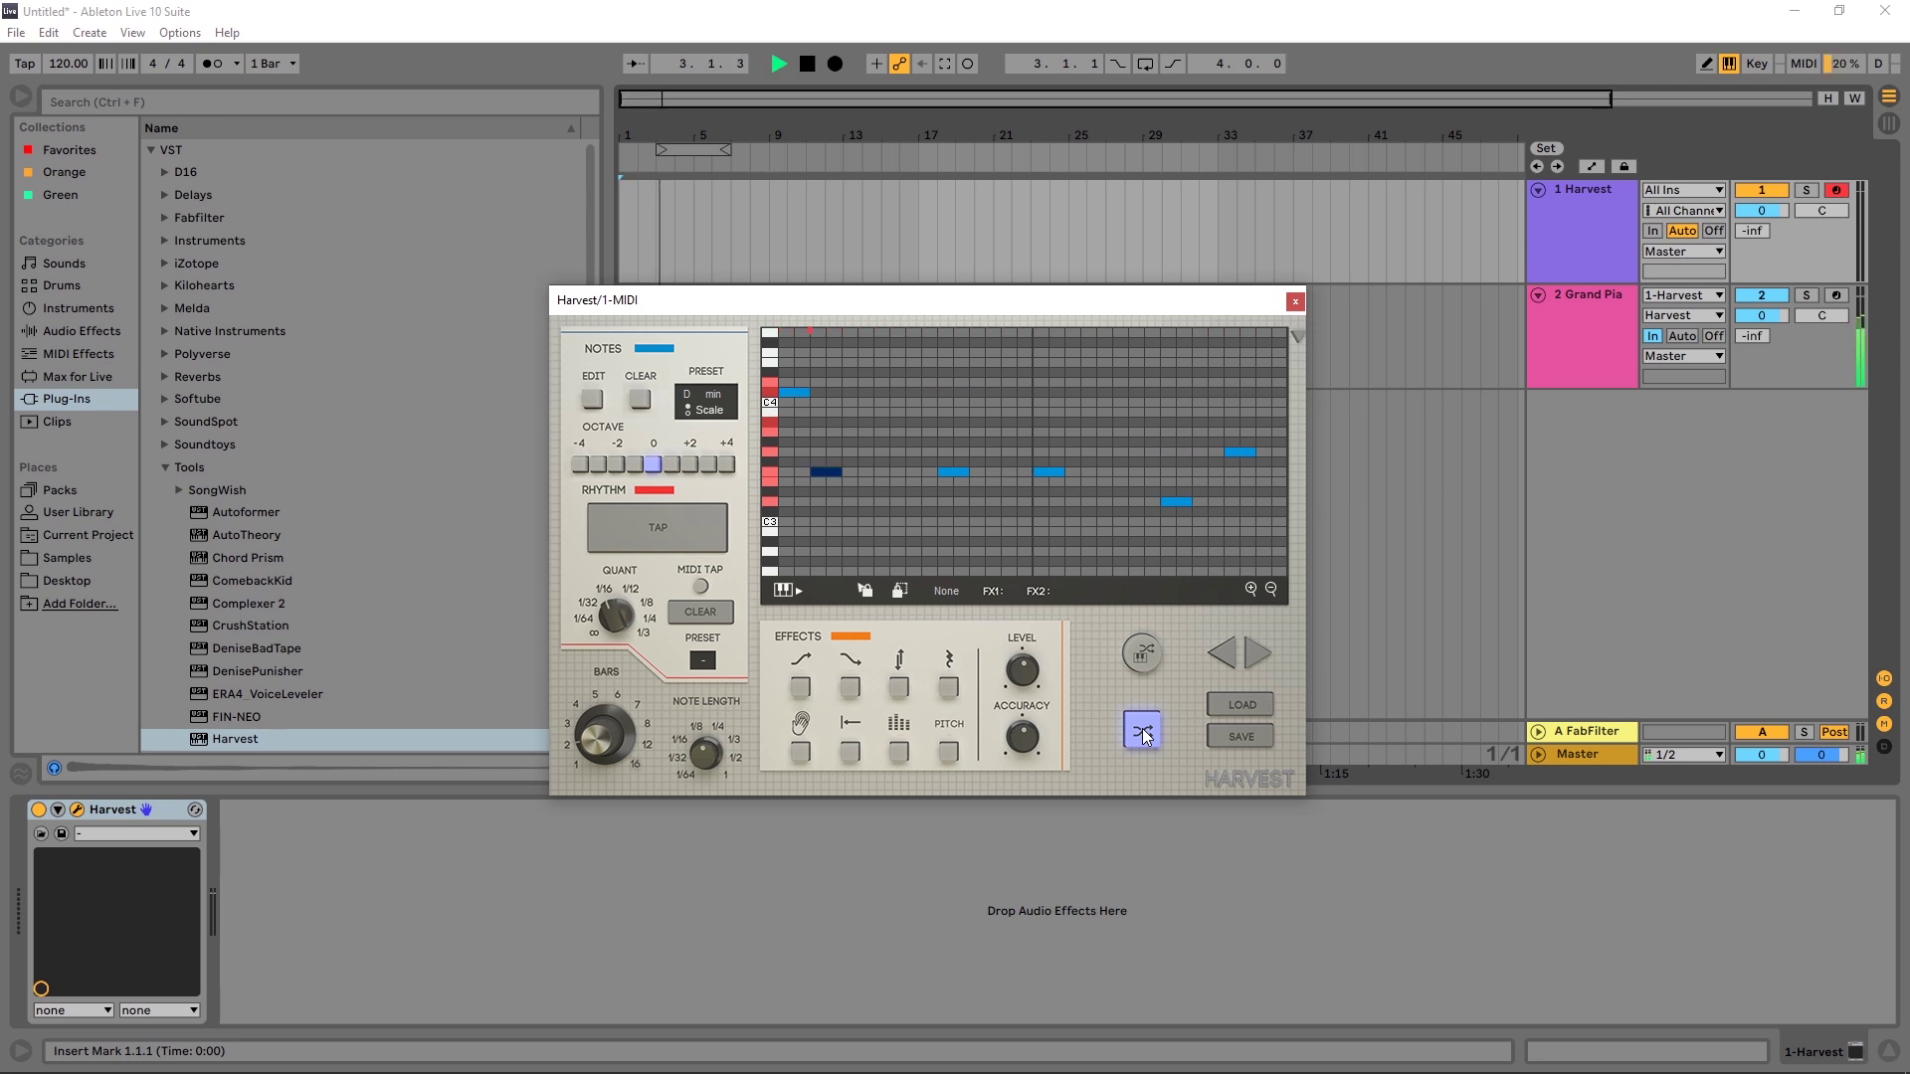
{"action": "left_click", "coordinate": [1142, 733]}
{"action": "key", "text": "space"}
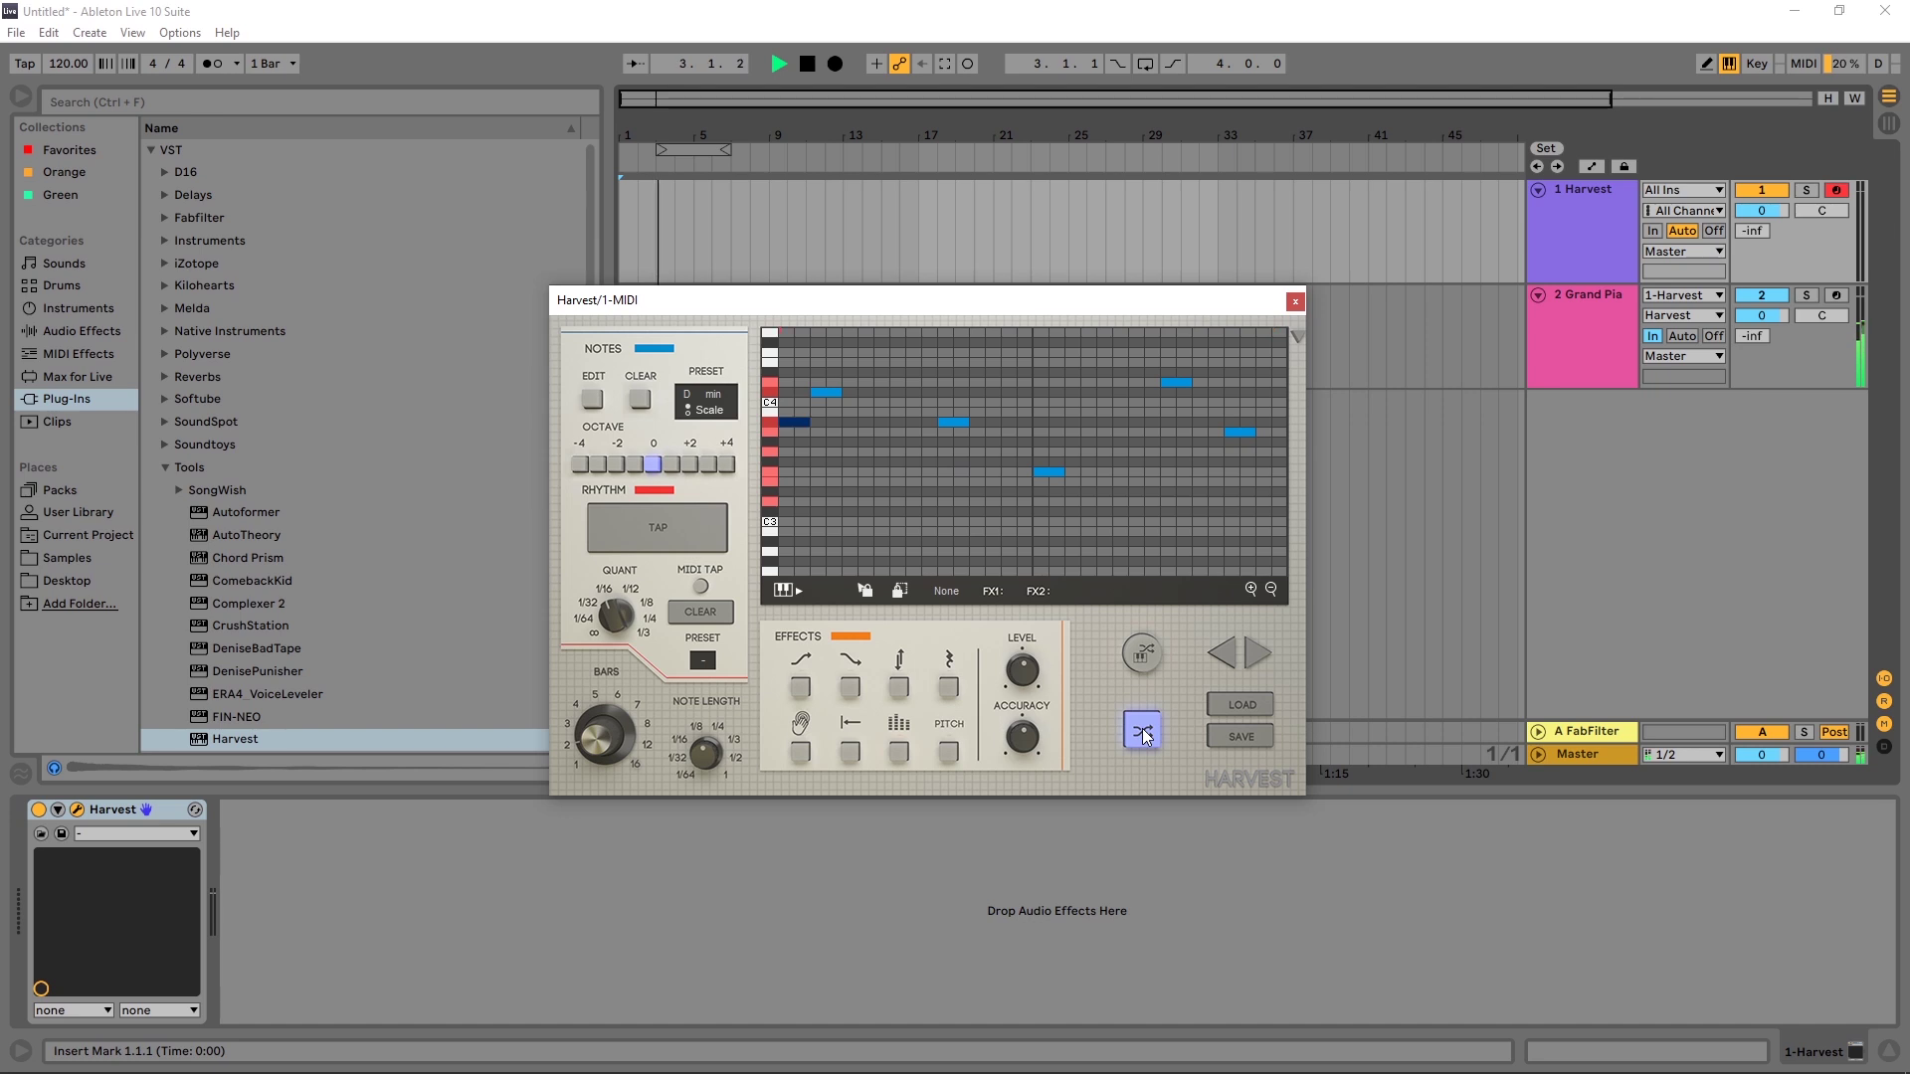
{"action": "key", "text": "space"}
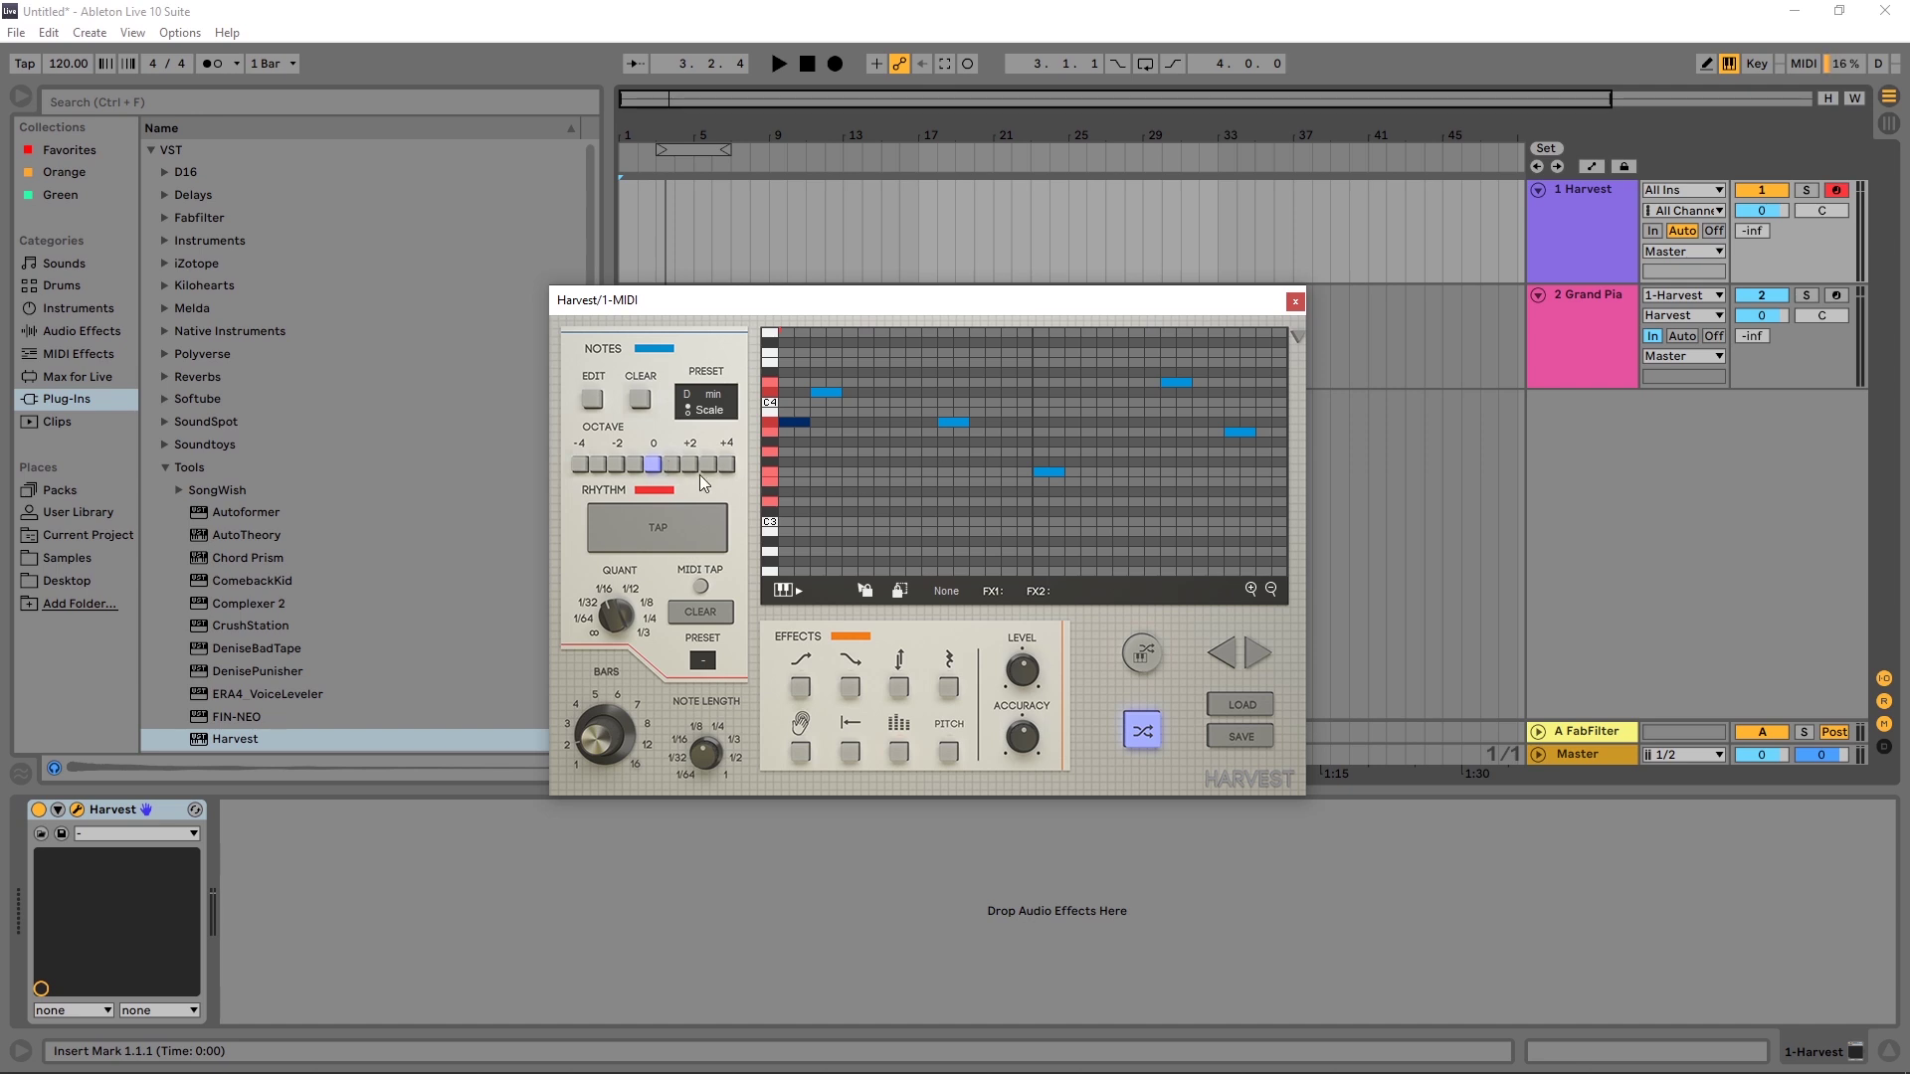
Shift the Harvest octave range from 0 to +1, generate a new random melody and play it
{"action": "left_click", "coordinate": [670, 463]}
{"action": "left_click", "coordinate": [651, 464]}
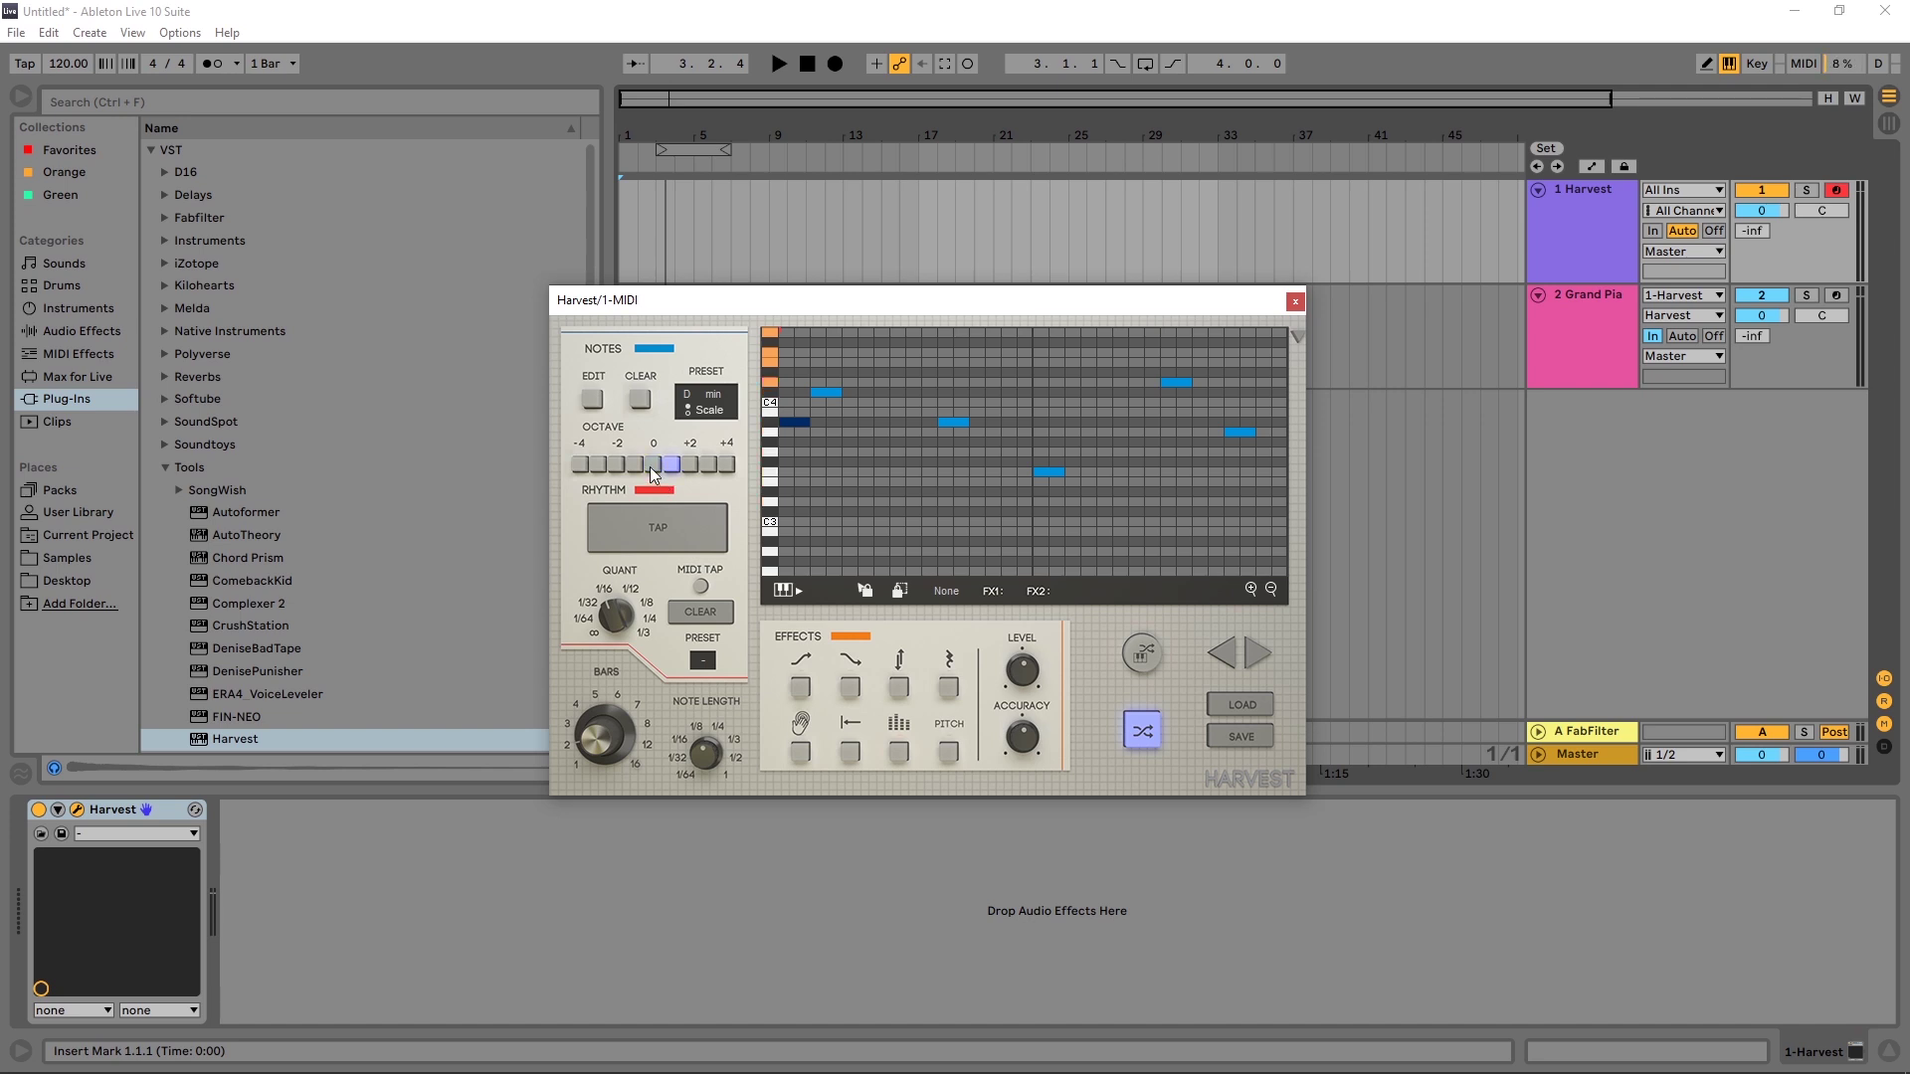
{"action": "scroll", "coordinate": [869, 480], "scroll_direction": "up", "scroll_amount": 5}
{"action": "scroll", "coordinate": [862, 484], "scroll_direction": "up", "scroll_amount": 1}
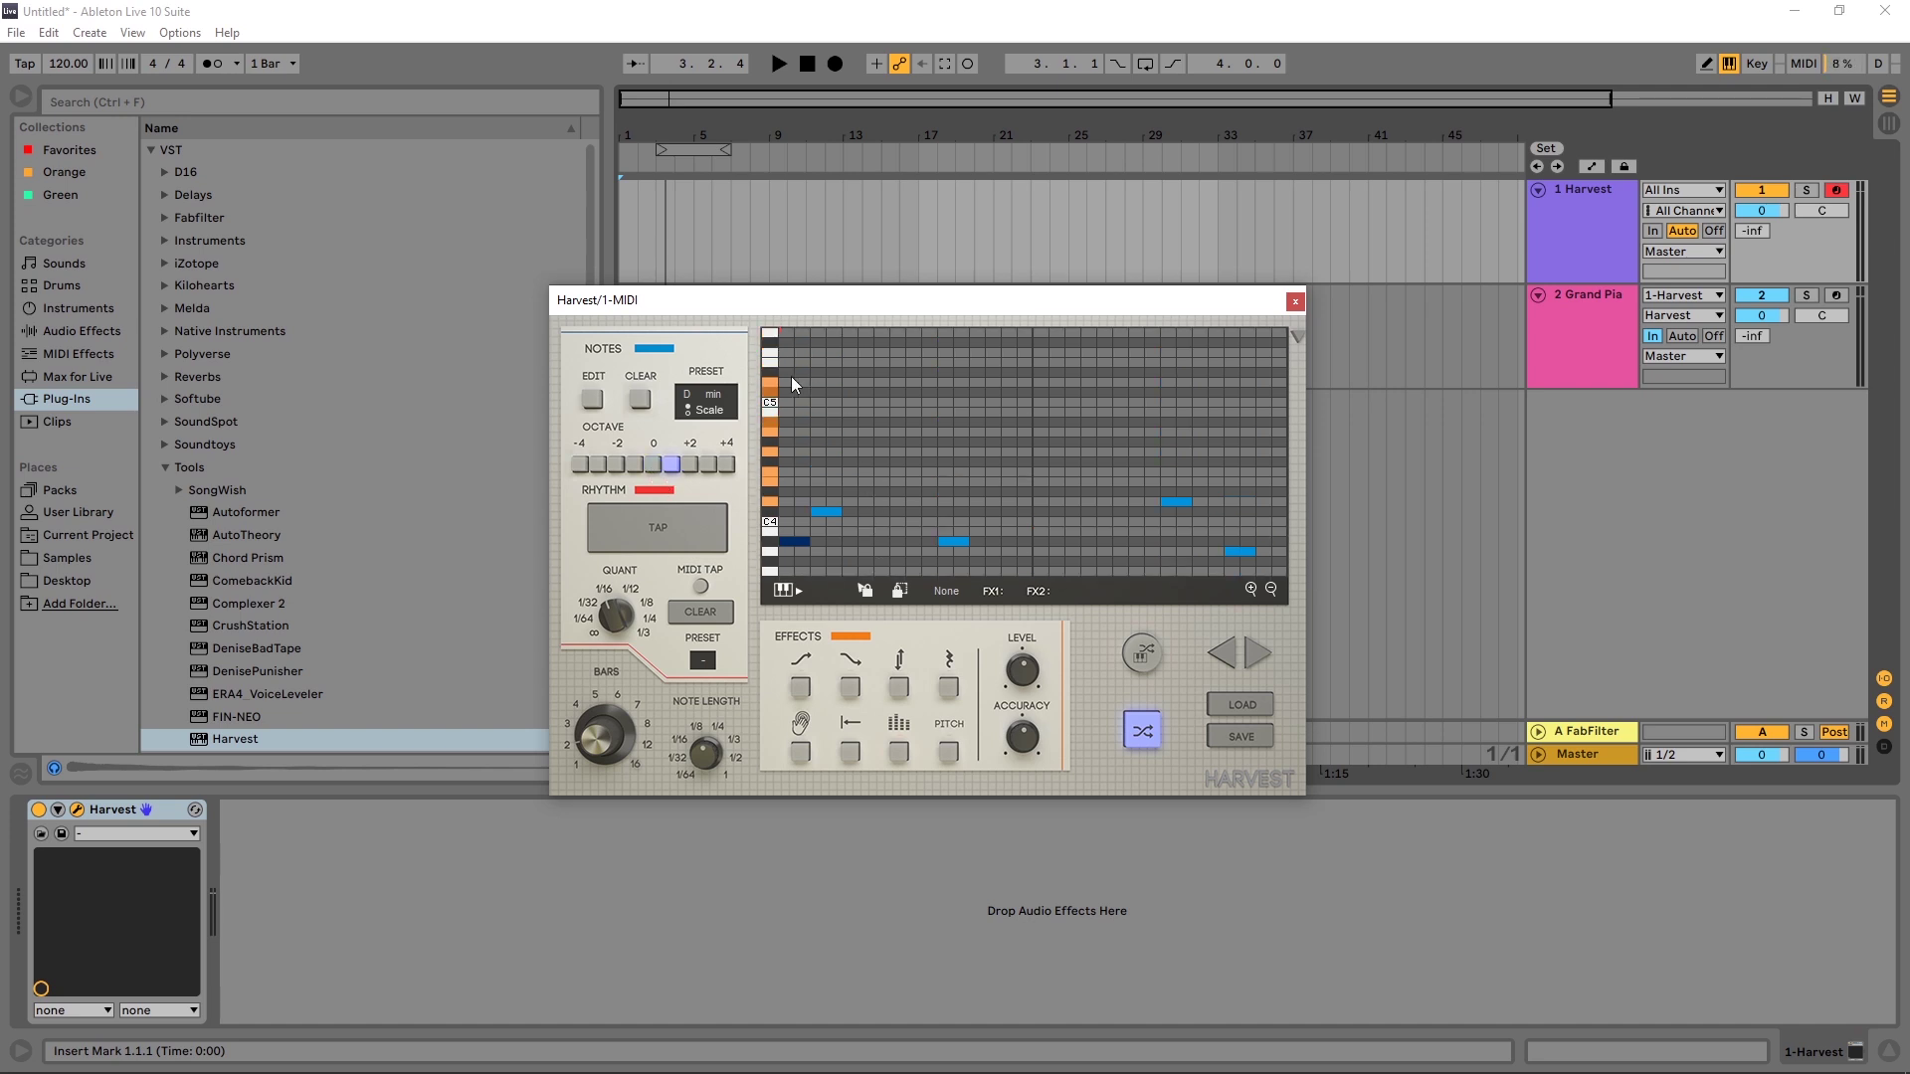
{"action": "left_click", "coordinate": [1144, 744]}
{"action": "key", "text": "space"}
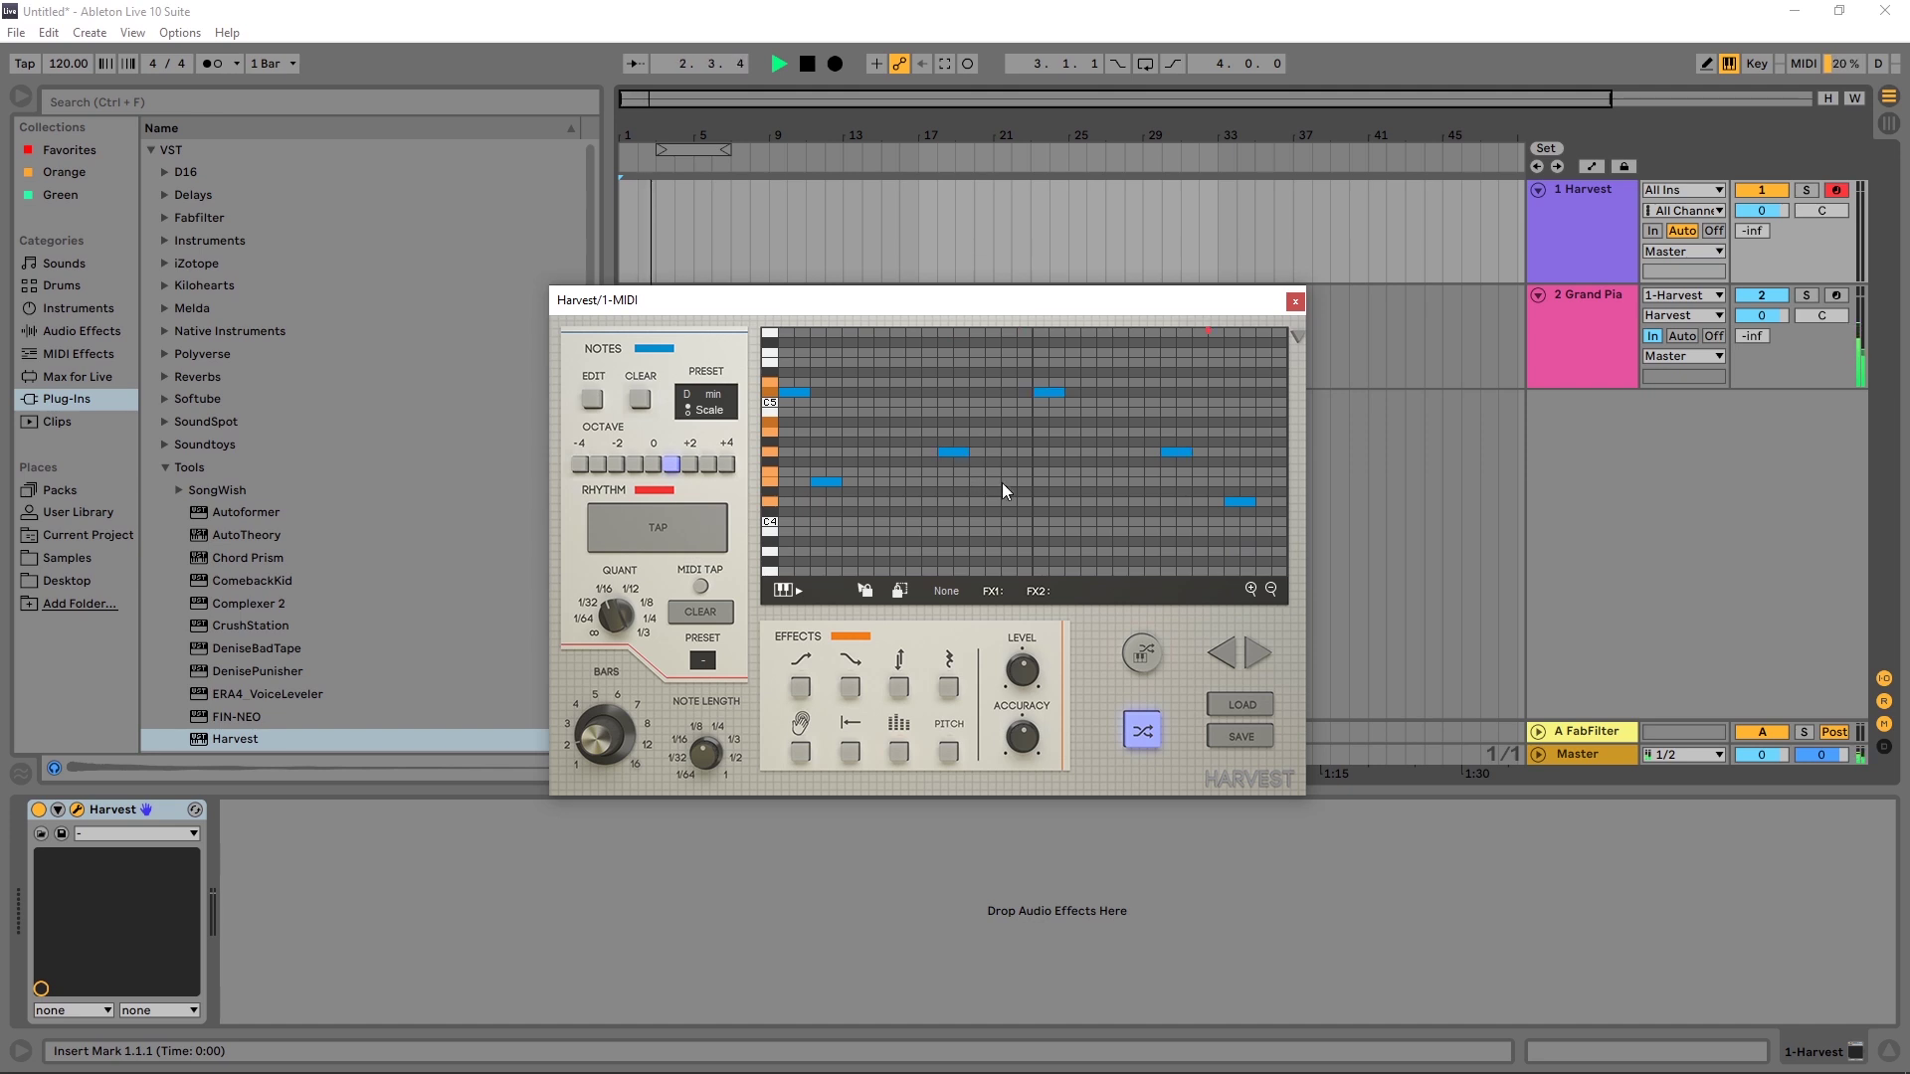
{"action": "key", "text": "space"}
Enable octave 0 alongside +1, randomize the melody across both octaves and audition it
{"action": "key", "text": "space"}
{"action": "key", "text": "space"}
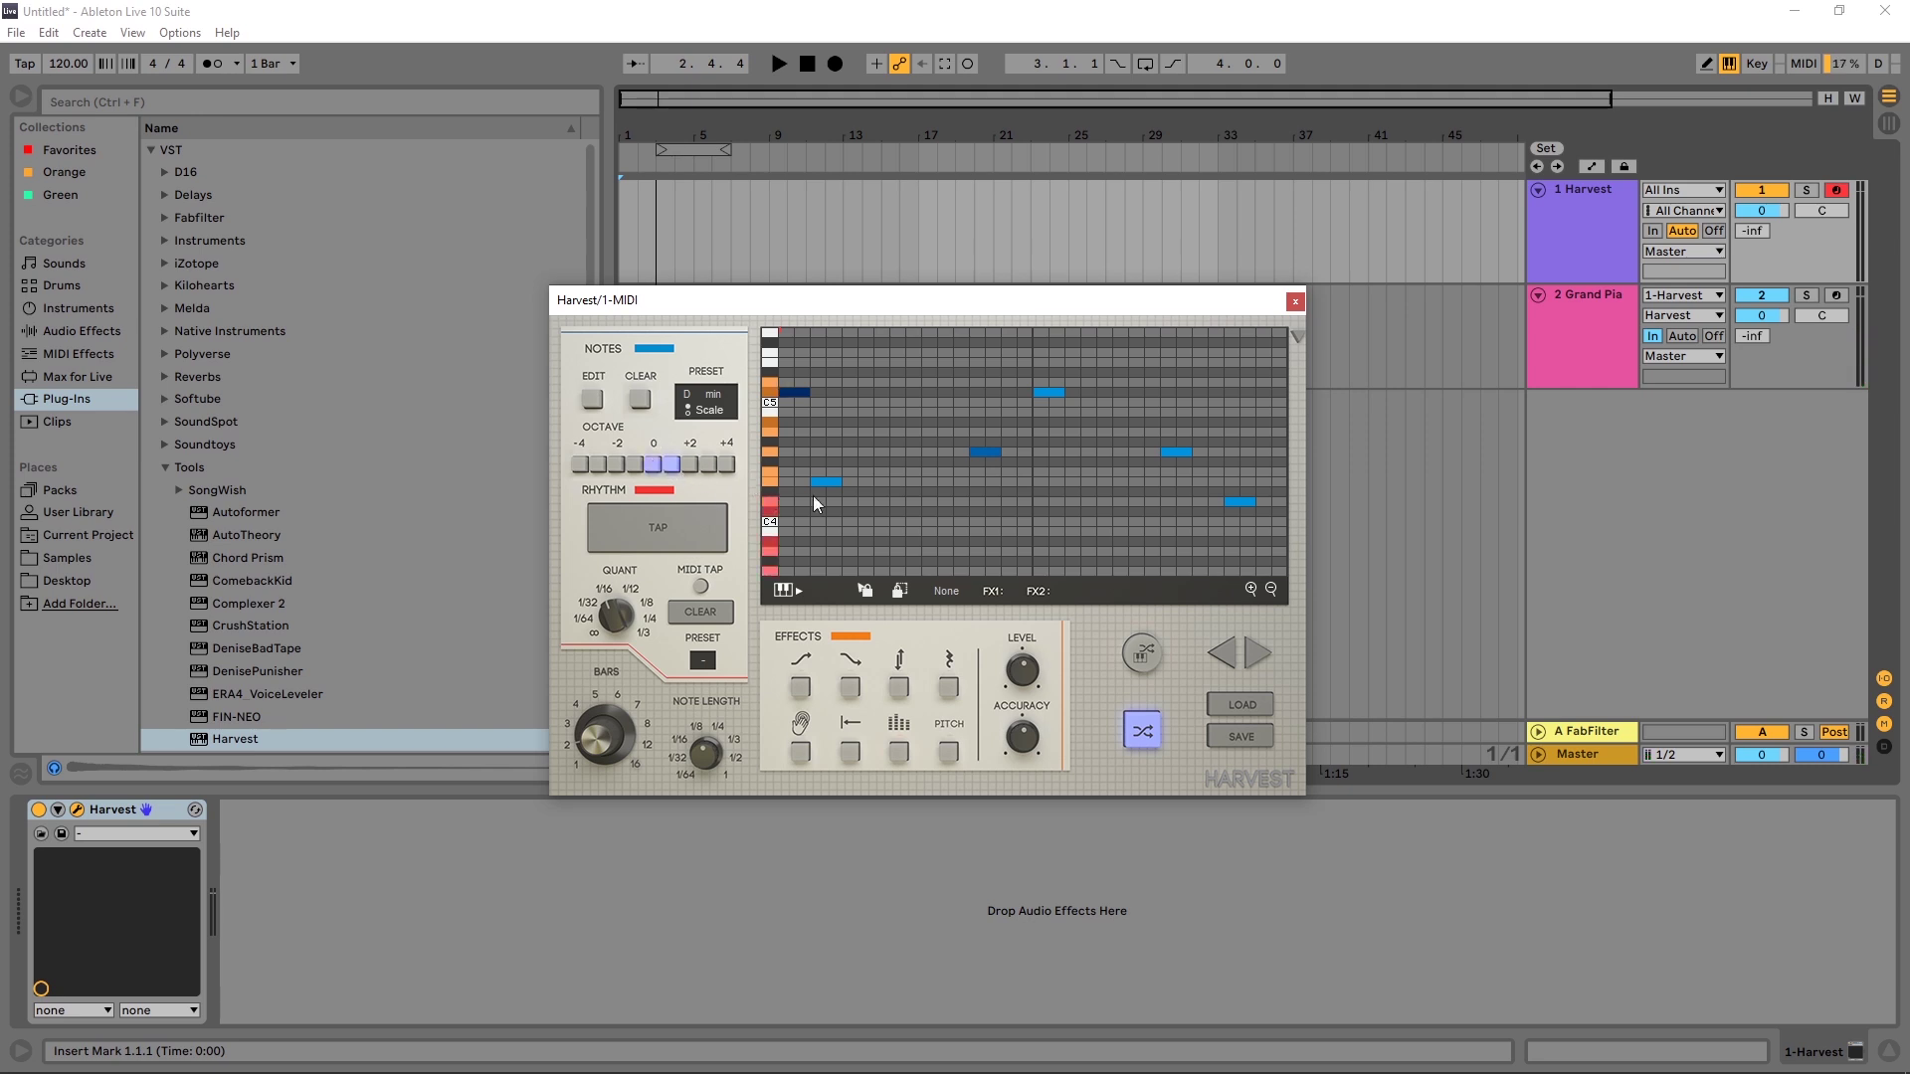
{"action": "left_click", "coordinate": [1140, 734]}
{"action": "scroll", "coordinate": [981, 534], "scroll_direction": "down", "scroll_amount": 3}
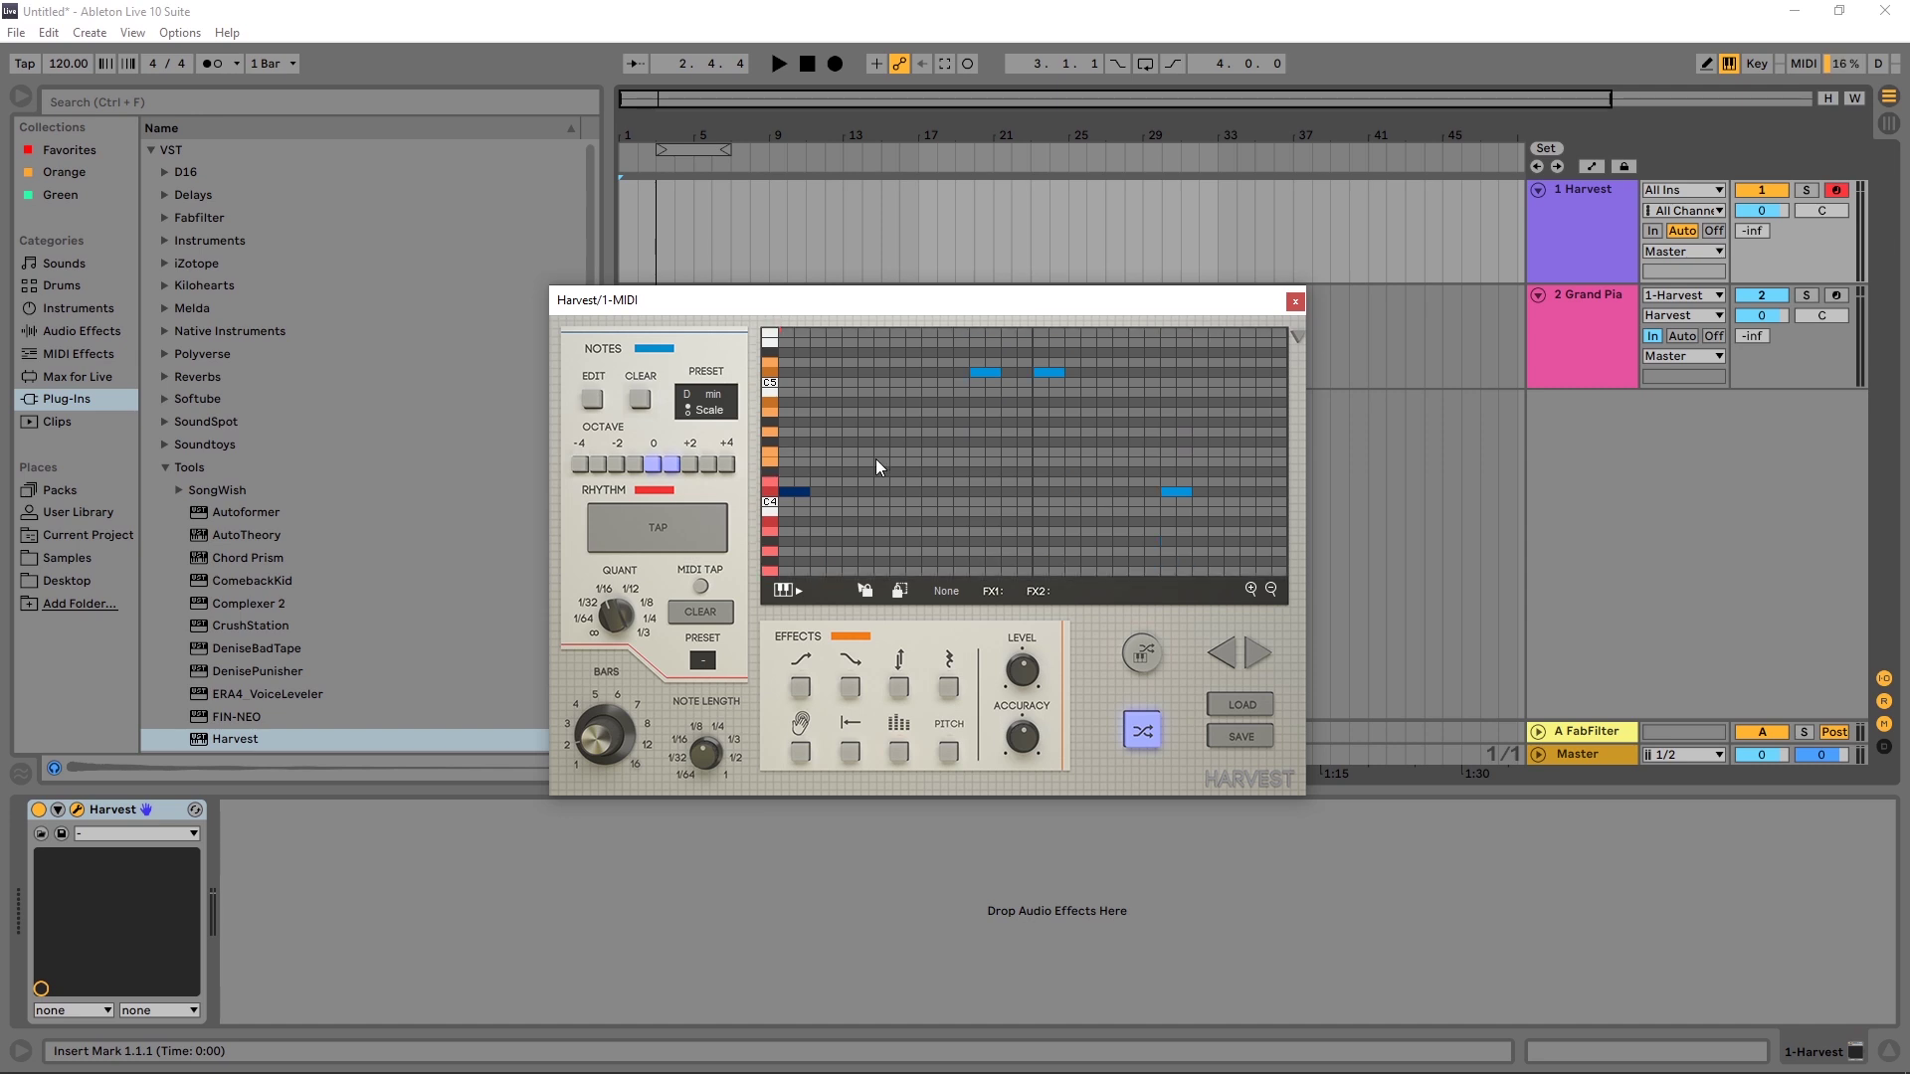
{"action": "key", "text": "space"}
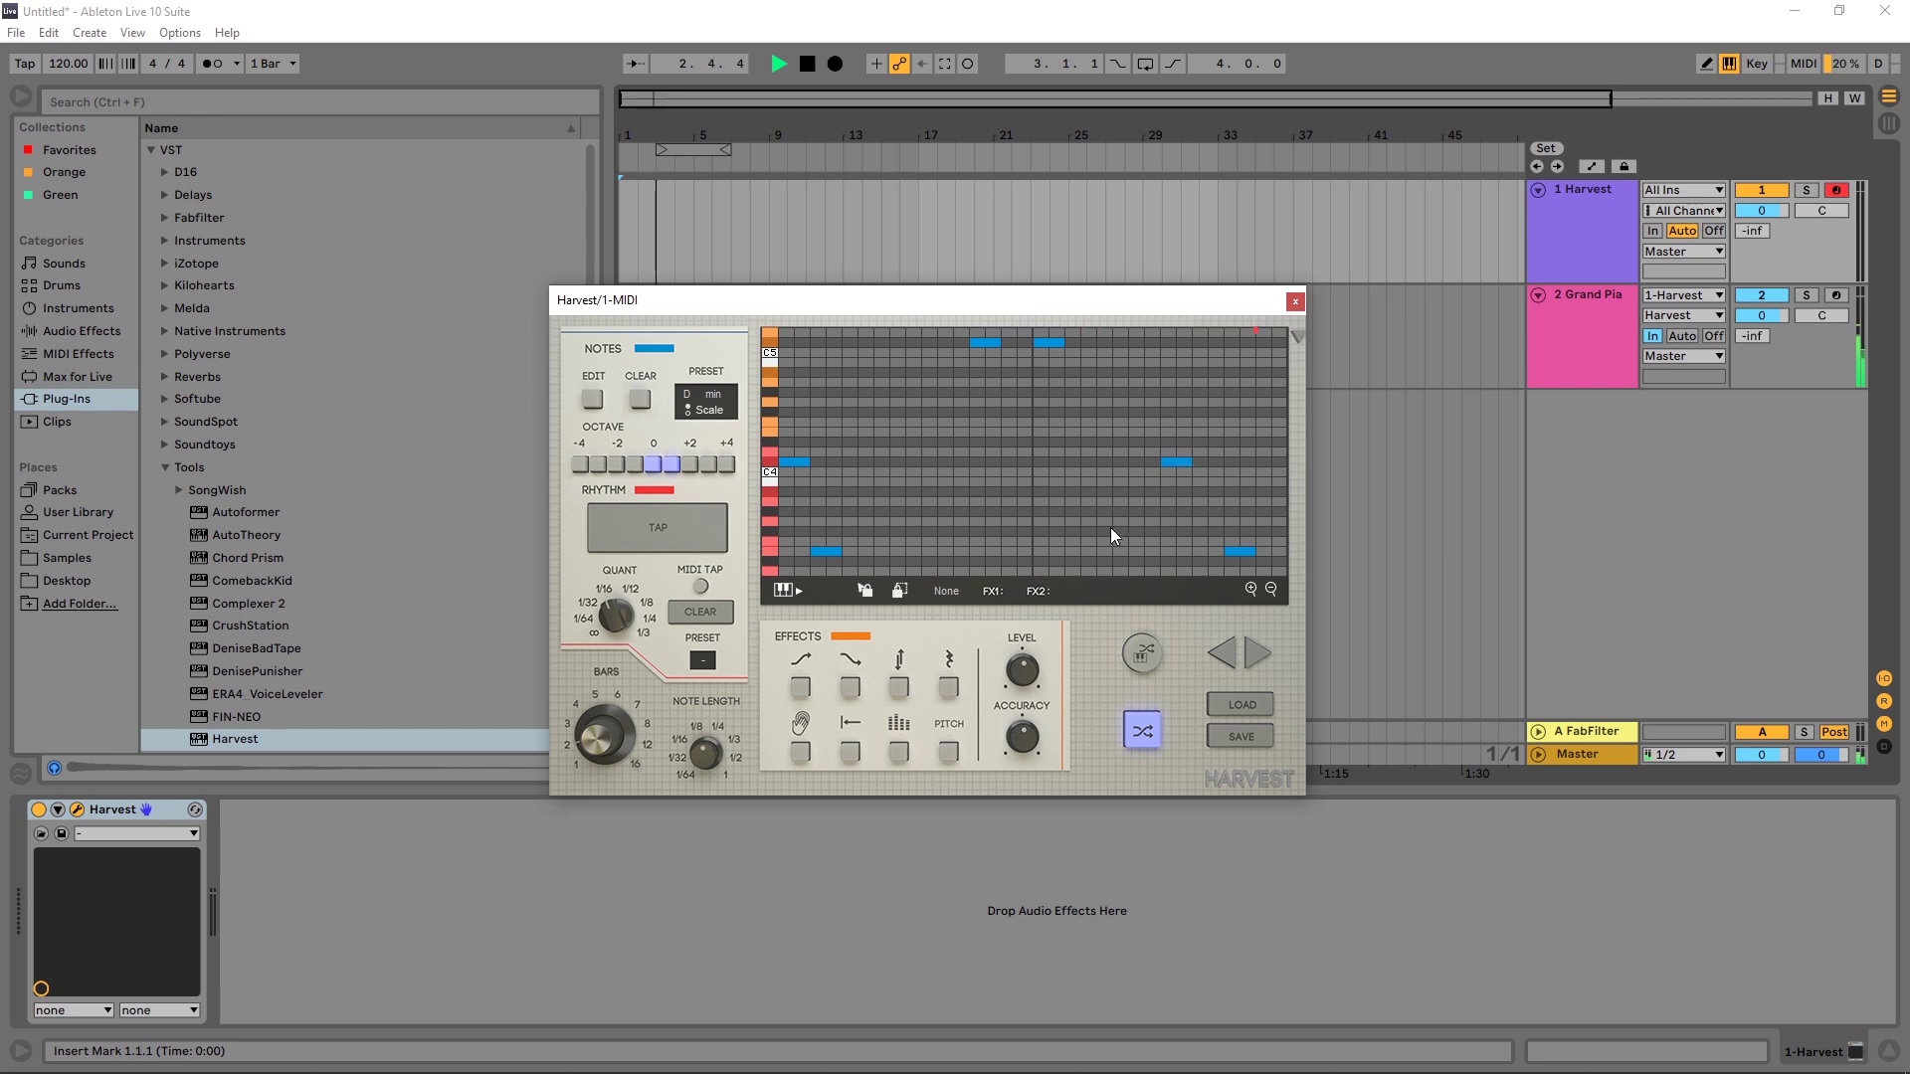
{"action": "key", "text": "space"}
Lock the first four notes of the pattern and randomize only the remaining notes, listening to the result
{"action": "left_click", "coordinate": [786, 463]}
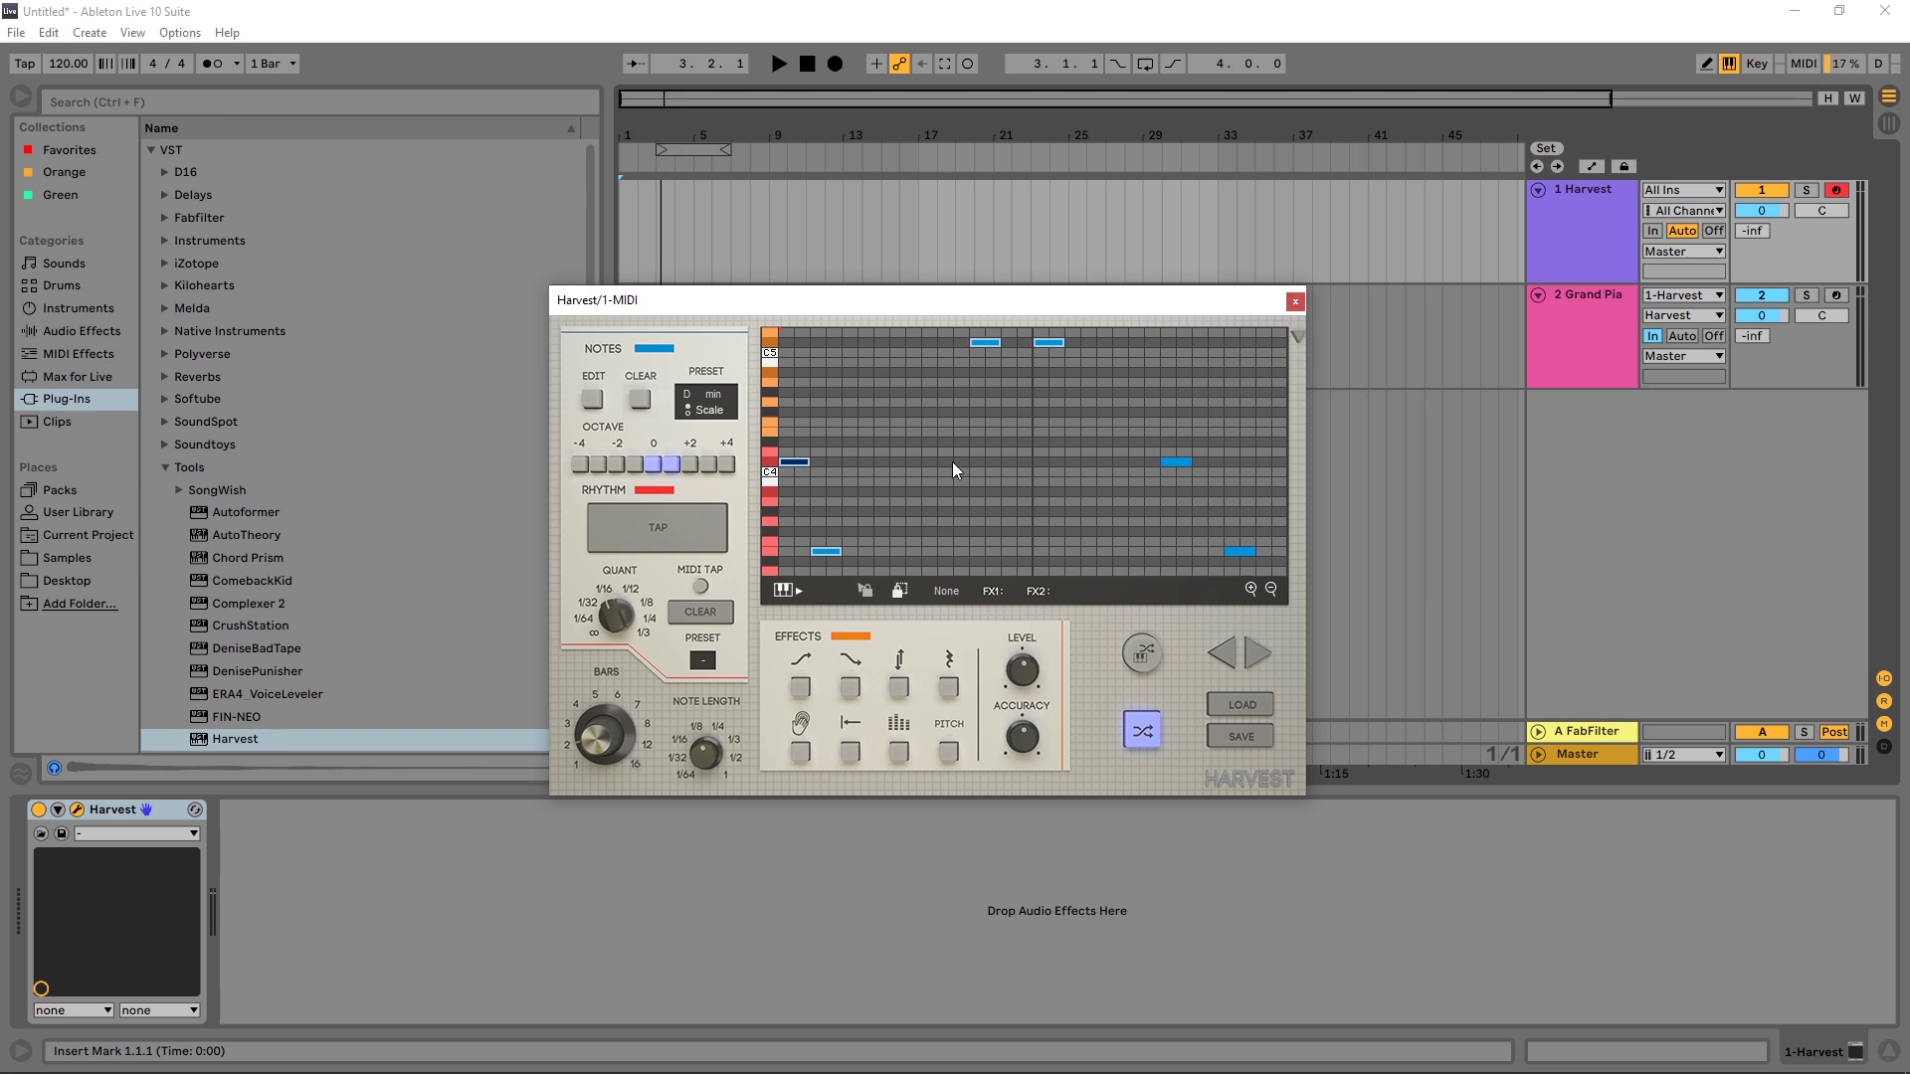
{"action": "left_click", "coordinate": [1141, 735]}
{"action": "key", "text": "space"}
{"action": "left_click", "coordinate": [1142, 735]}
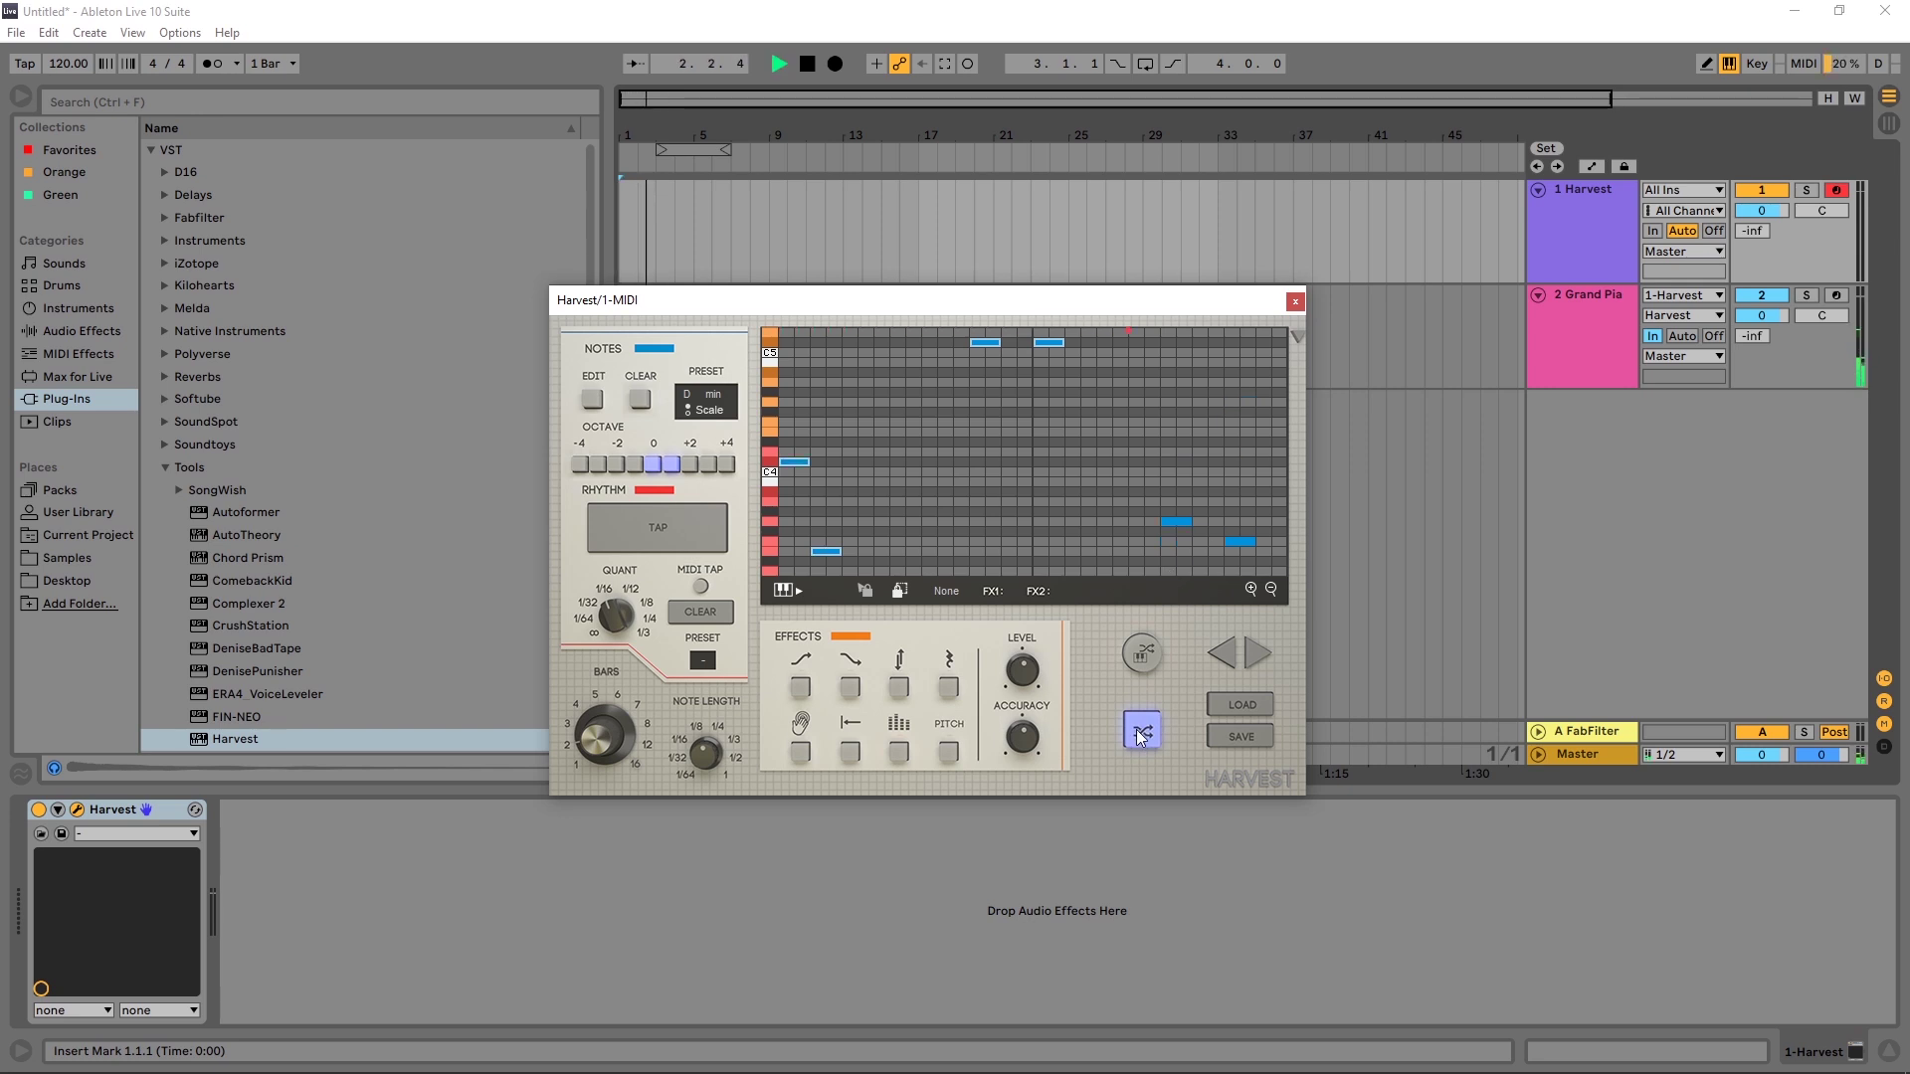
{"action": "key", "text": "space"}
Arm the Grand Piano track and record Harvest's MIDI output into a clip from bar 1
{"action": "left_click", "coordinate": [1838, 297]}
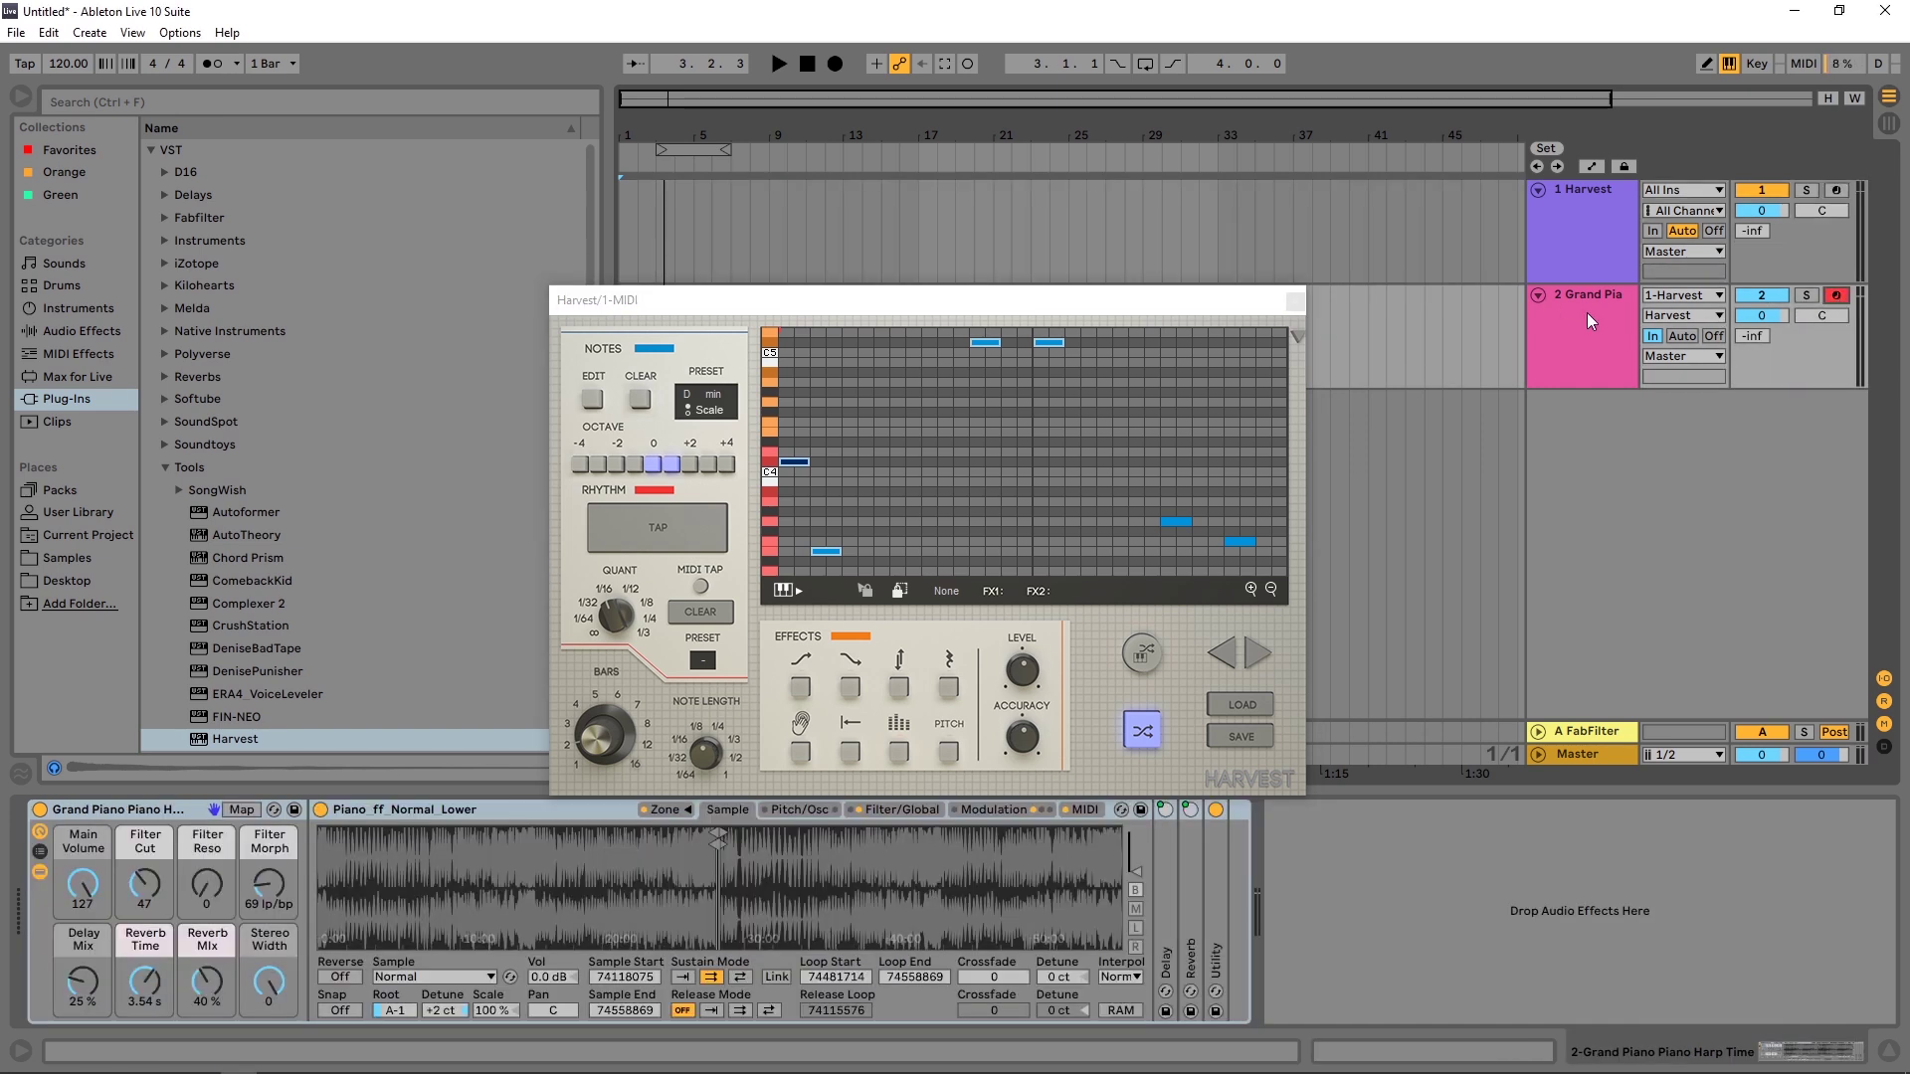
{"action": "left_click", "coordinate": [835, 64]}
{"action": "left_click_drag", "start_coordinate": [761, 298], "coordinate": [763, 440]}
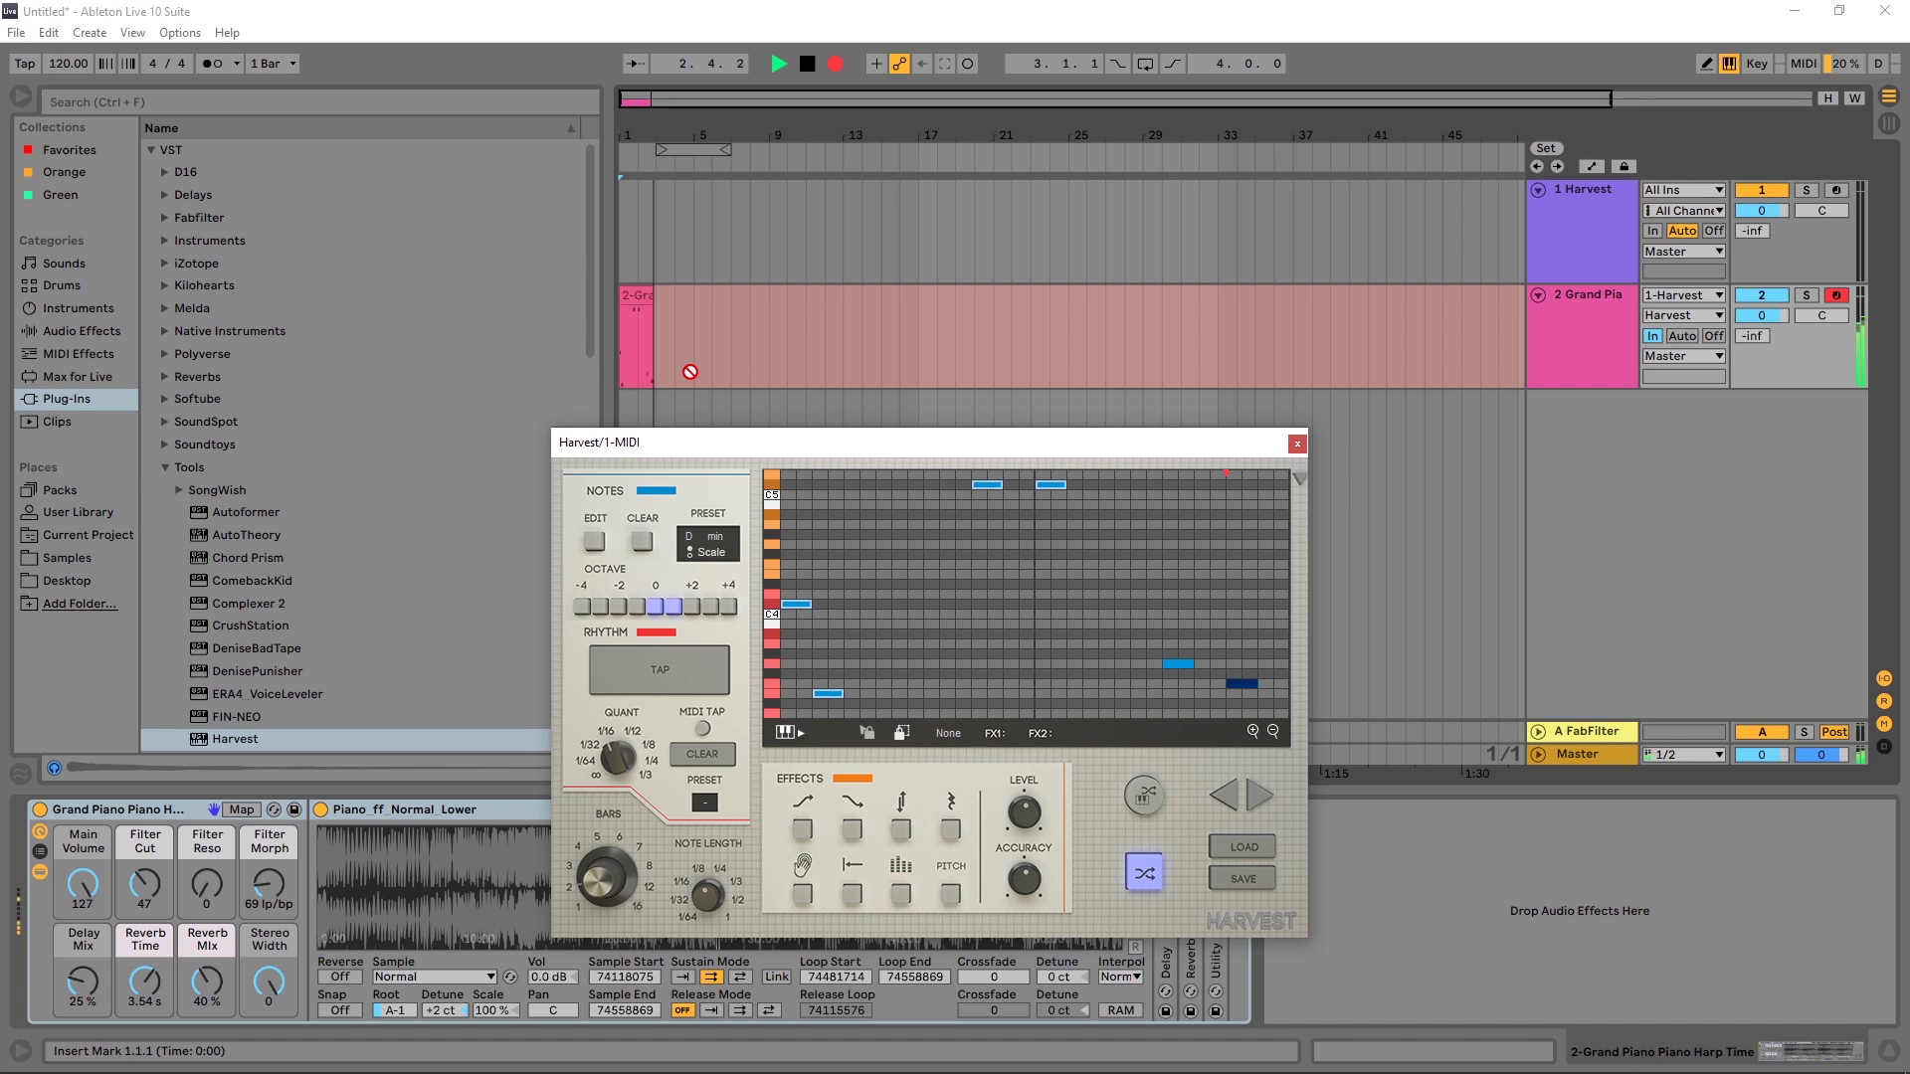
{"action": "key", "text": "space"}
Duplicate the recorded Grand Piano track and set the copy's monitoring to Auto
{"action": "left_click", "coordinate": [644, 339]}
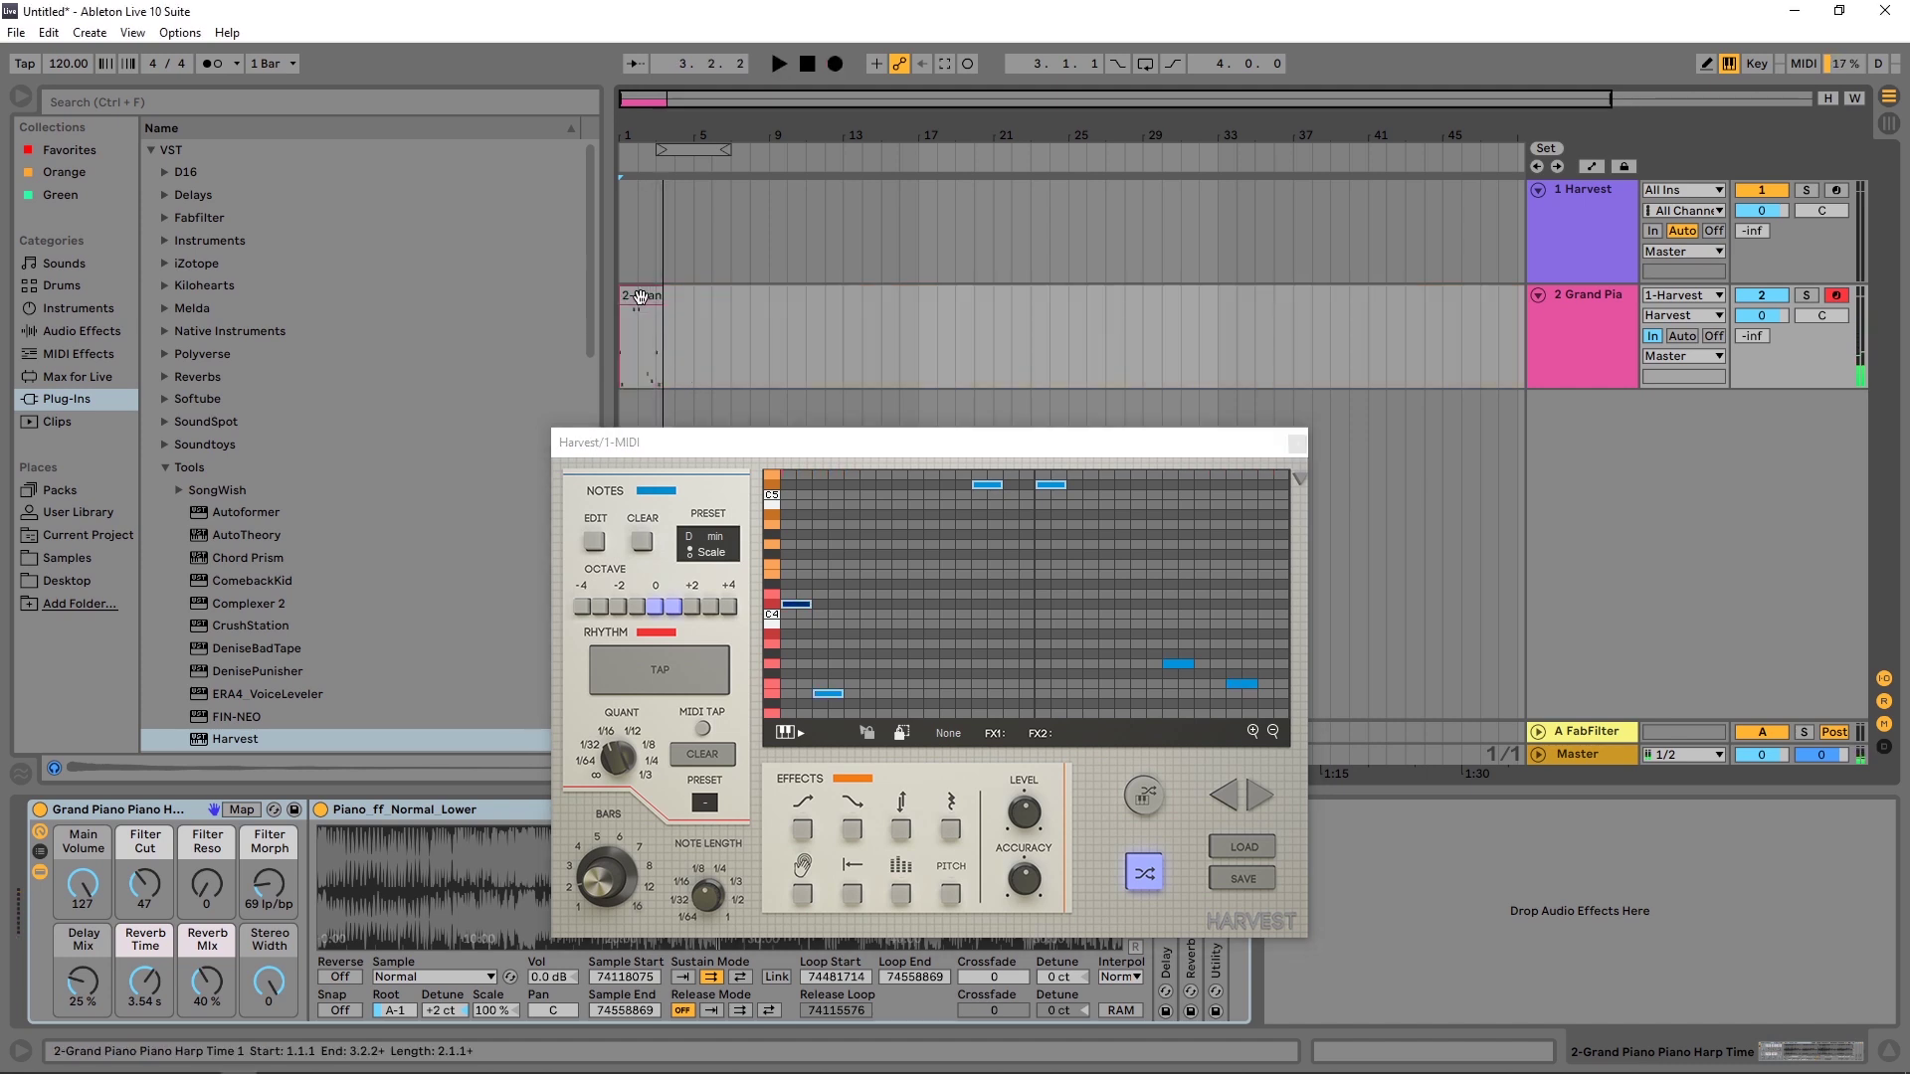
{"action": "left_click", "coordinate": [1612, 315]}
{"action": "key", "text": "ctrl+d"}
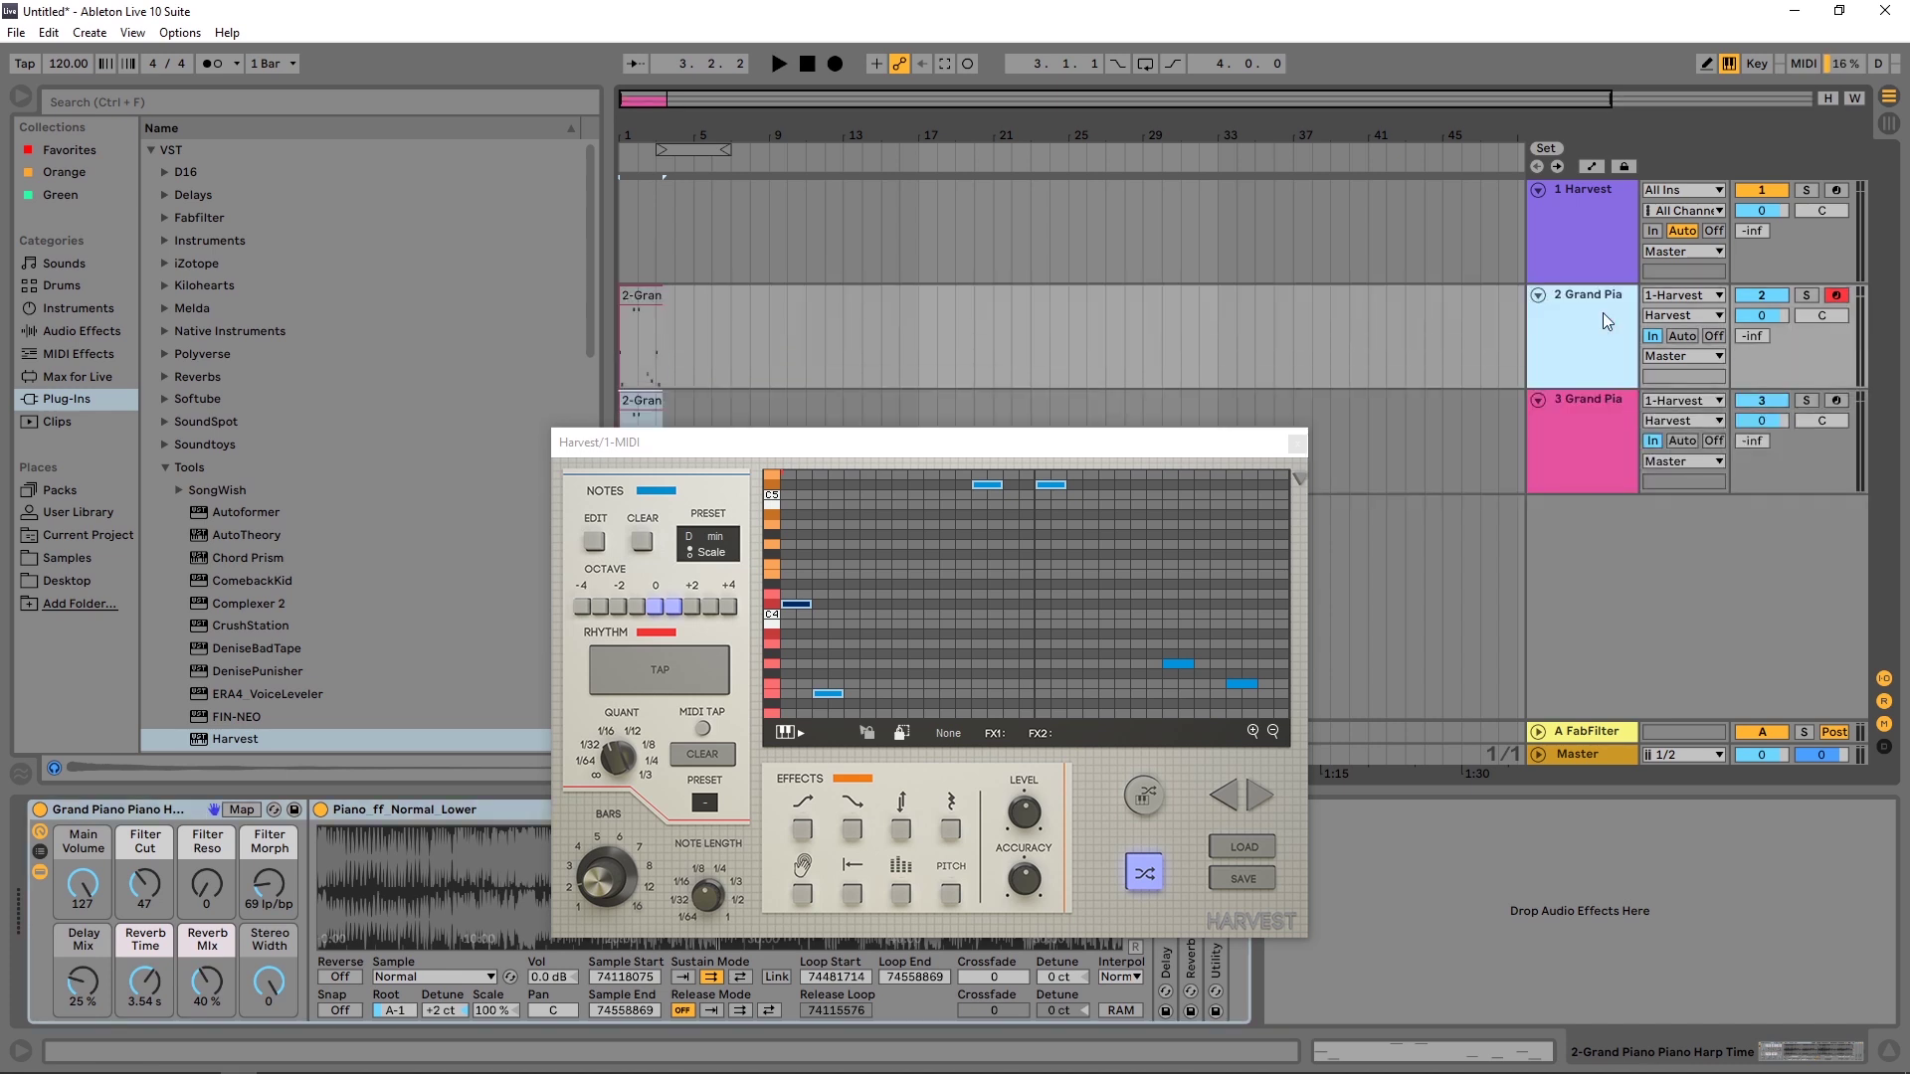
{"action": "left_click", "coordinate": [1627, 448]}
{"action": "left_click", "coordinate": [1296, 443]}
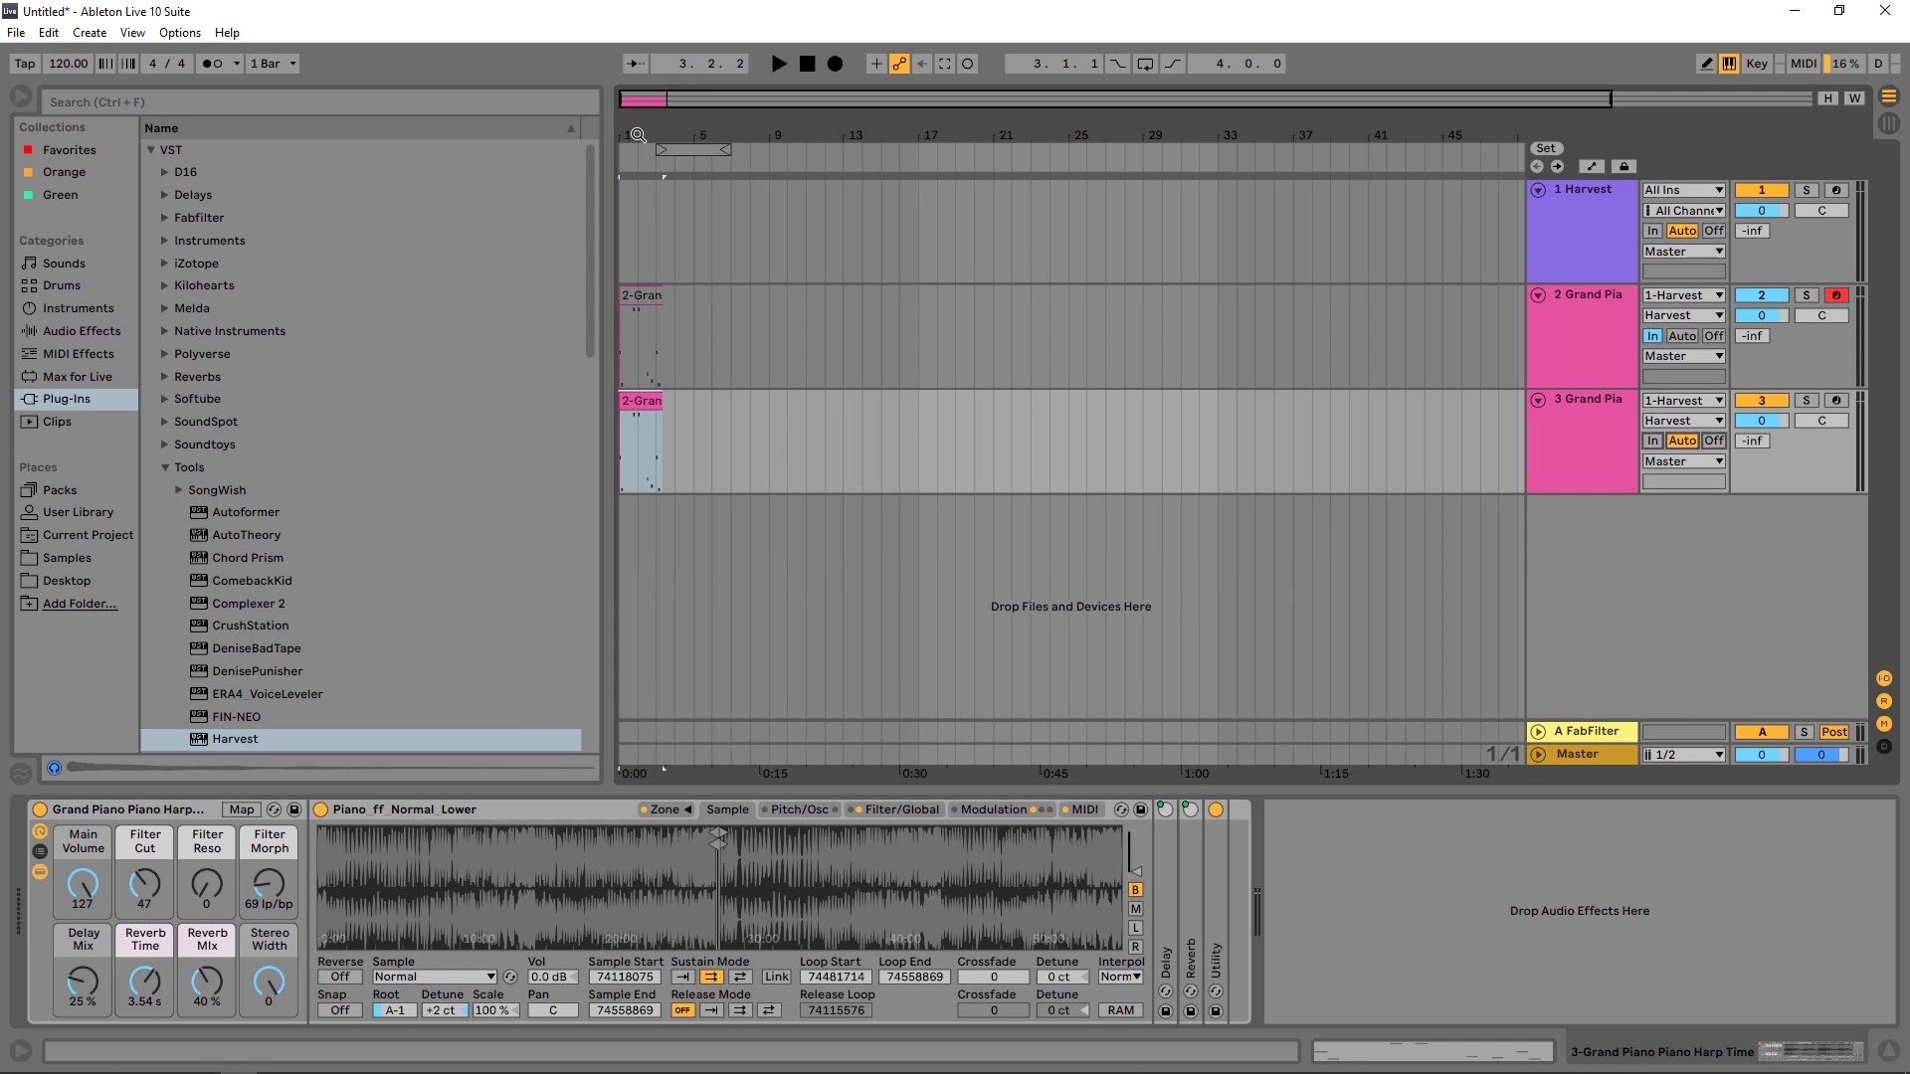
Trim the duplicated clip on track 3 to end at bar 3 and consolidate it into a two-bar clip
{"action": "key", "text": "plus"}
{"action": "key", "text": "plus"}
{"action": "key", "text": "plus"}
{"action": "left_click_drag", "start_coordinate": [908, 405], "coordinate": [866, 405]}
{"action": "key", "text": "shift+Tab"}
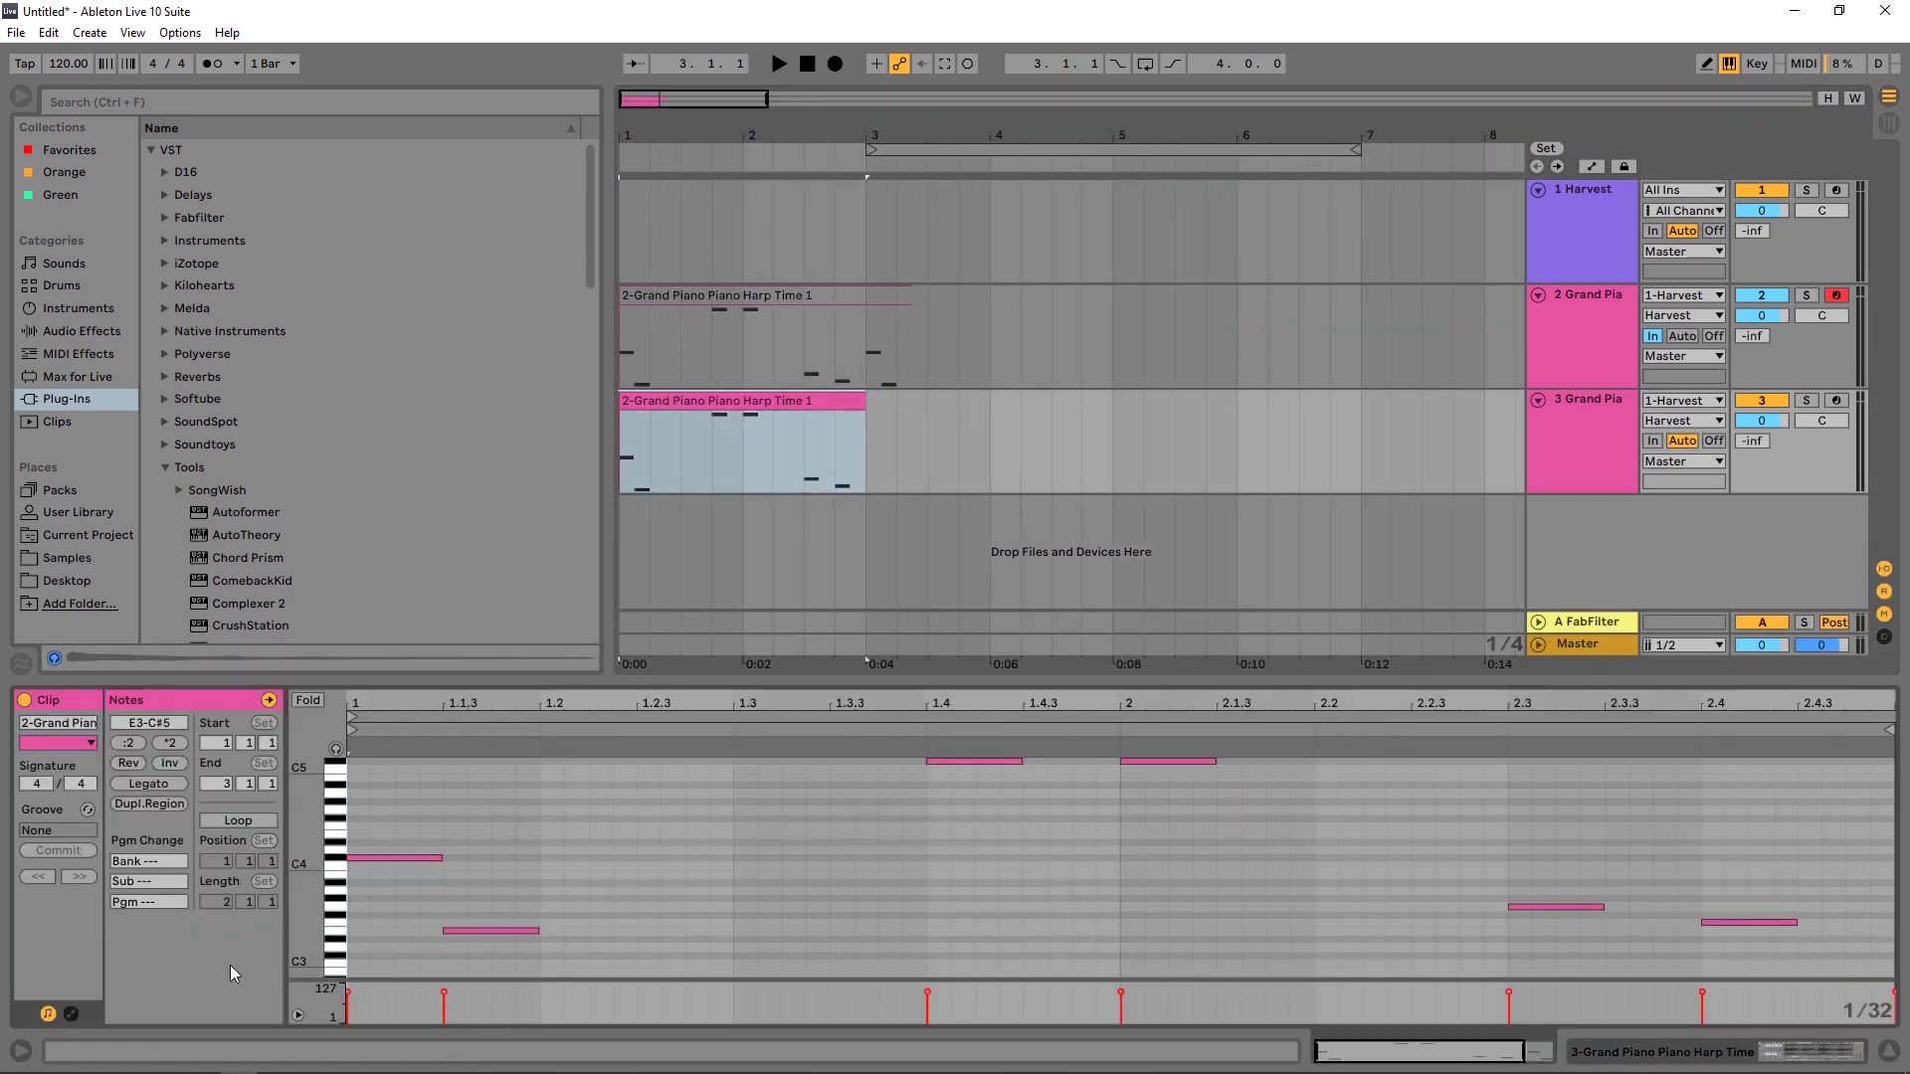
{"action": "right_click", "coordinate": [688, 441]}
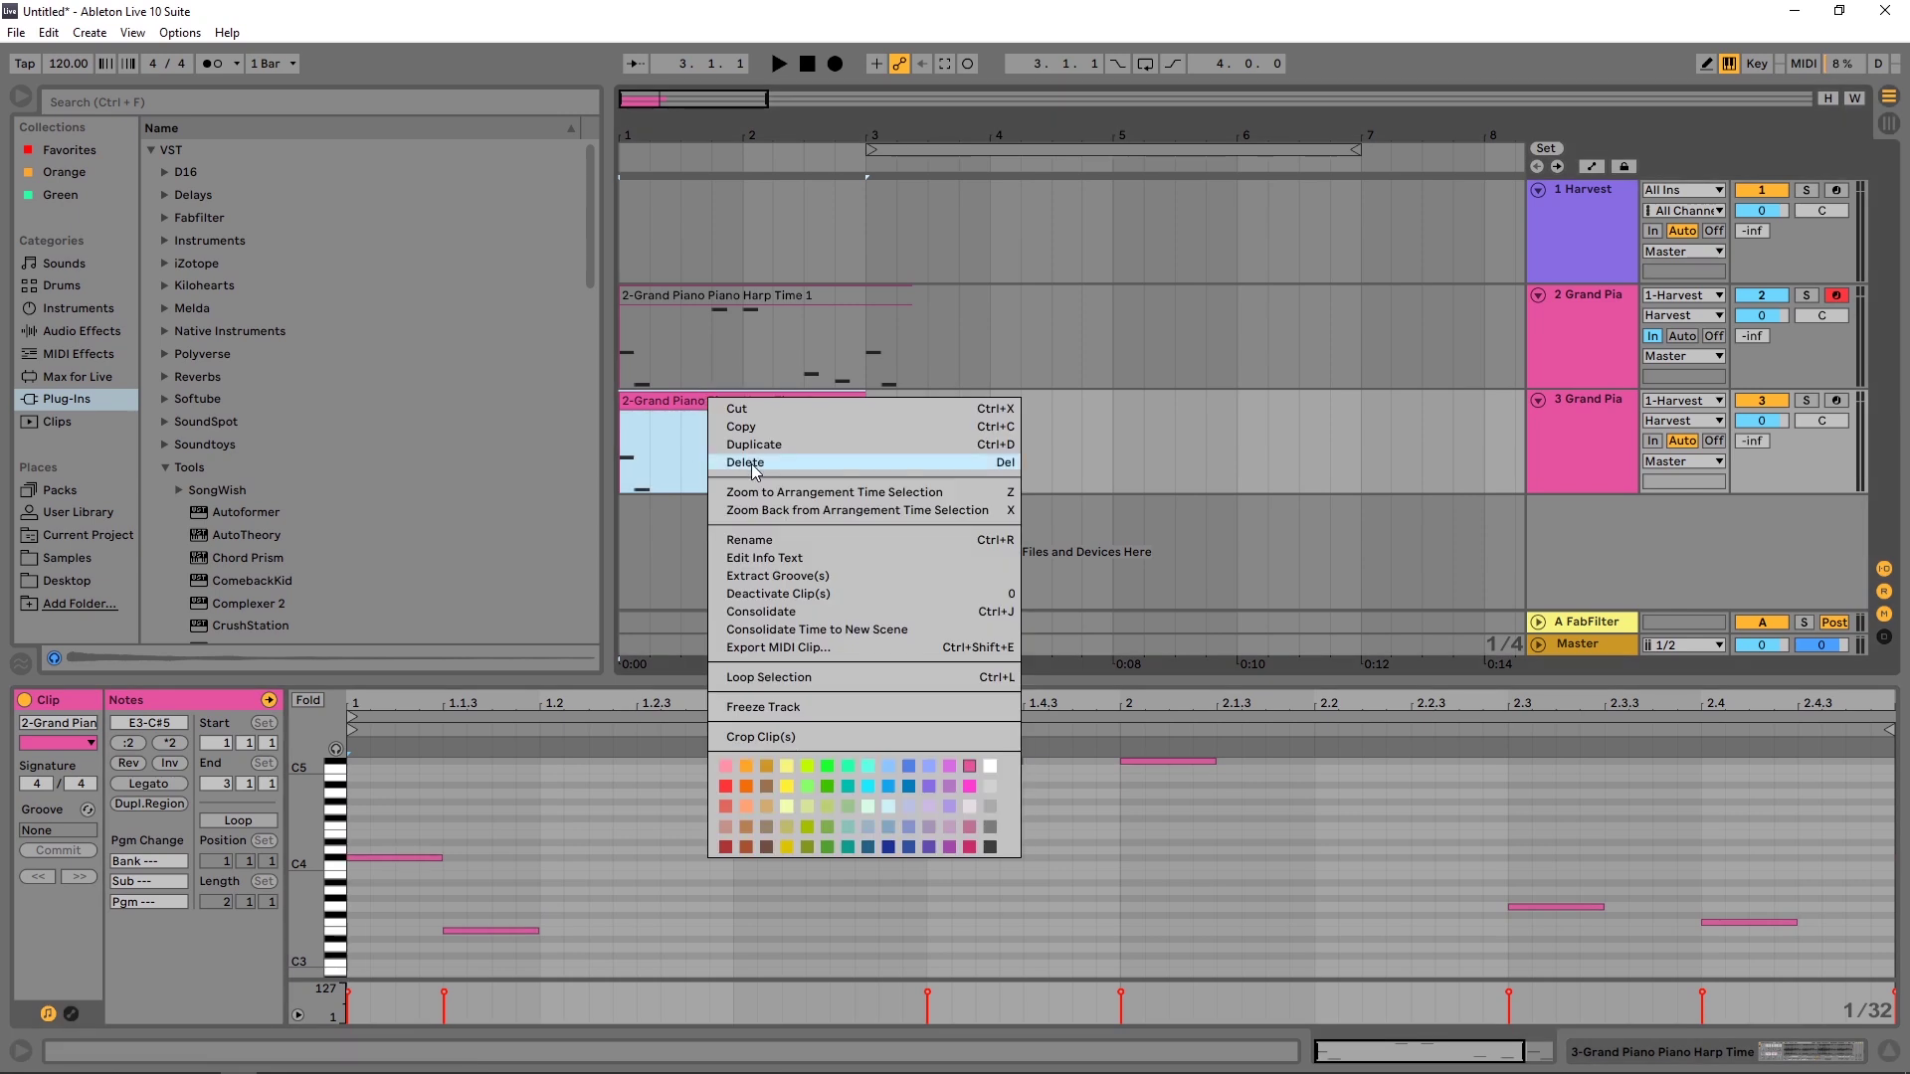
{"action": "left_click", "coordinate": [790, 614]}
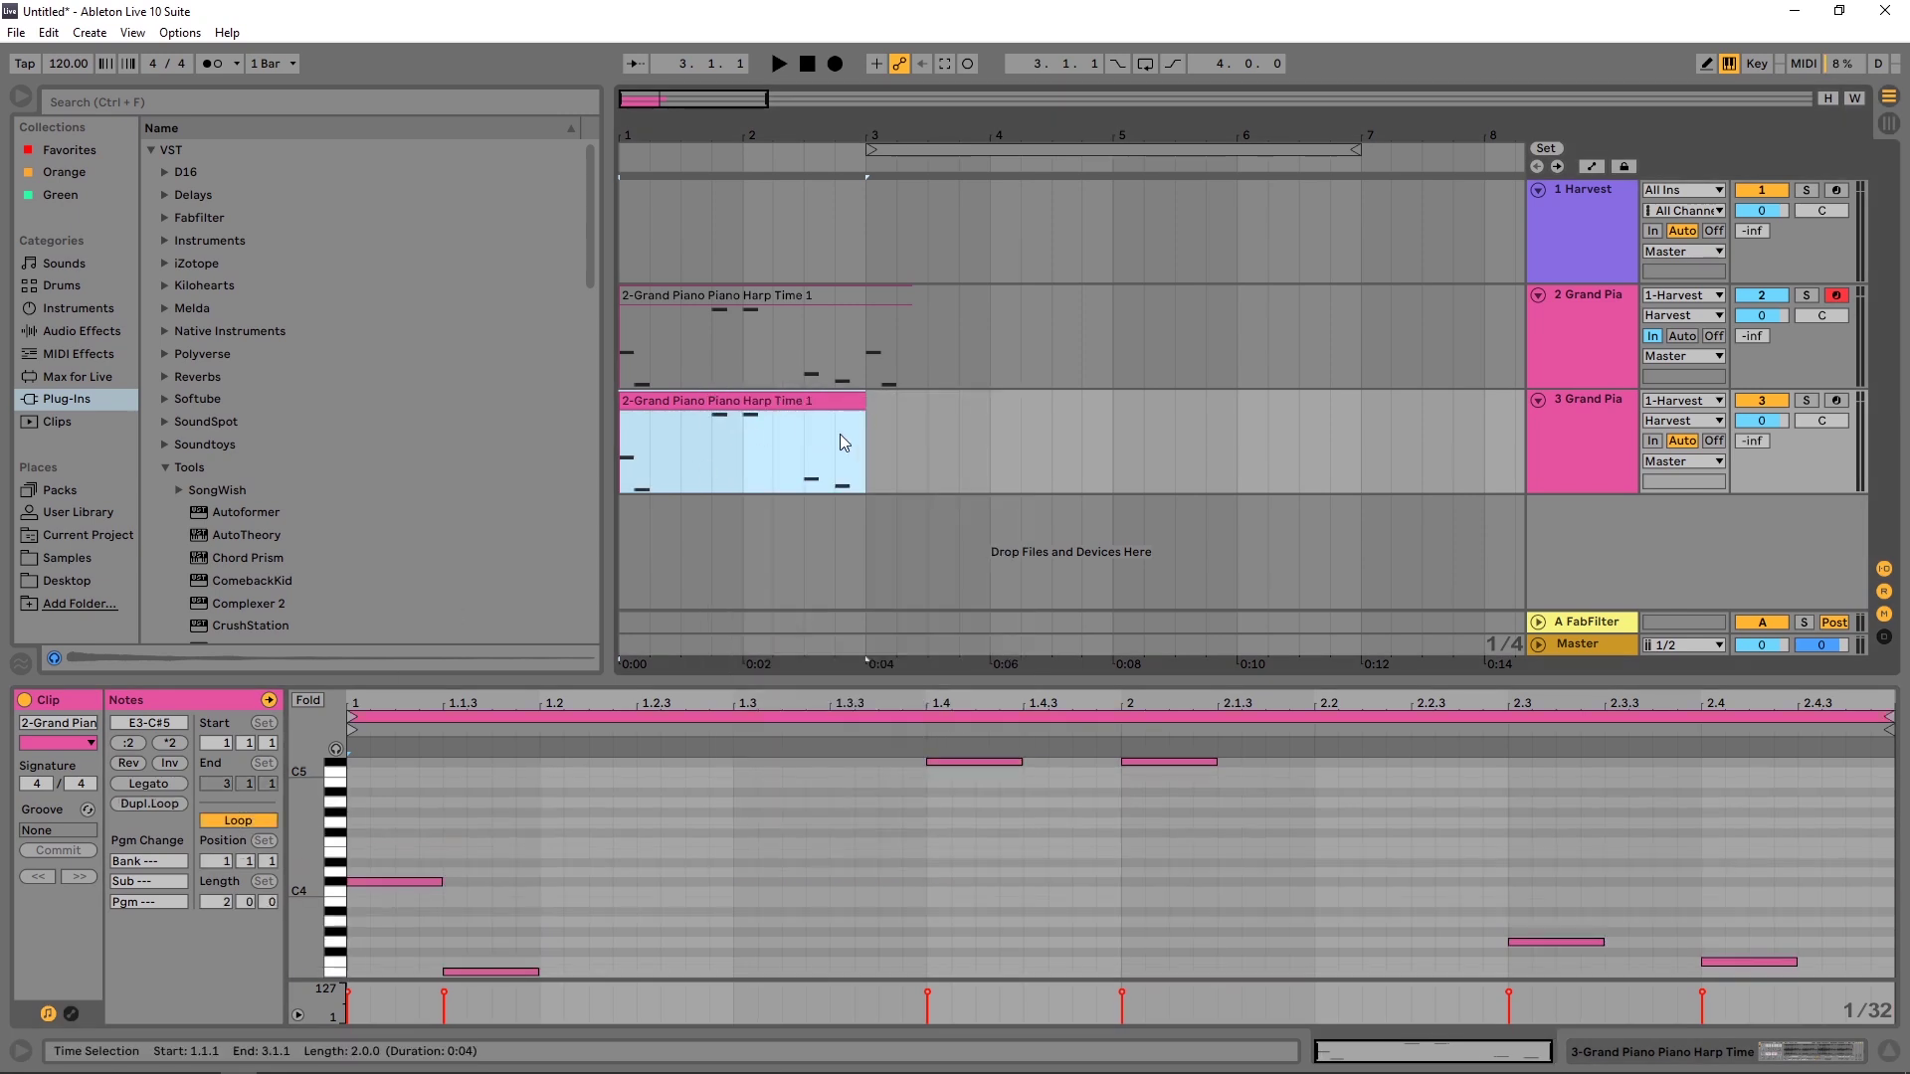
Extend the consolidated clip to bar 5 and loop the arrangement over those four bars
{"action": "left_click_drag", "start_coordinate": [864, 408], "coordinate": [1114, 395]}
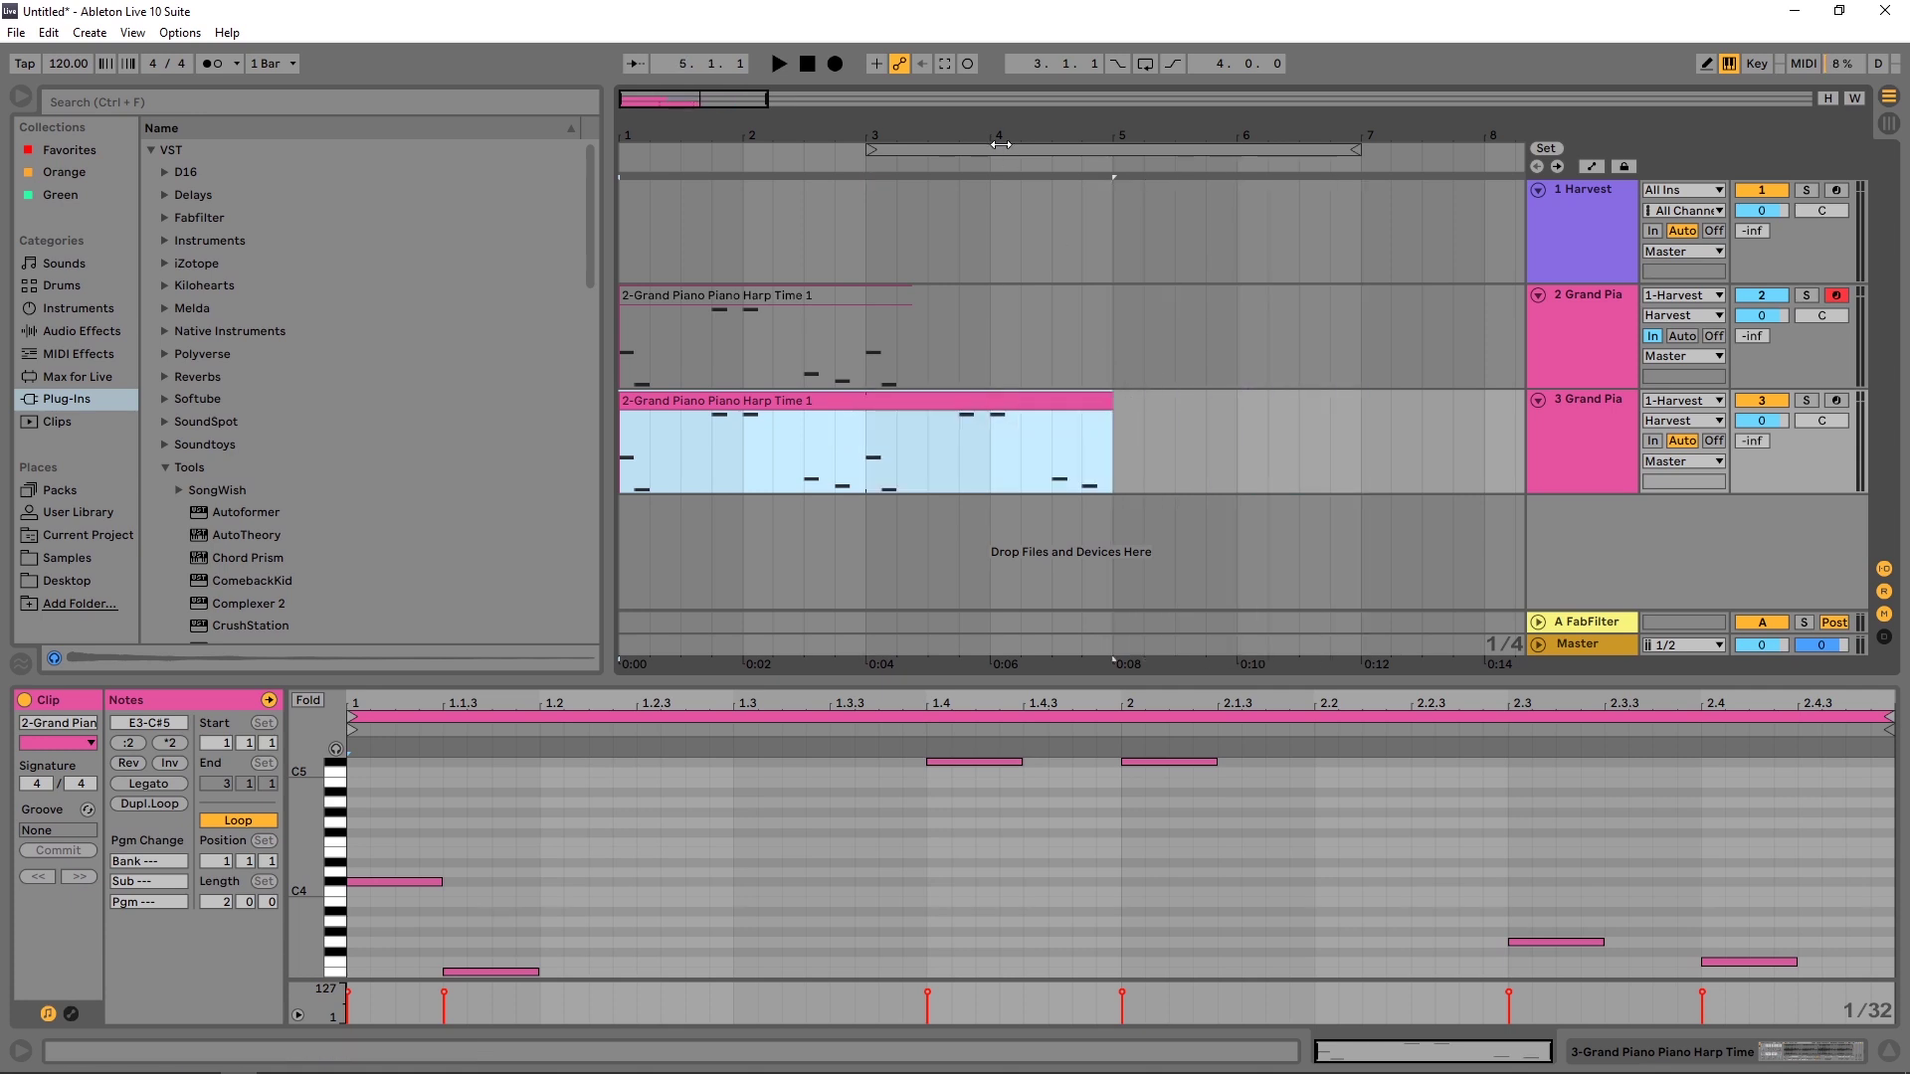
{"action": "key", "text": "ctrl+l"}
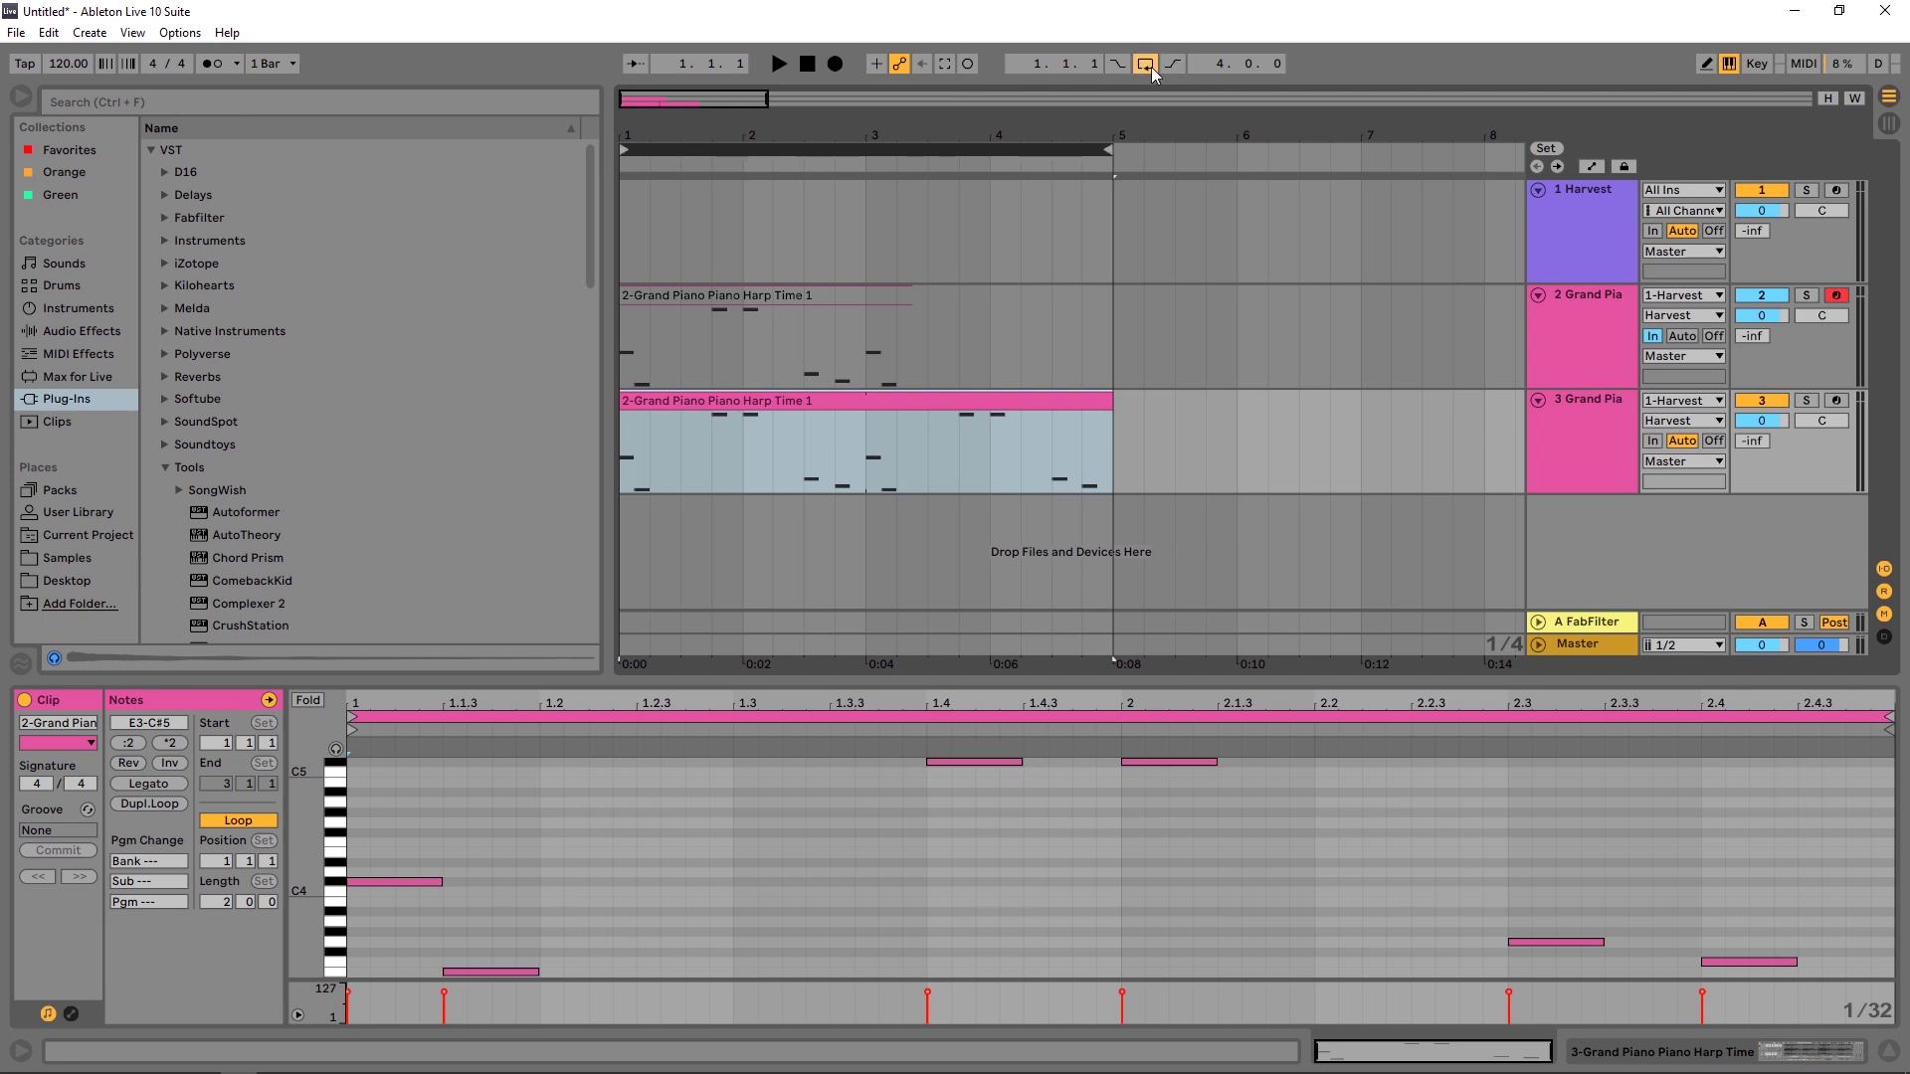
Delete the original recorded clip from track 2
{"action": "left_click", "coordinate": [861, 328]}
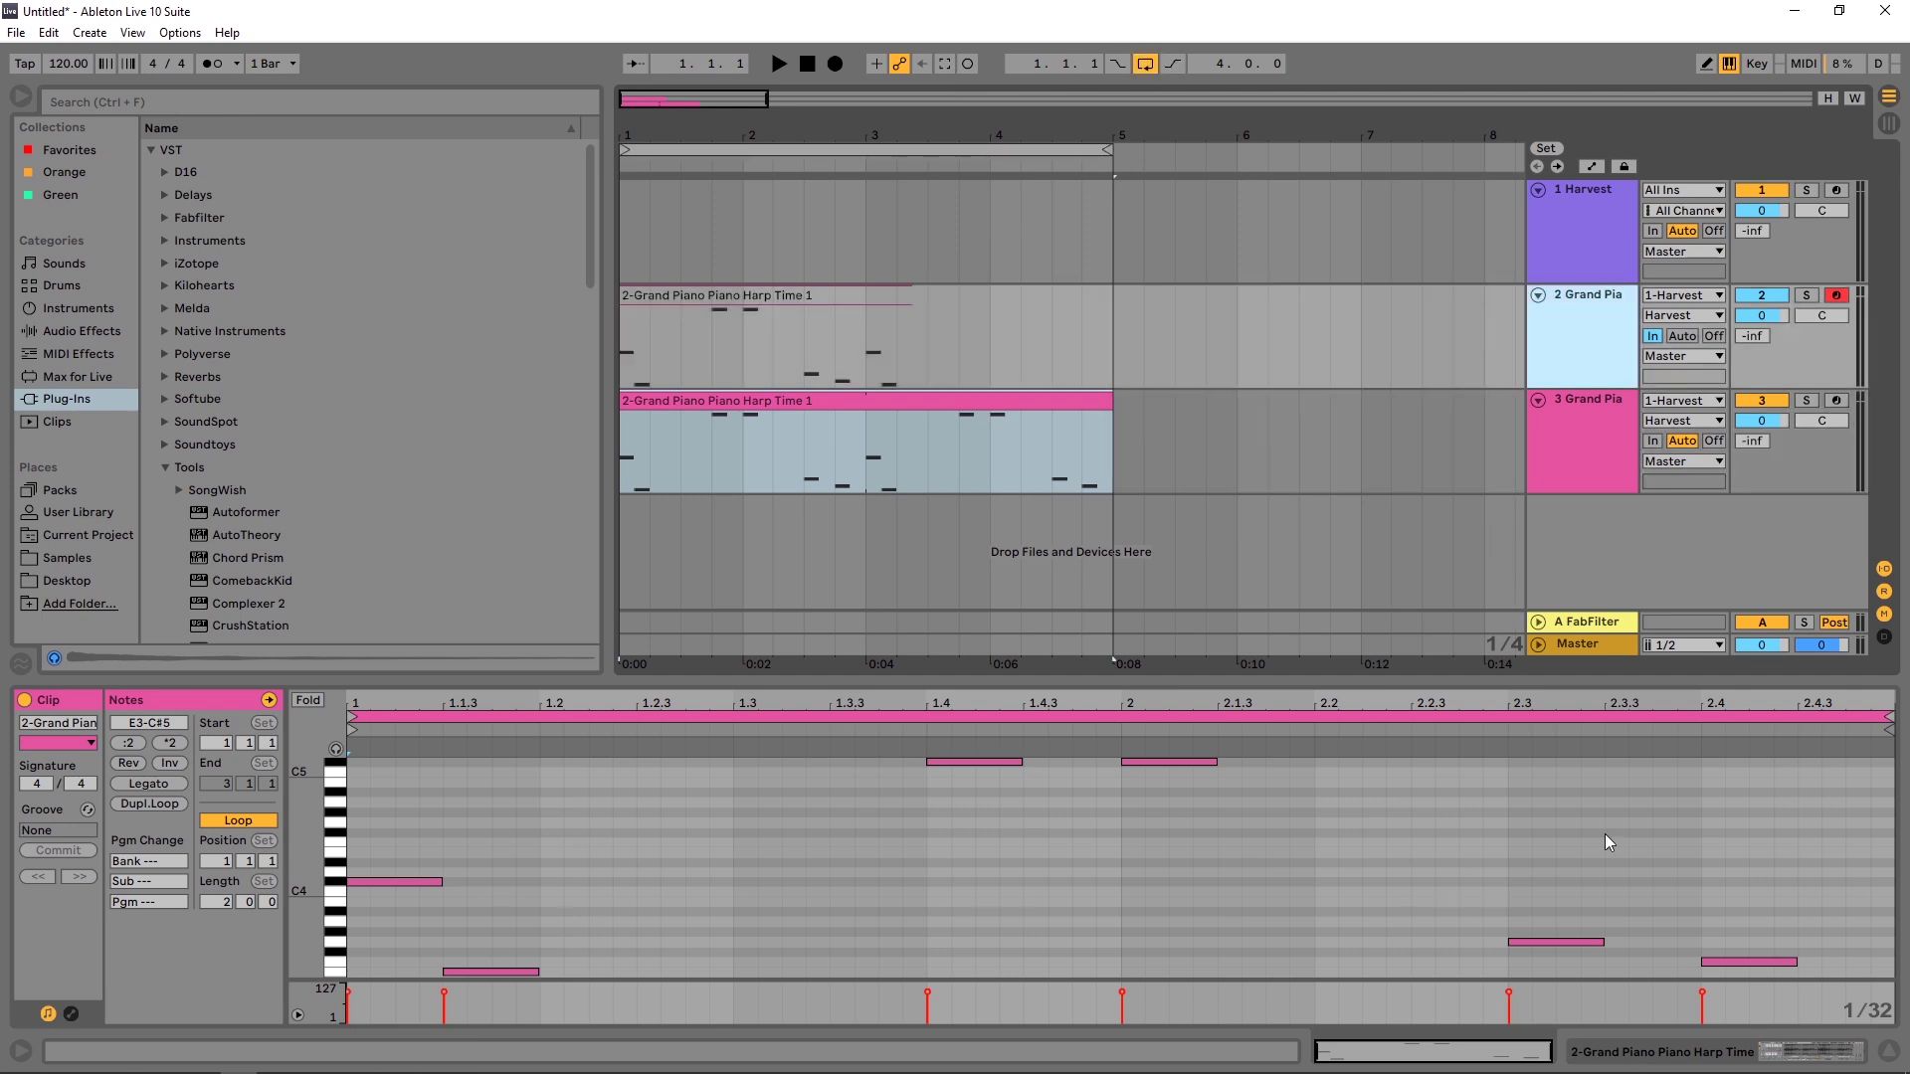
{"action": "left_click", "coordinate": [1630, 1052]}
{"action": "left_click", "coordinate": [773, 295]}
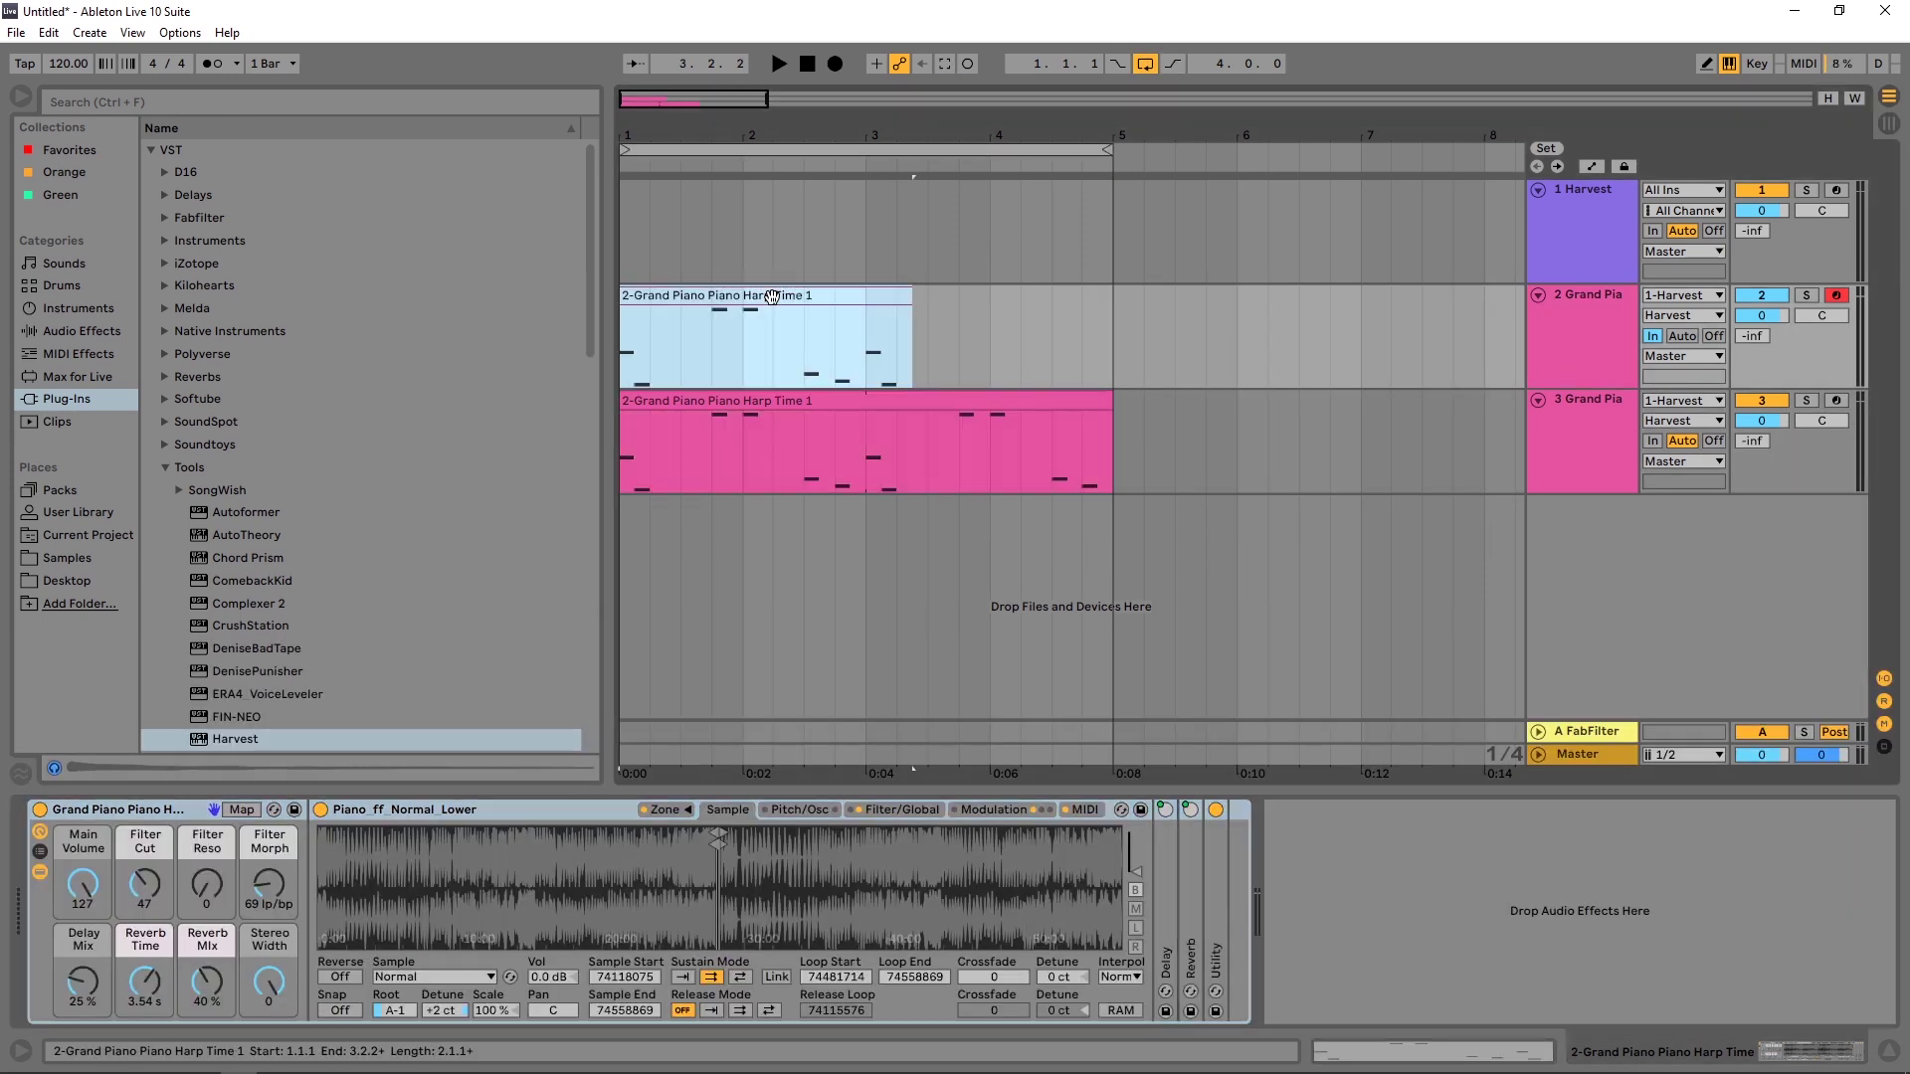
{"action": "key", "text": "Delete"}
Load Grand Piano Filter Arp.adg from the Grand Piano Hybrid sounds pack onto track 2
{"action": "scroll", "coordinate": [249, 587], "scroll_direction": "down", "scroll_amount": 2}
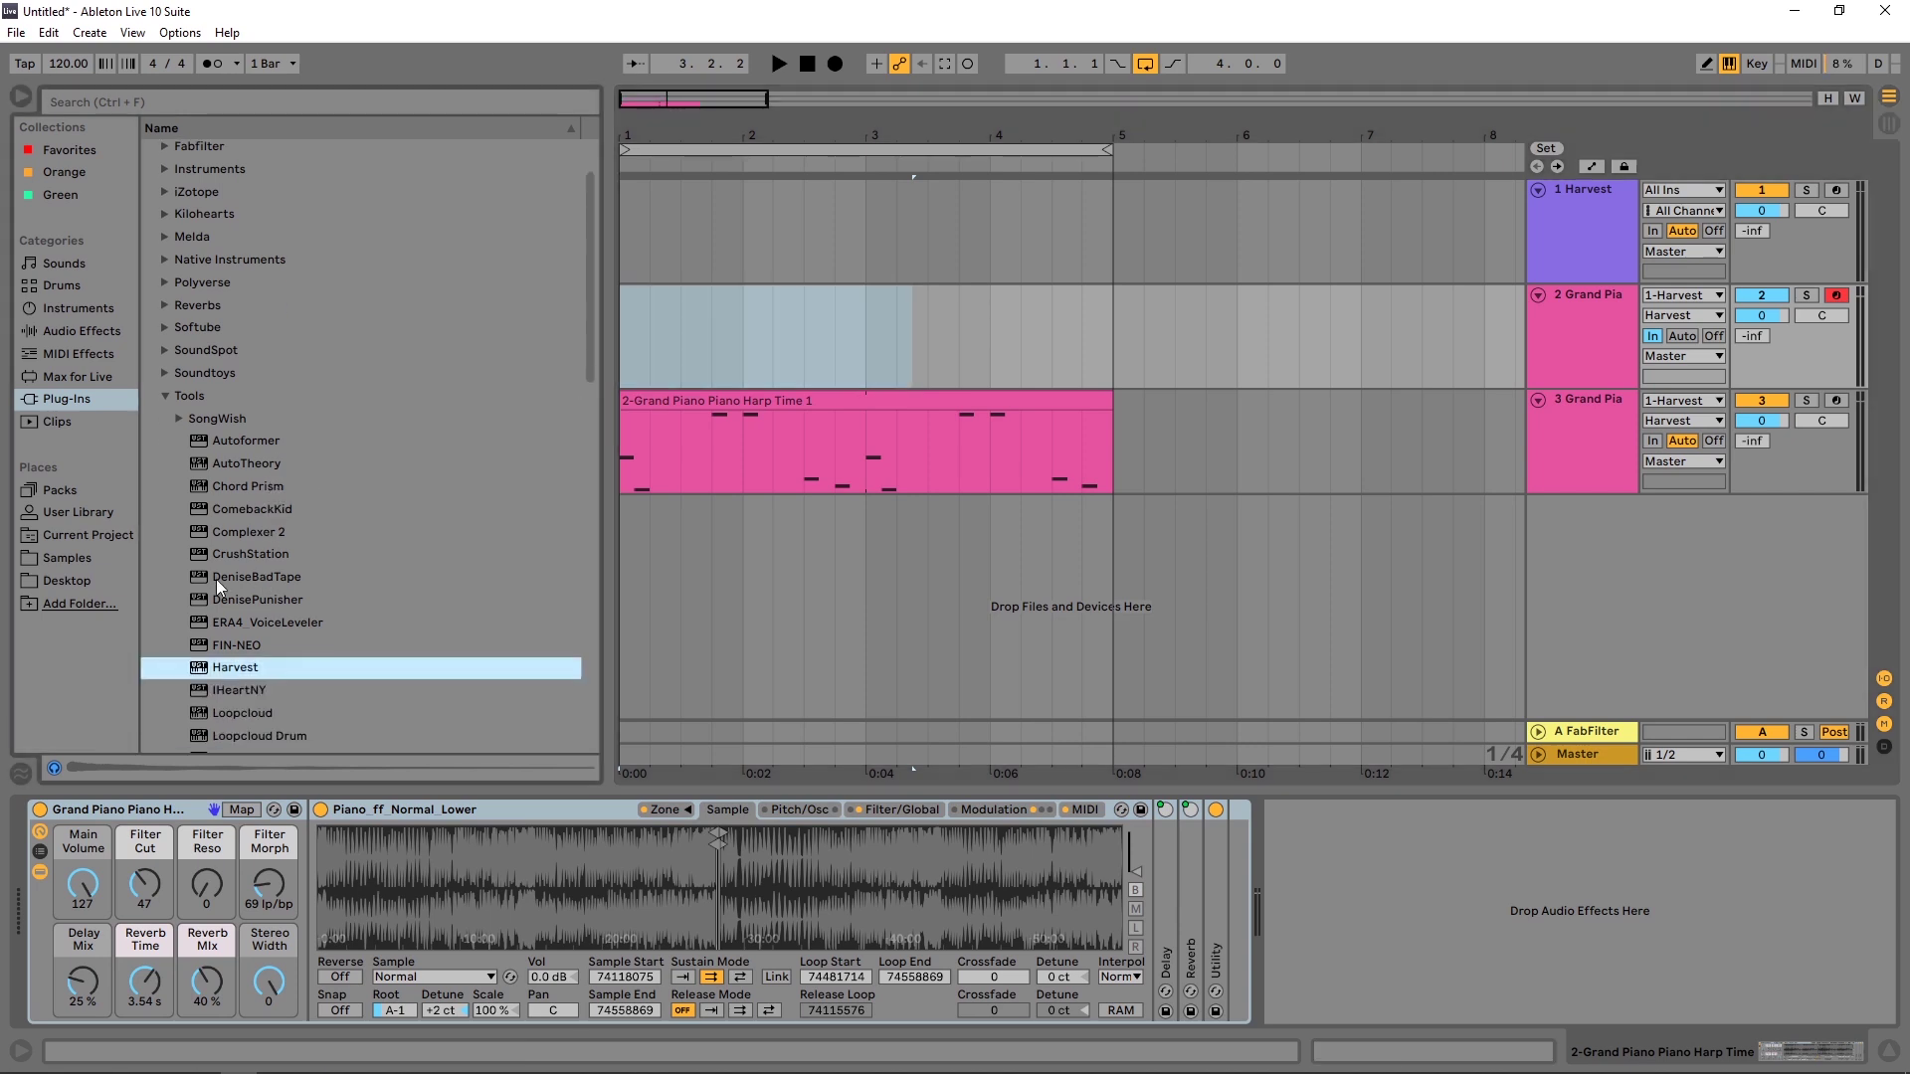
{"action": "left_click", "coordinate": [57, 489]}
{"action": "left_click_drag", "start_coordinate": [269, 354], "coordinate": [1537, 295]}
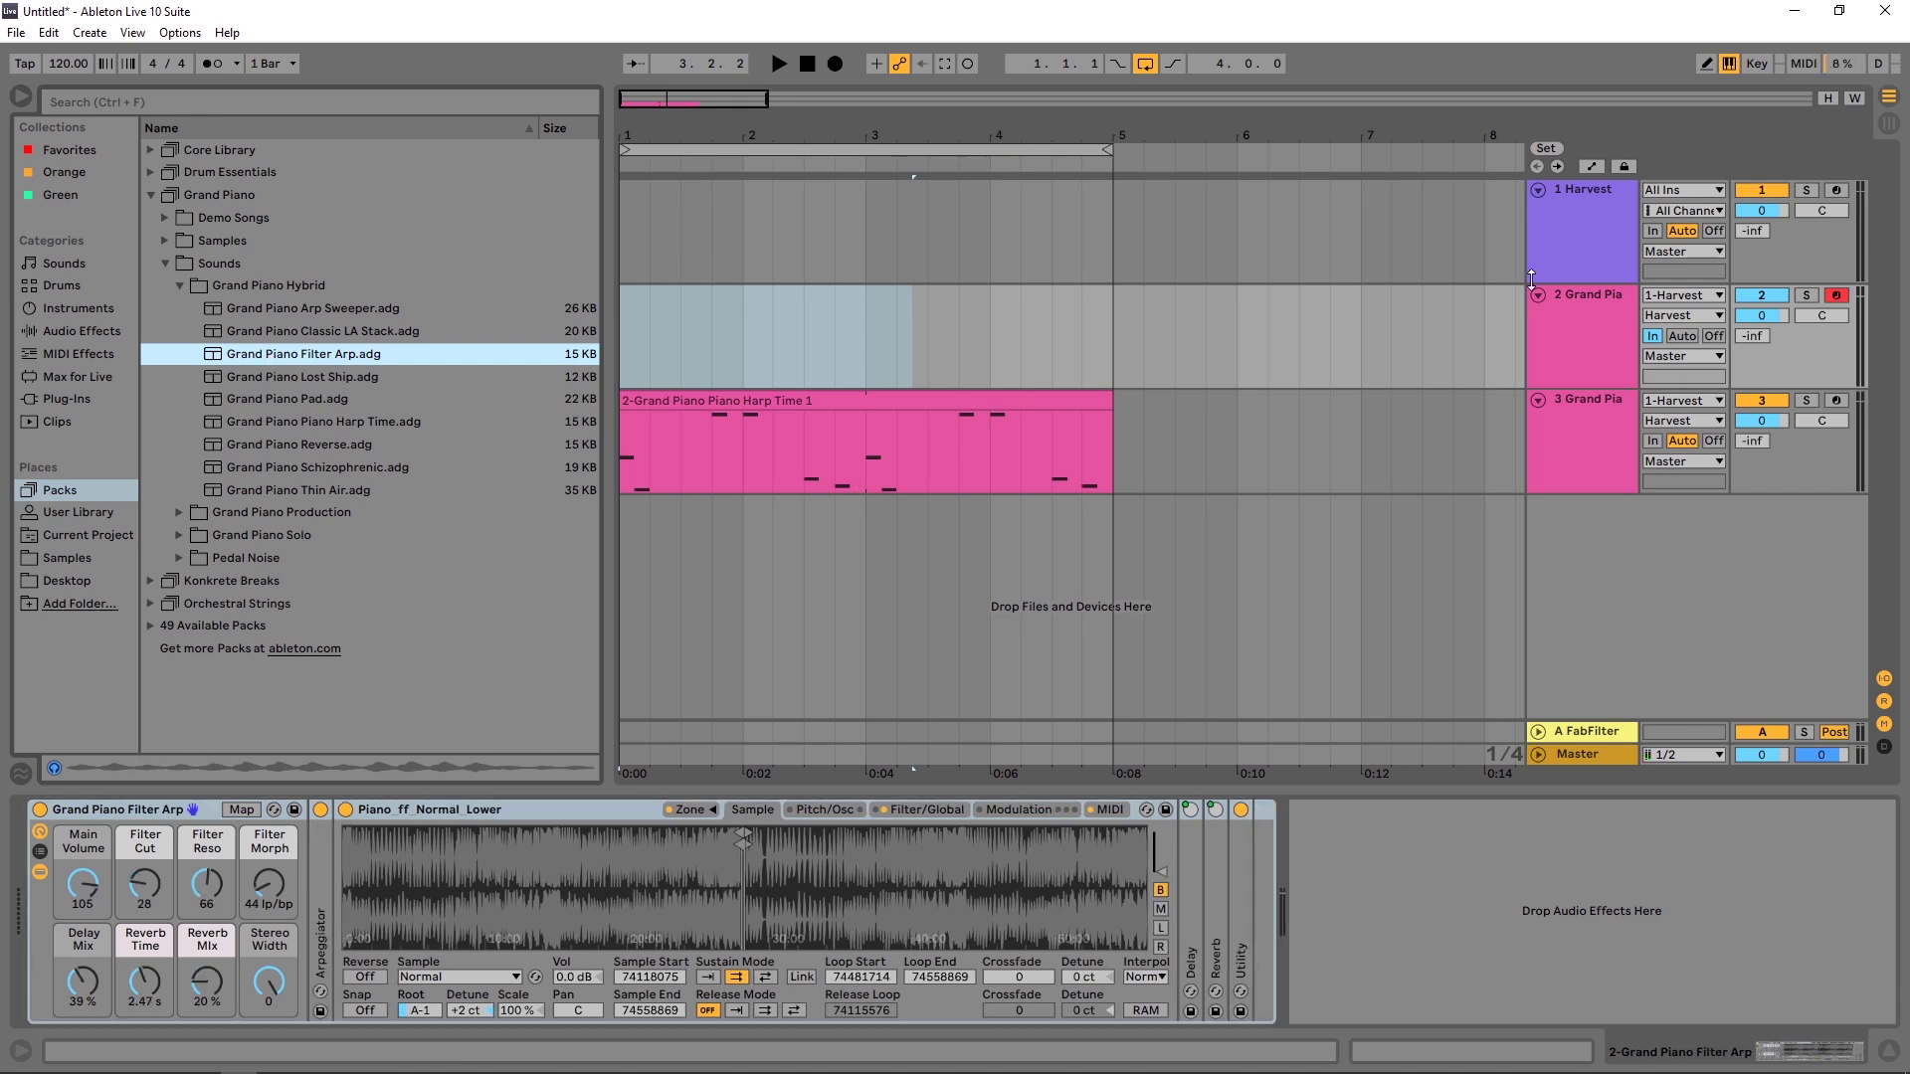
Reopen the Harvest plug-in on track 1, turn off the +1 octave and clear the existing rhythm
{"action": "left_click", "coordinate": [1588, 239]}
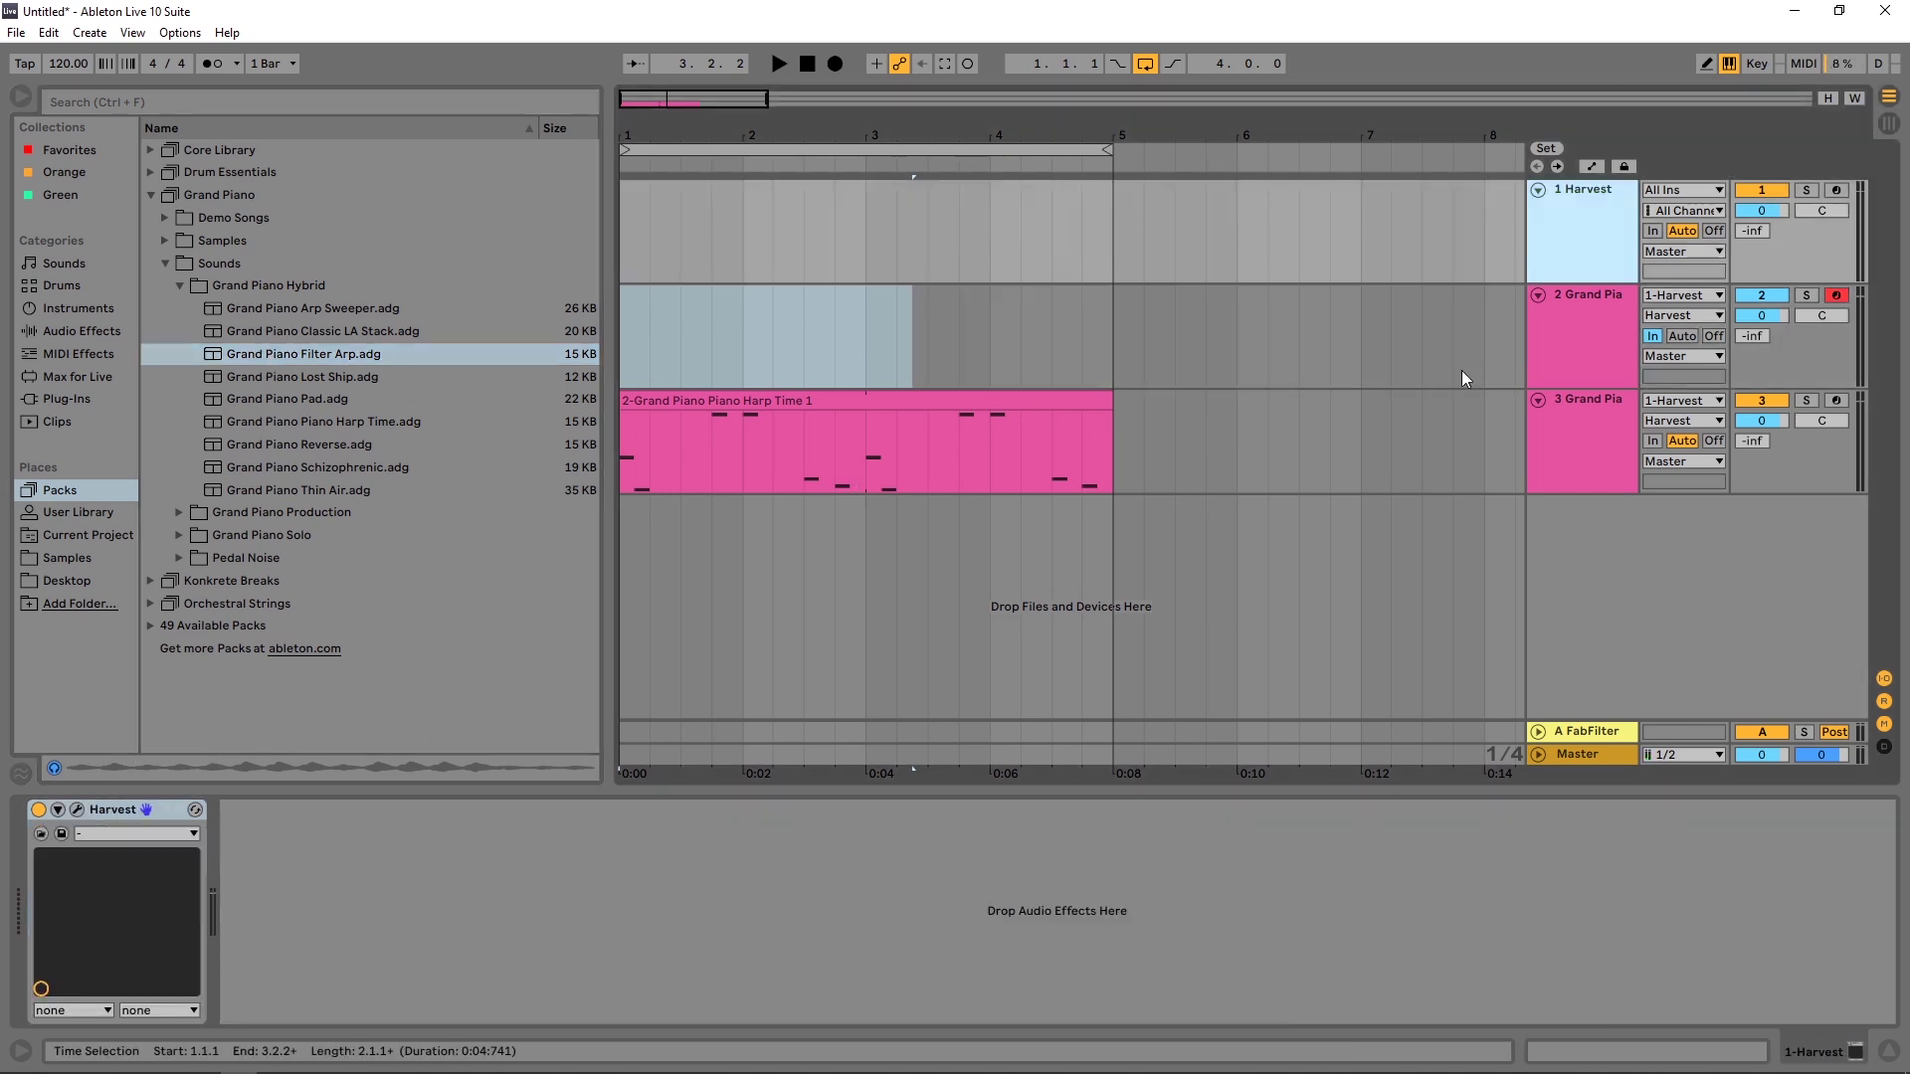
{"action": "left_click", "coordinate": [76, 810]}
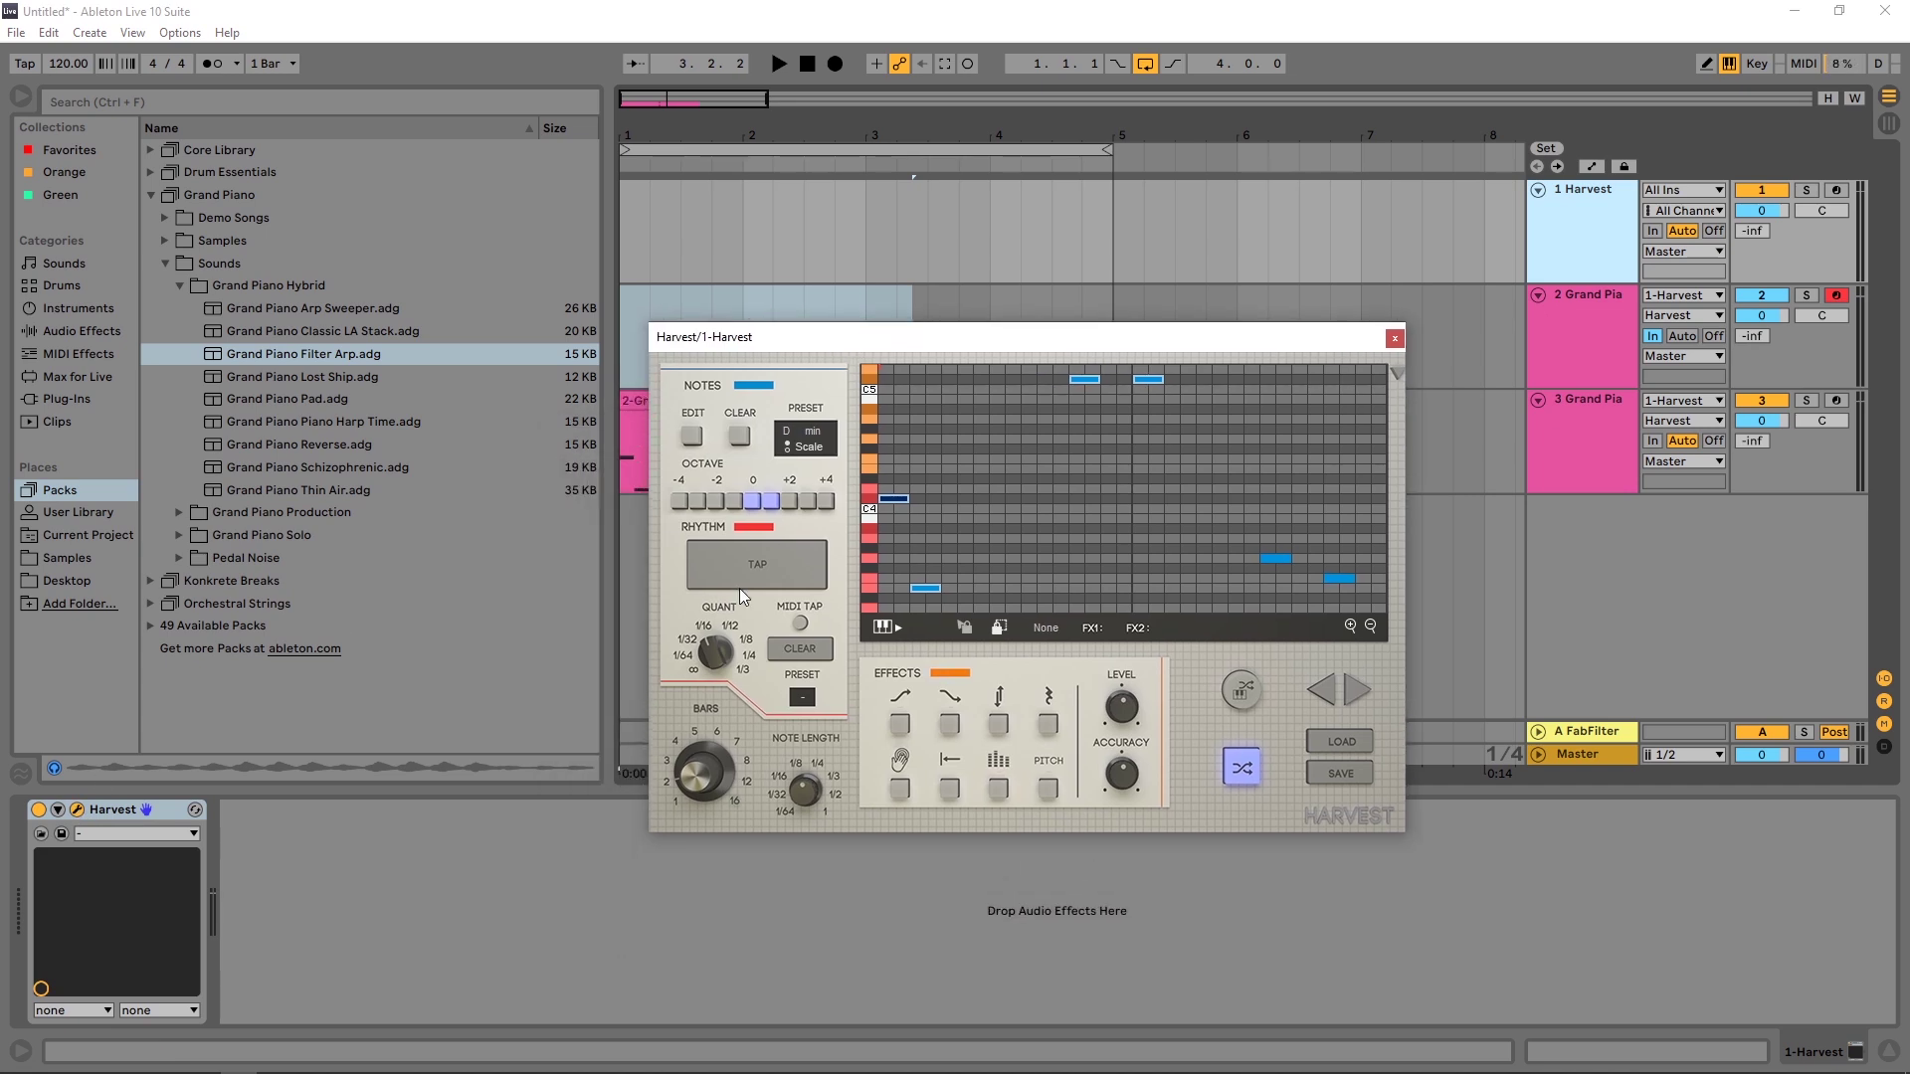
{"action": "left_click", "coordinate": [771, 501]}
{"action": "left_click", "coordinate": [811, 653]}
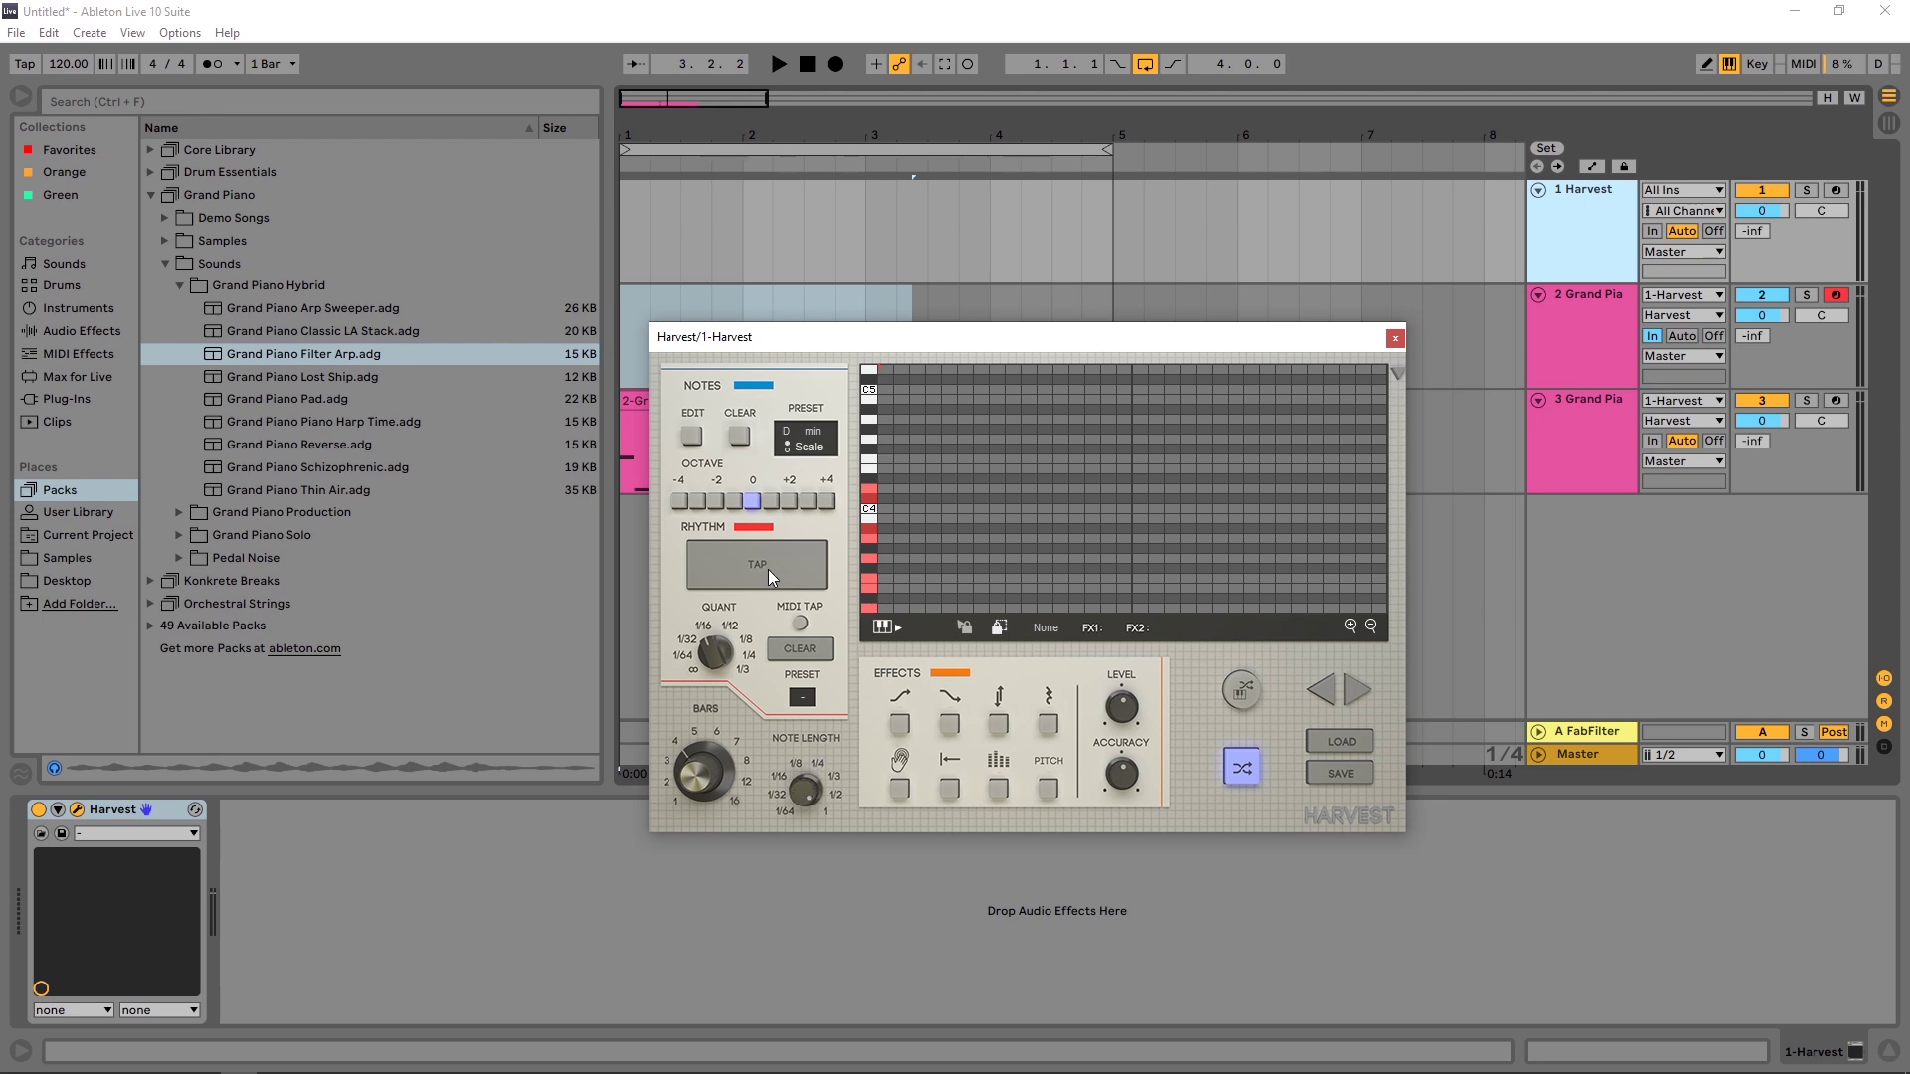
Tap a new four-bar chord rhythm into Harvest during loop playback, with one sustained chord per bar
{"action": "left_click", "coordinate": [1371, 626]}
{"action": "left_click", "coordinate": [1371, 625]}
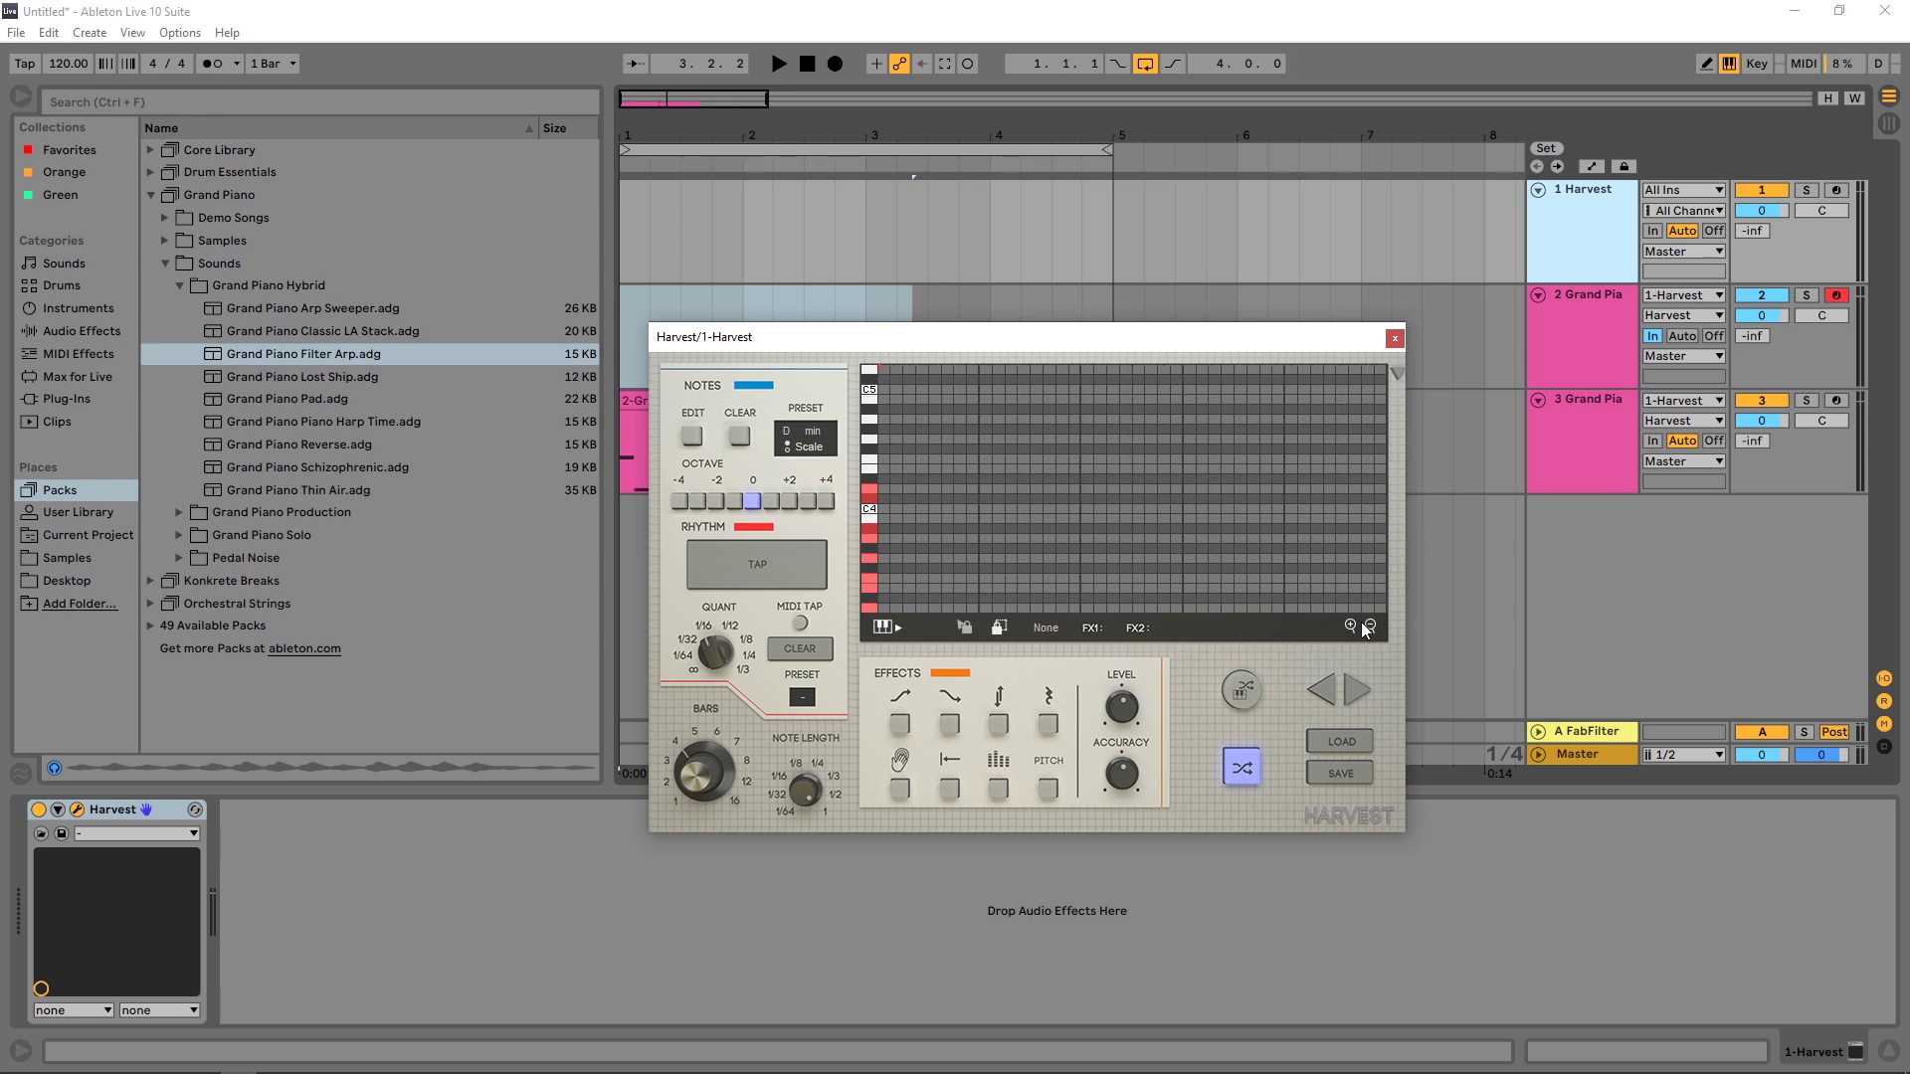
{"action": "left_click", "coordinate": [1350, 627]}
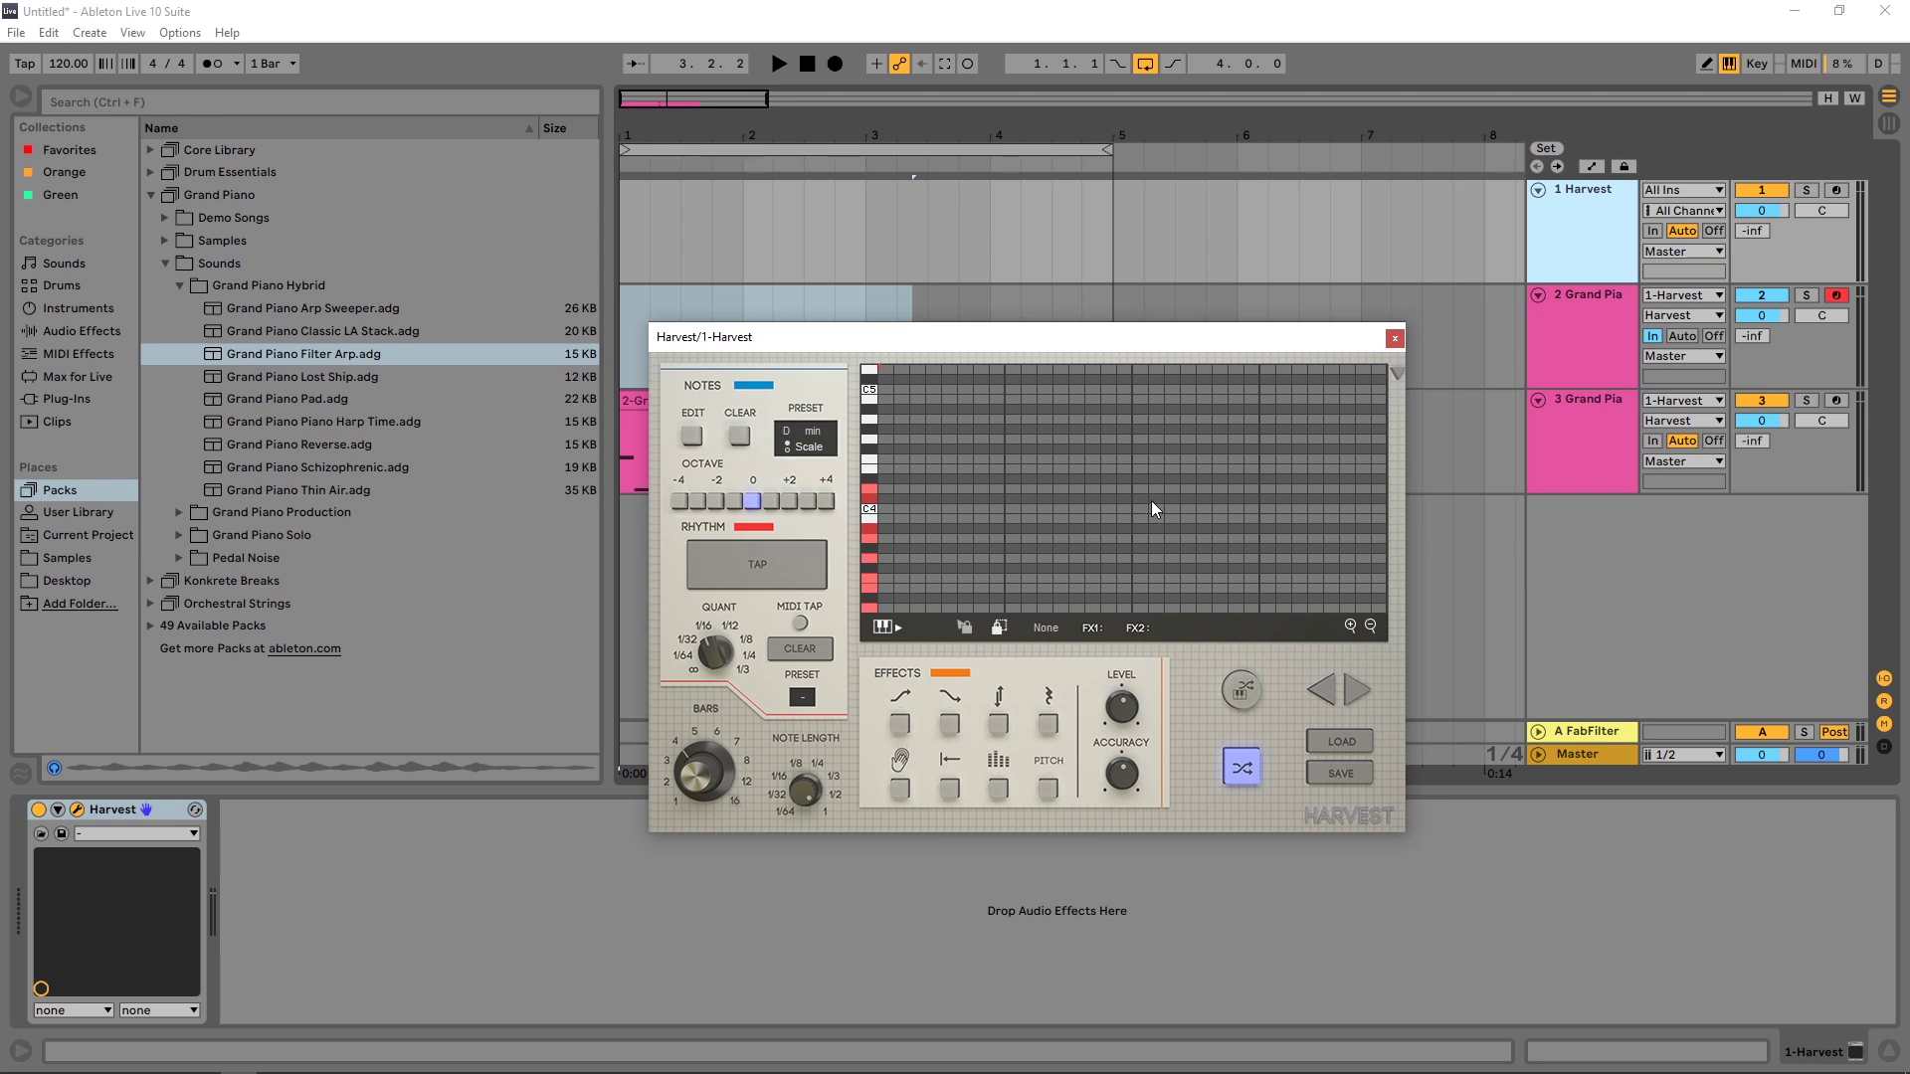
{"action": "scroll", "coordinate": [933, 558], "scroll_direction": "down", "scroll_amount": 4}
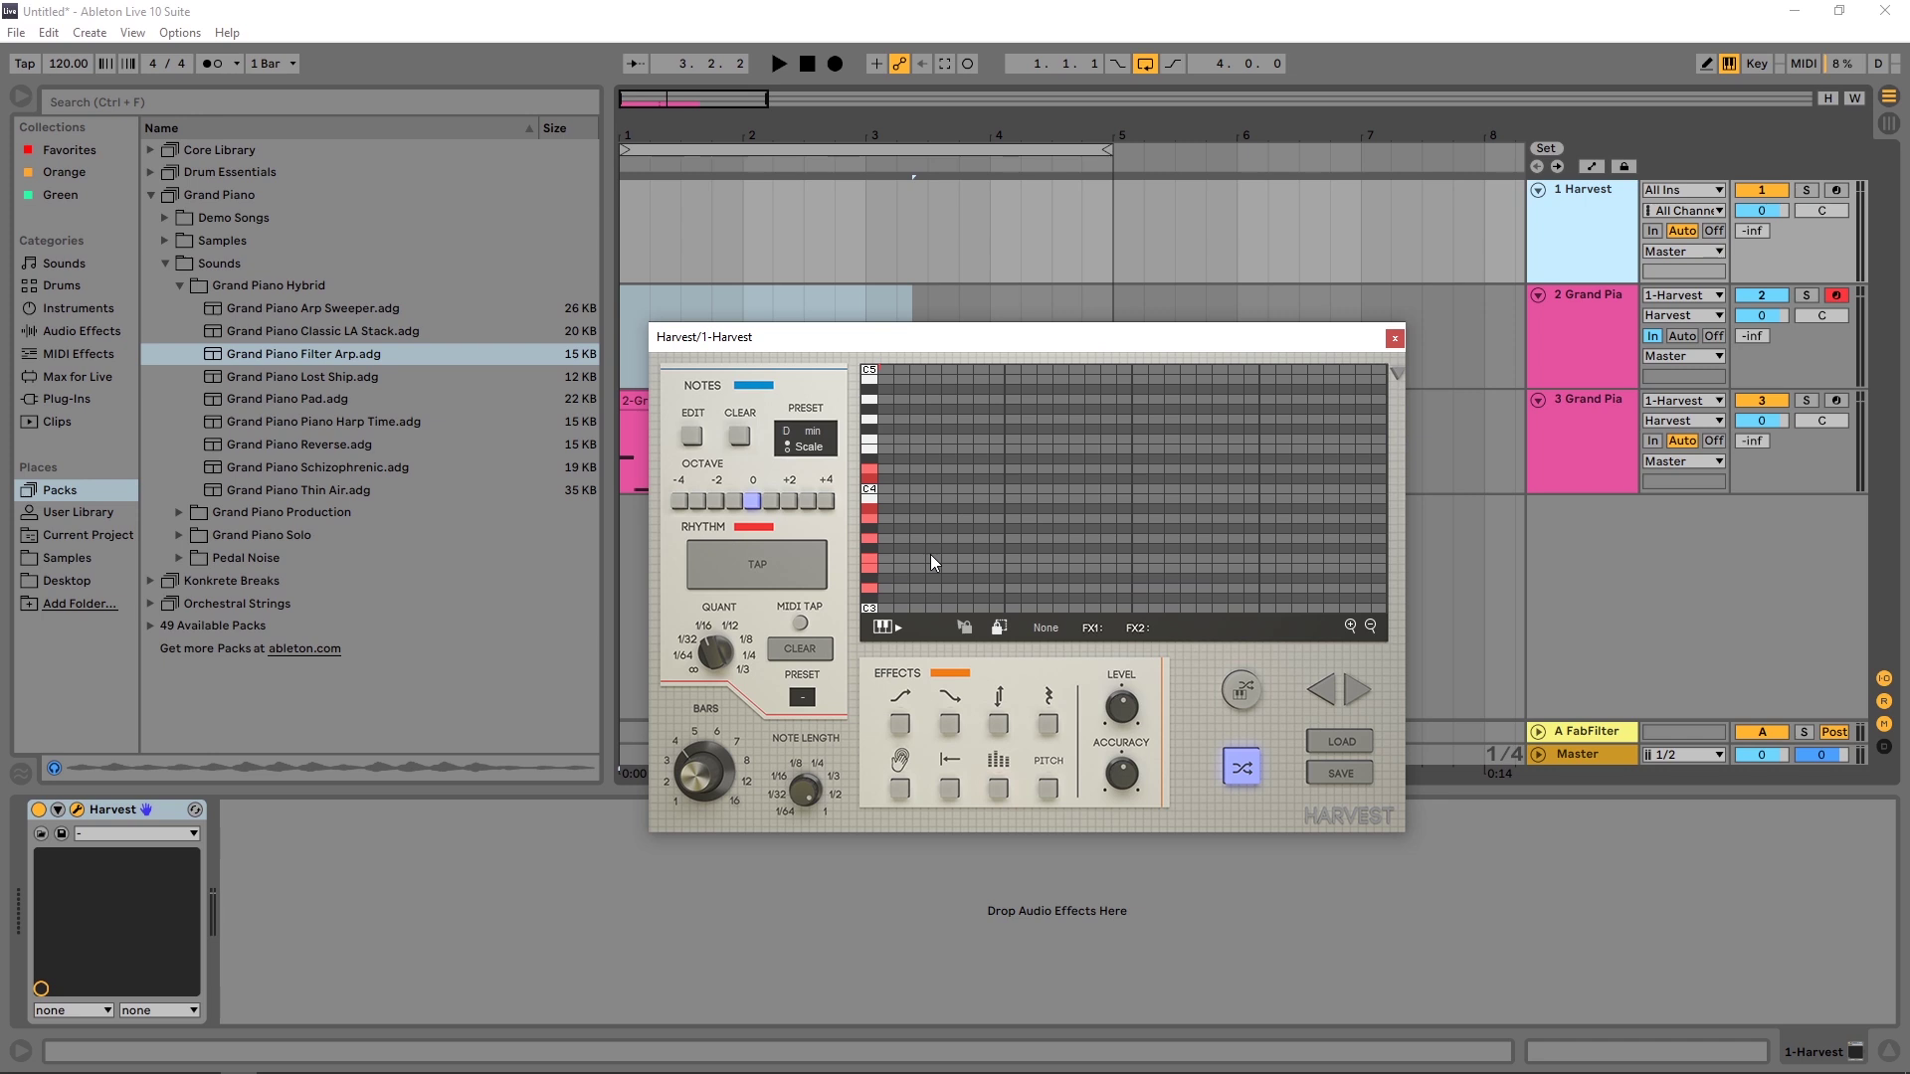
{"action": "scroll", "coordinate": [1015, 517], "scroll_direction": "down", "scroll_amount": 2}
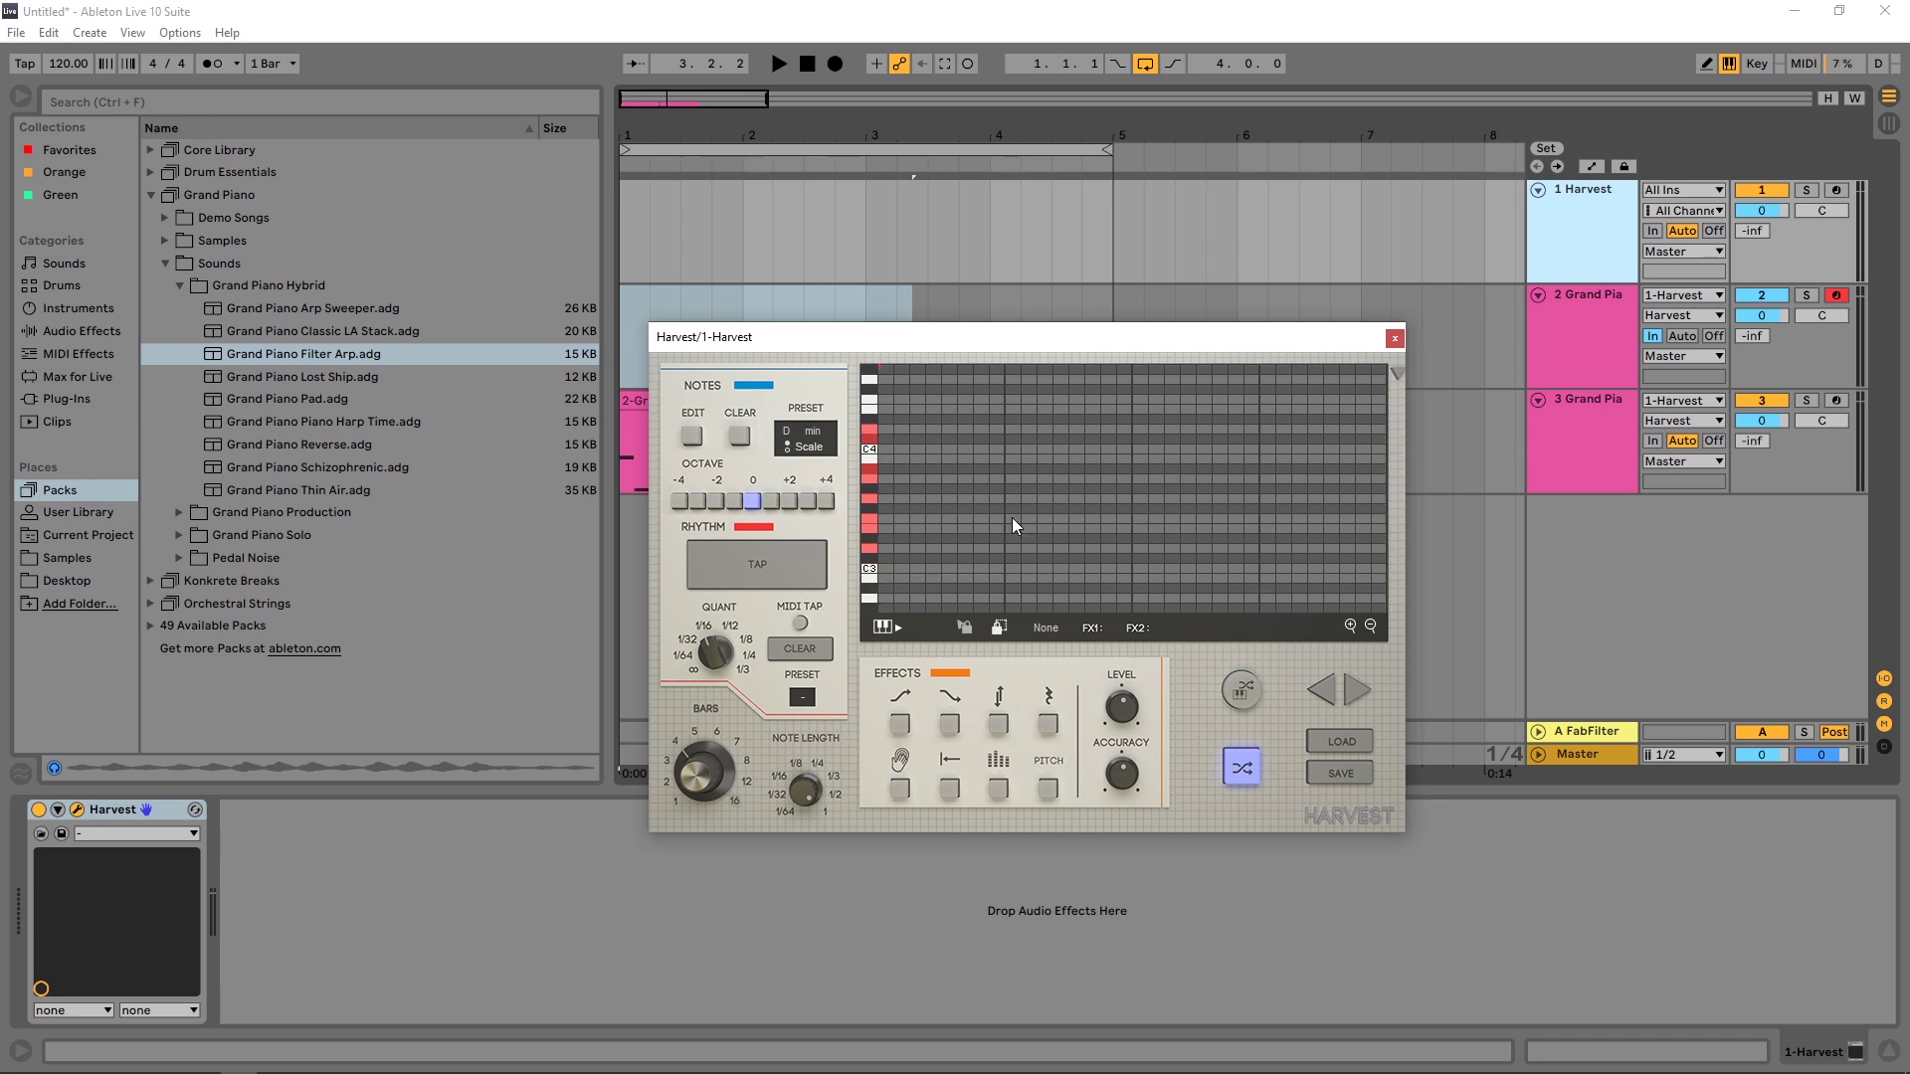
{"action": "key", "text": "space"}
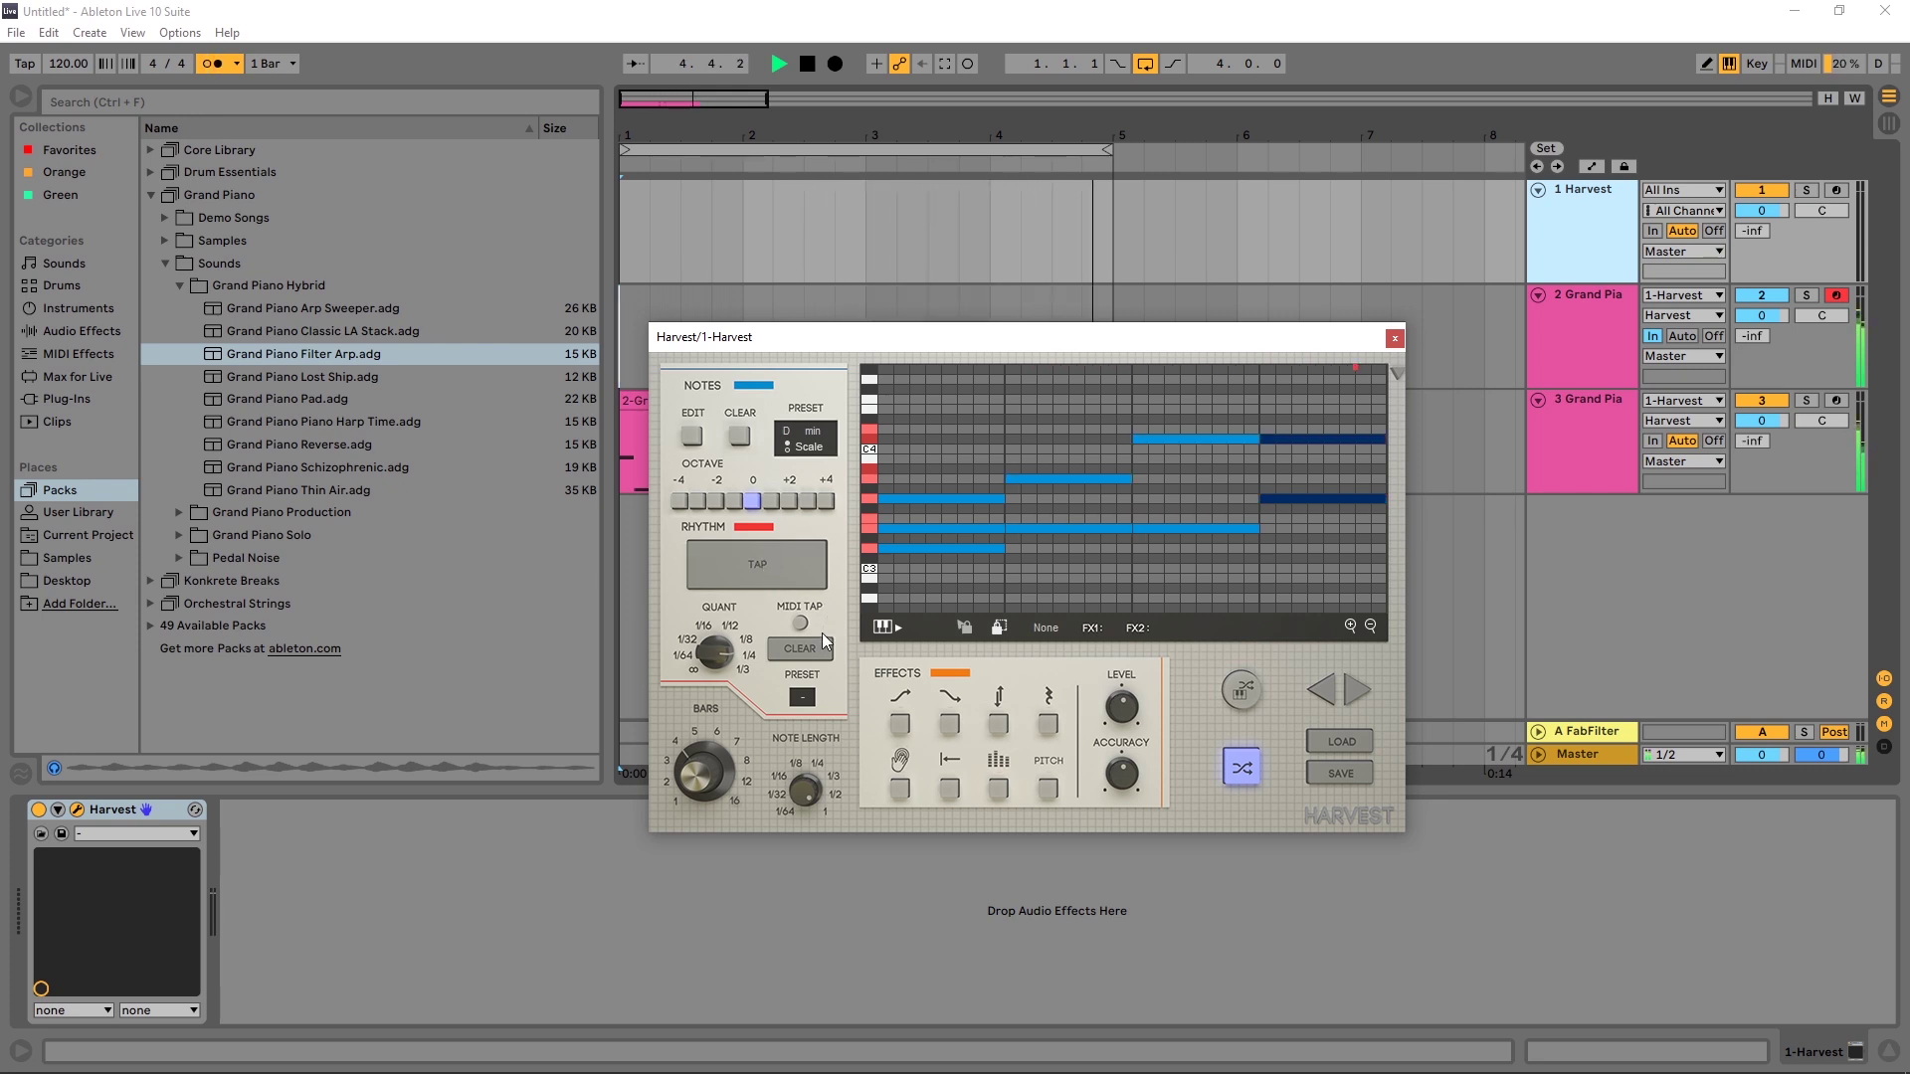
{"action": "key", "text": "space"}
Lock the three notes of the first bar's chord and regenerate the other bars twice
{"action": "scroll", "coordinate": [1089, 563], "scroll_direction": "up", "scroll_amount": 1}
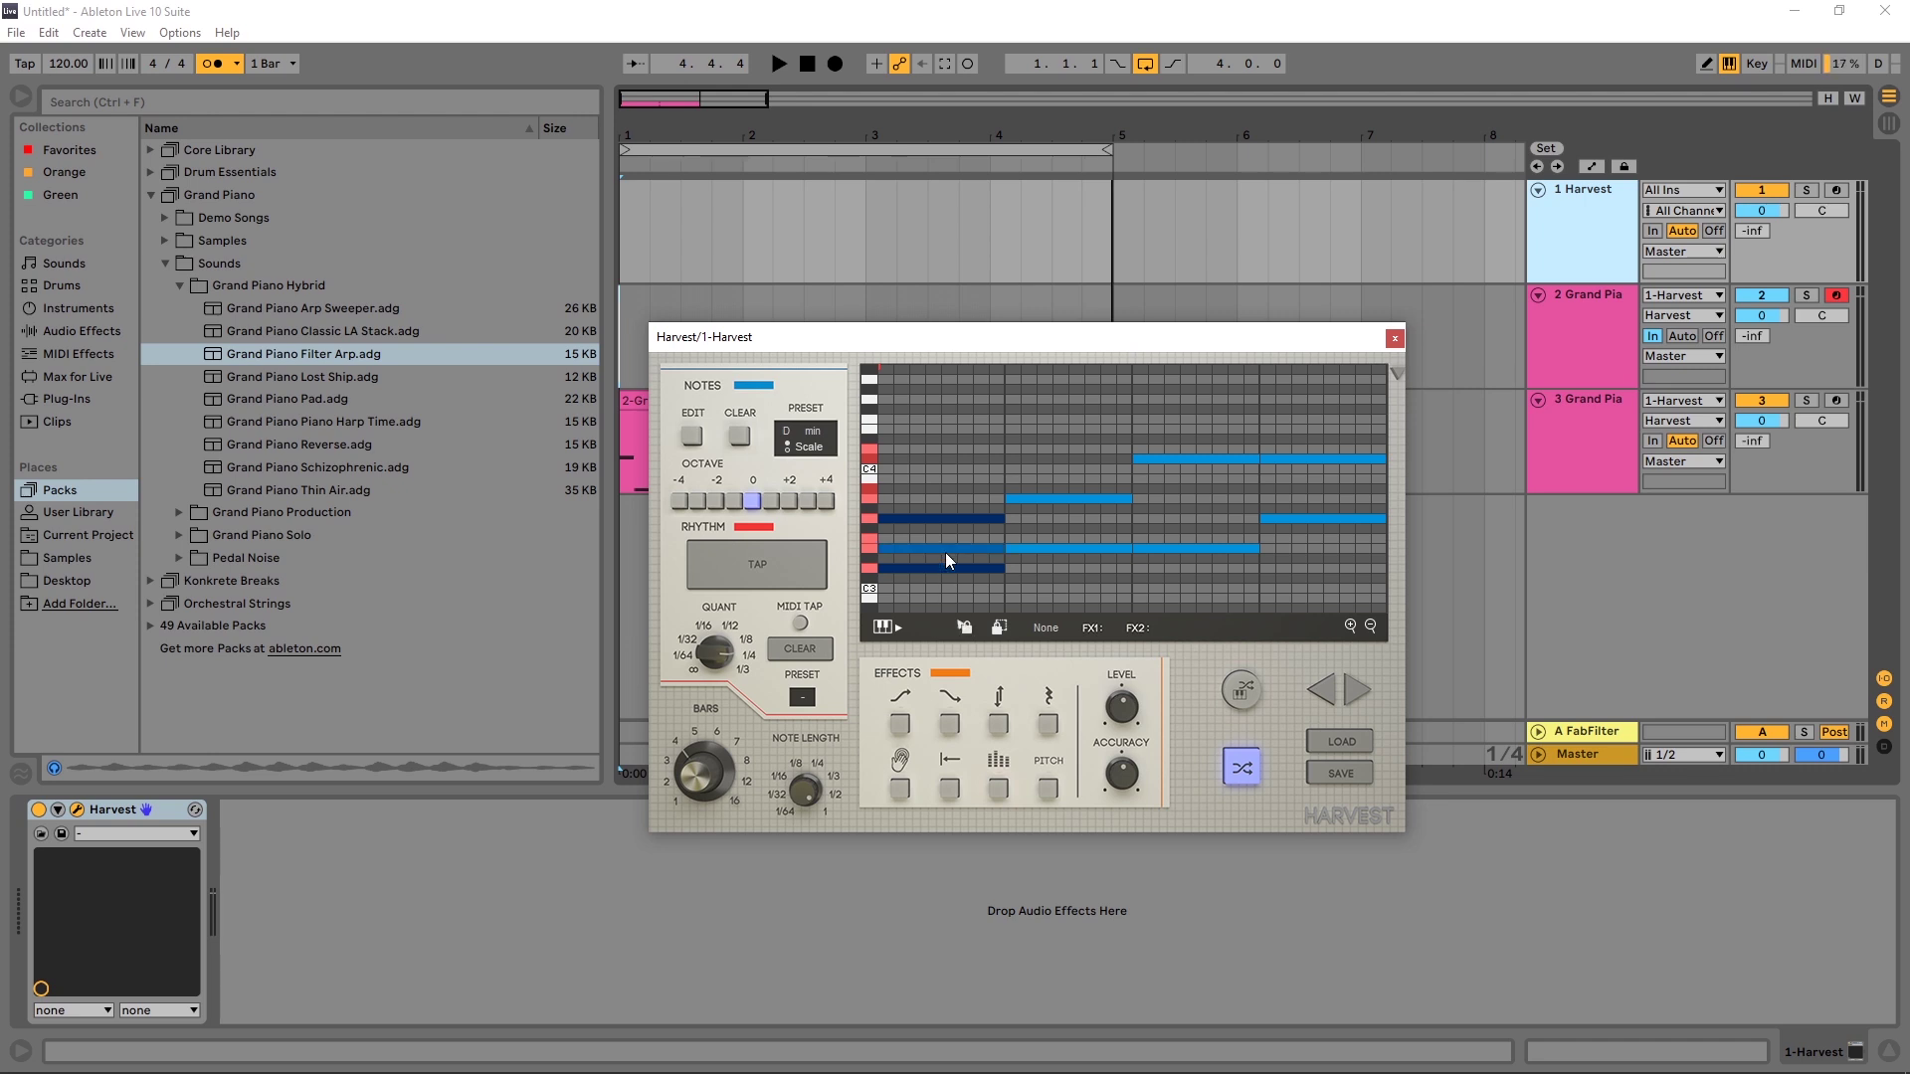
{"action": "left_click_drag", "start_coordinate": [961, 612], "coordinate": [947, 521]}
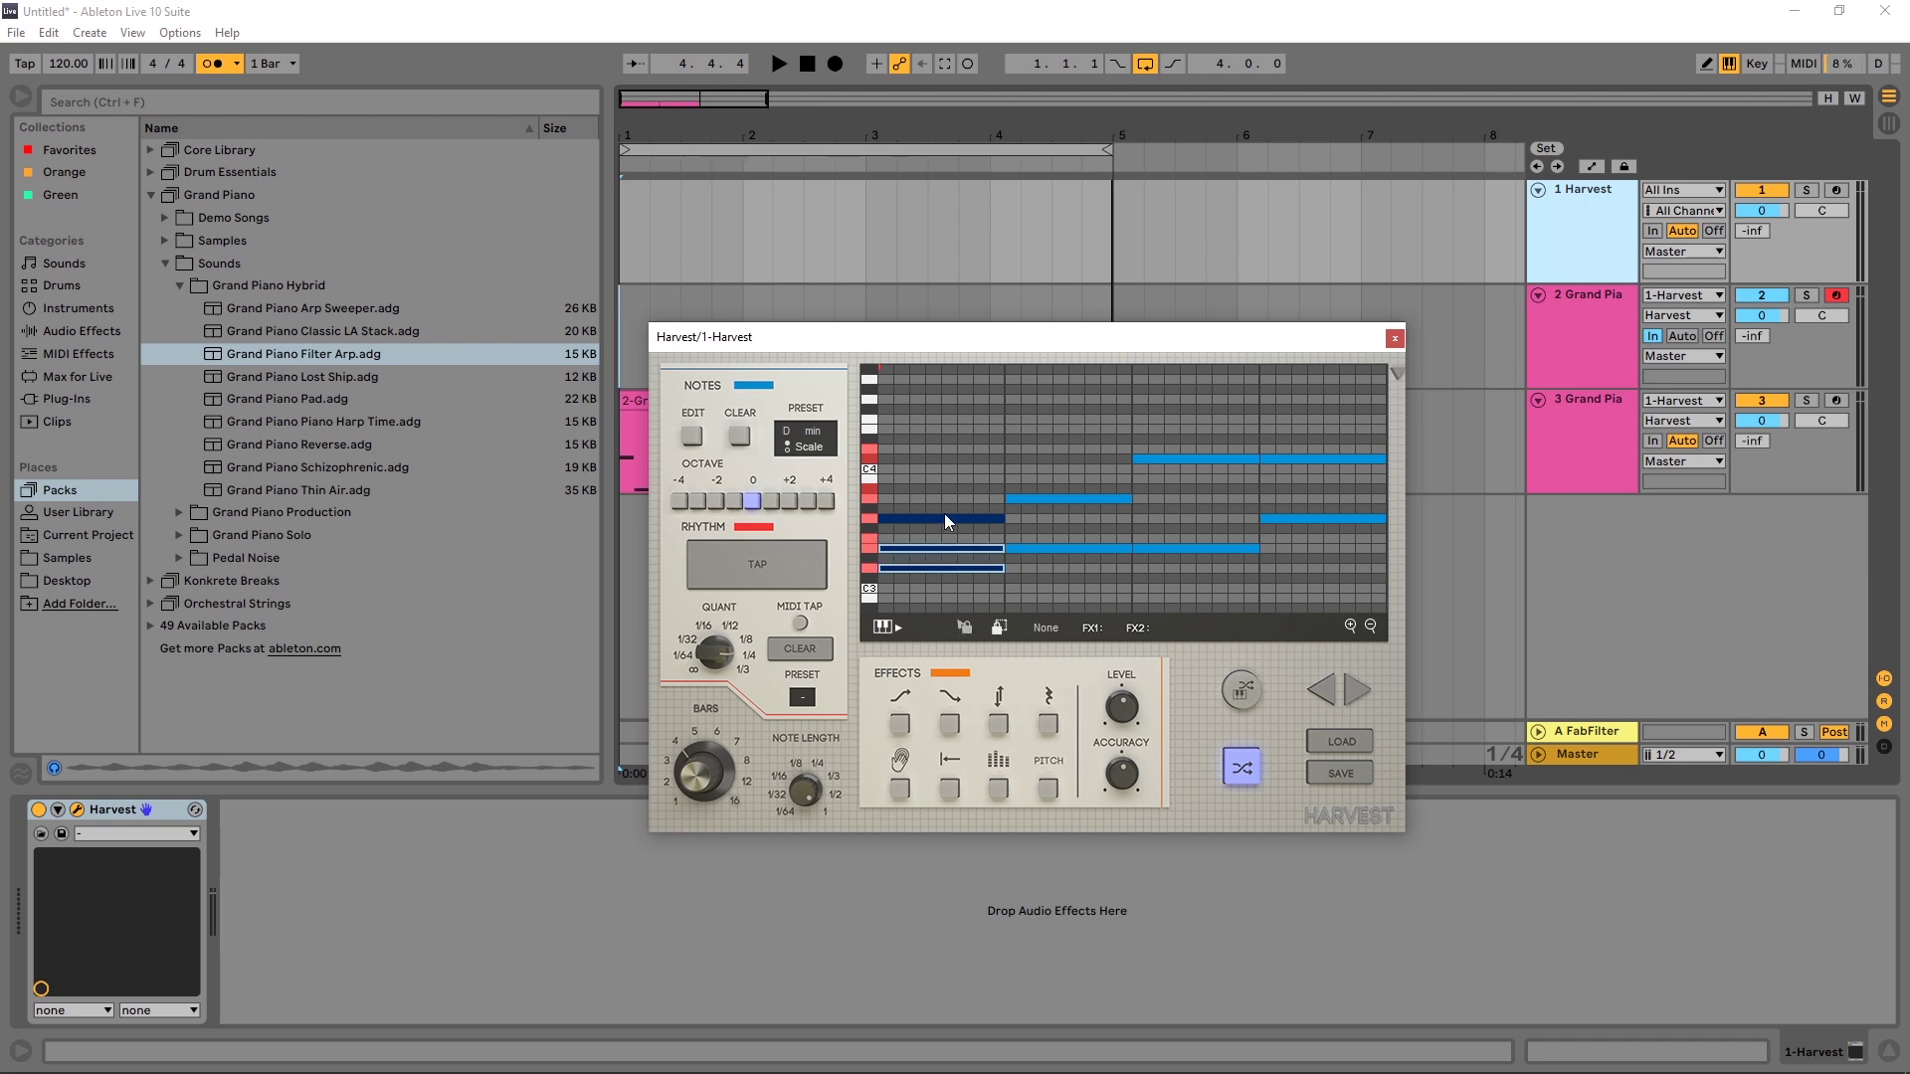
{"action": "left_click", "coordinate": [961, 528]}
{"action": "left_click", "coordinate": [1251, 771]}
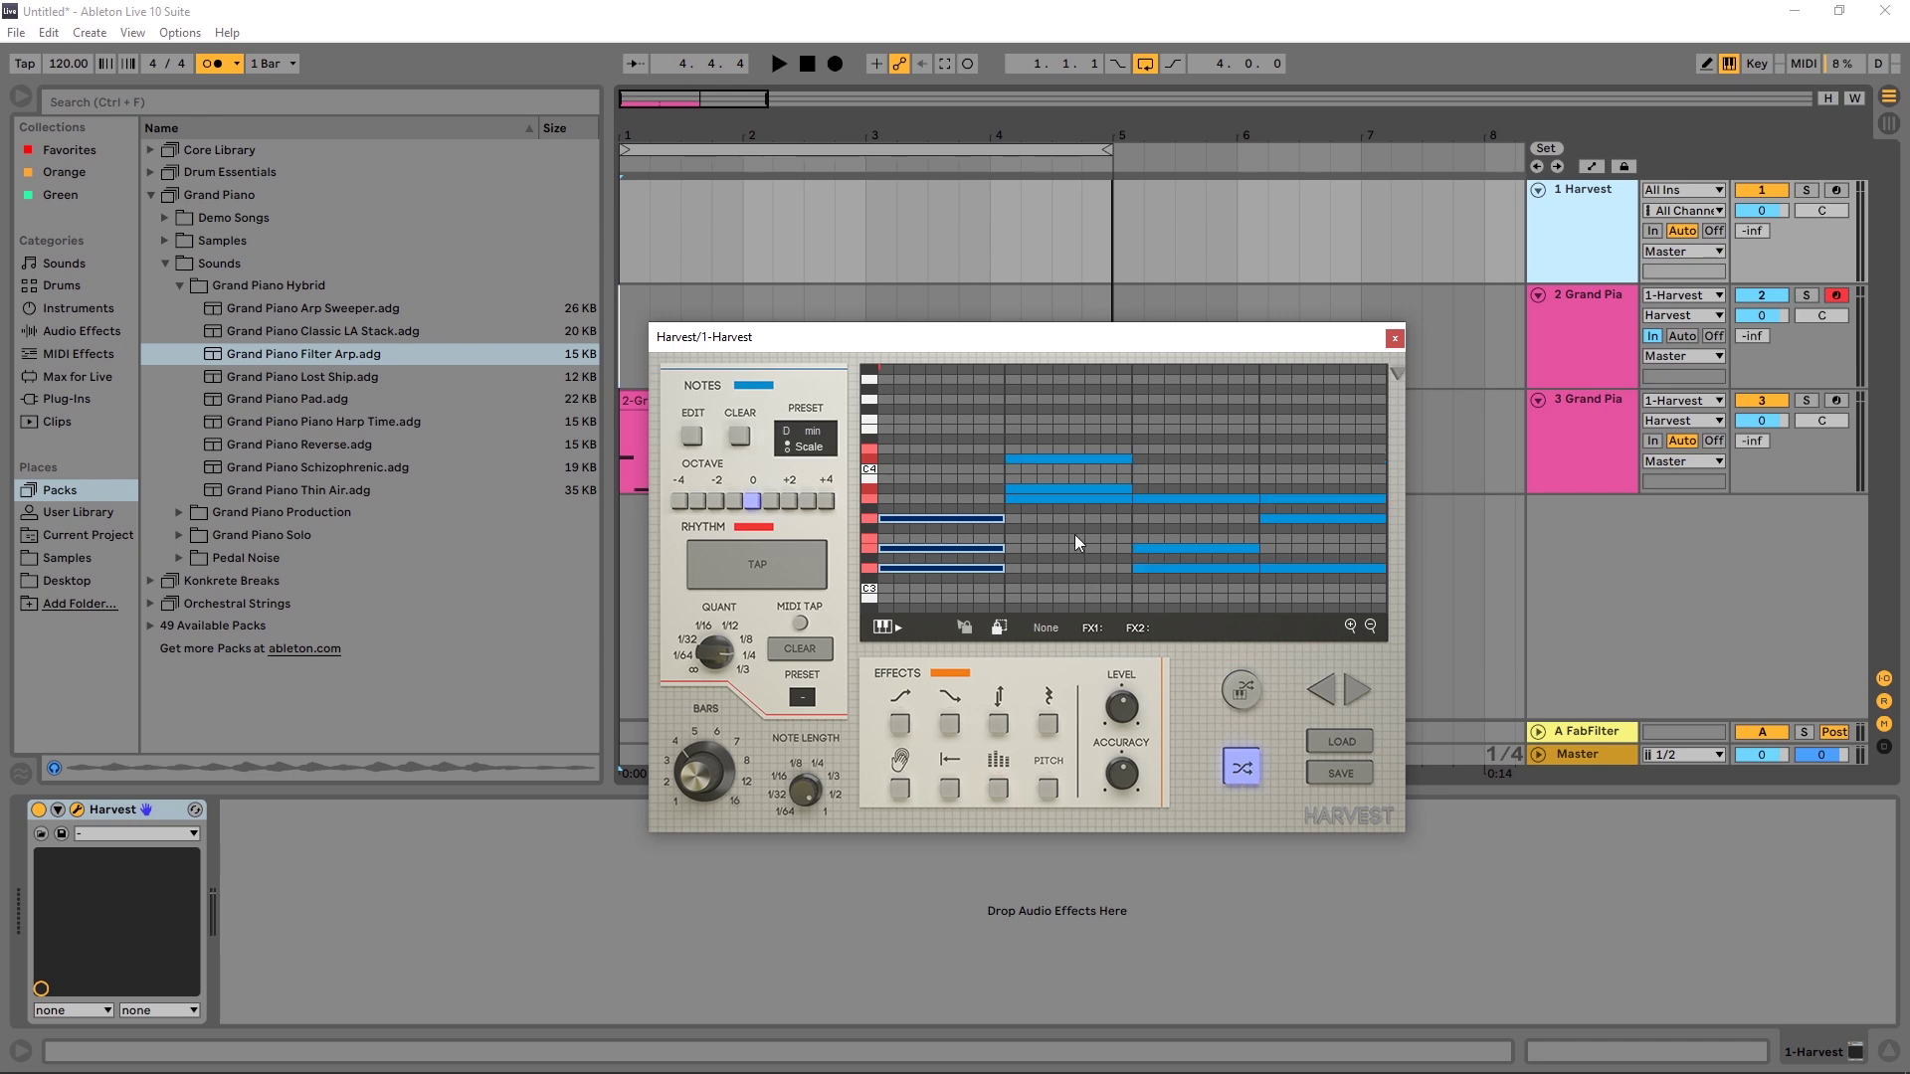
{"action": "left_click", "coordinate": [1244, 771]}
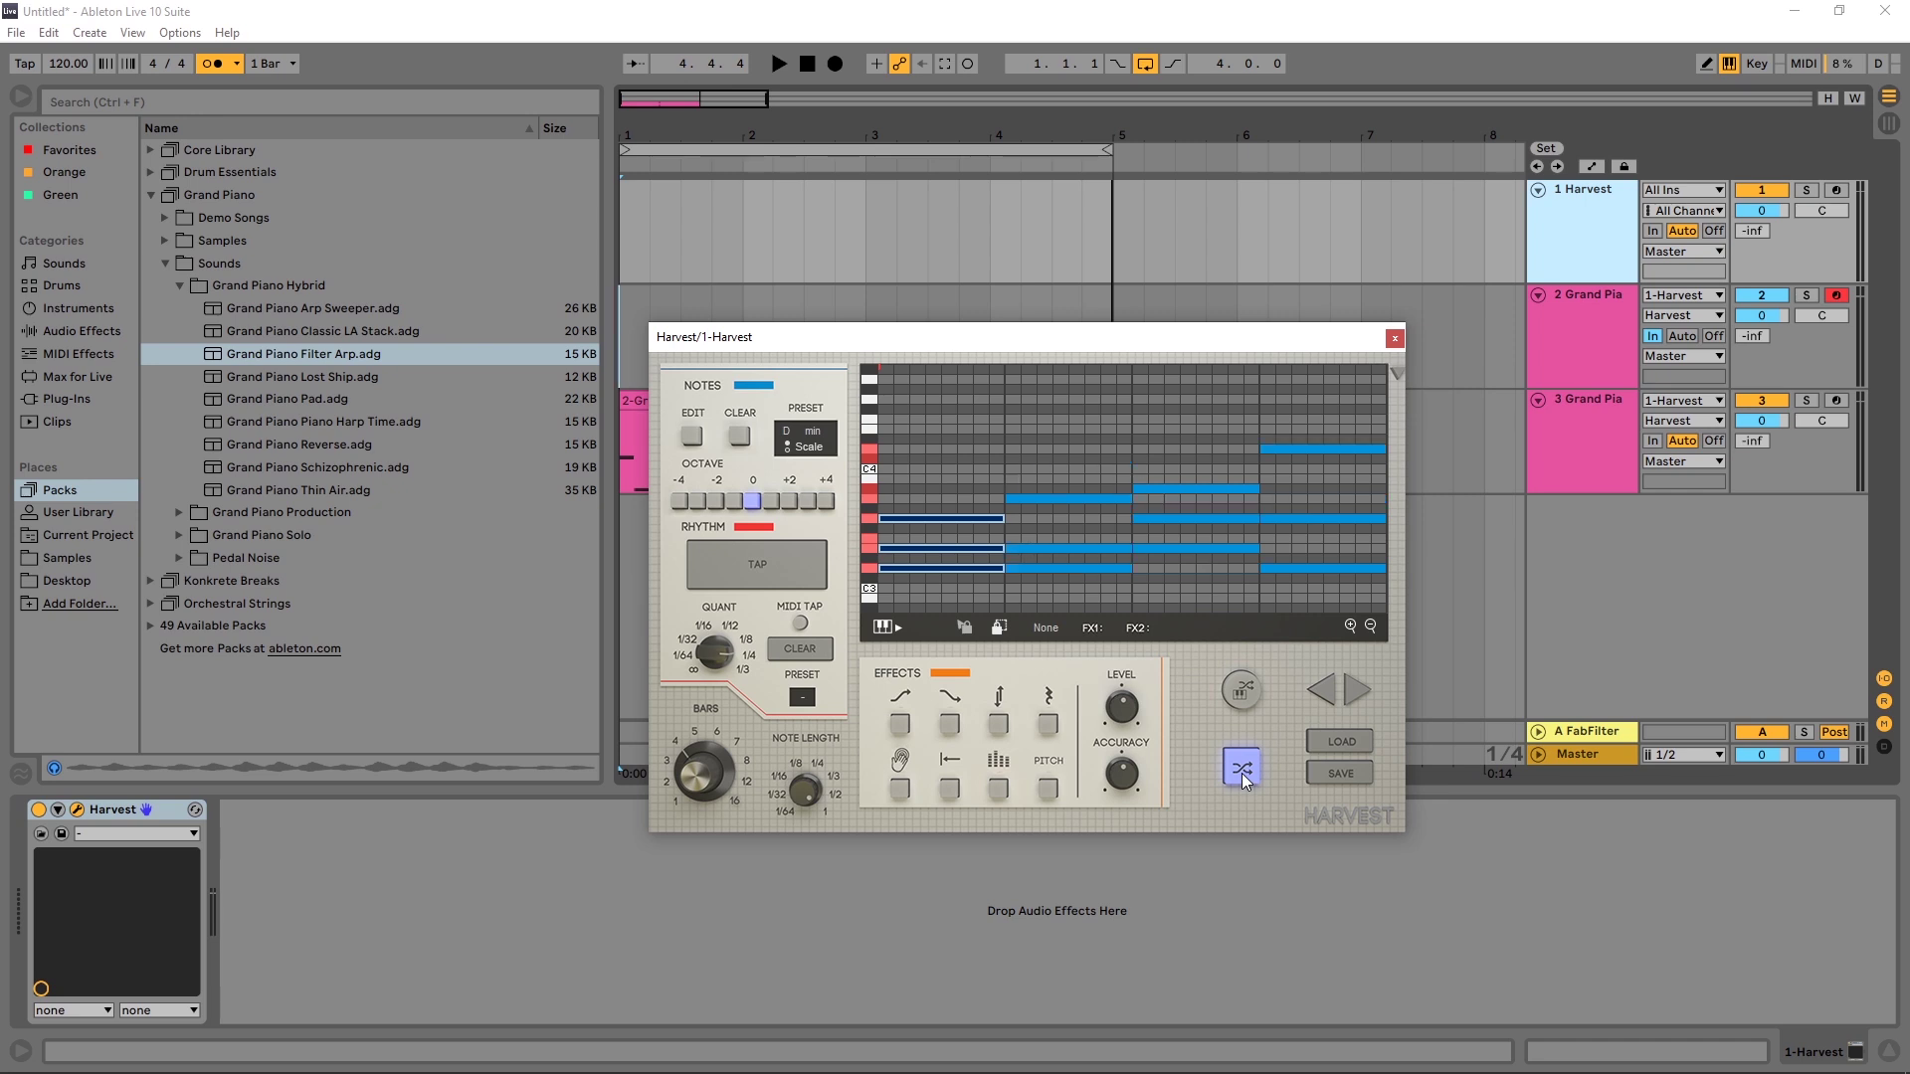
Lock all three notes of the chords in the second and third bars
{"action": "left_click", "coordinate": [1094, 568]}
{"action": "left_click", "coordinate": [1094, 549]}
{"action": "left_click", "coordinate": [1086, 498]}
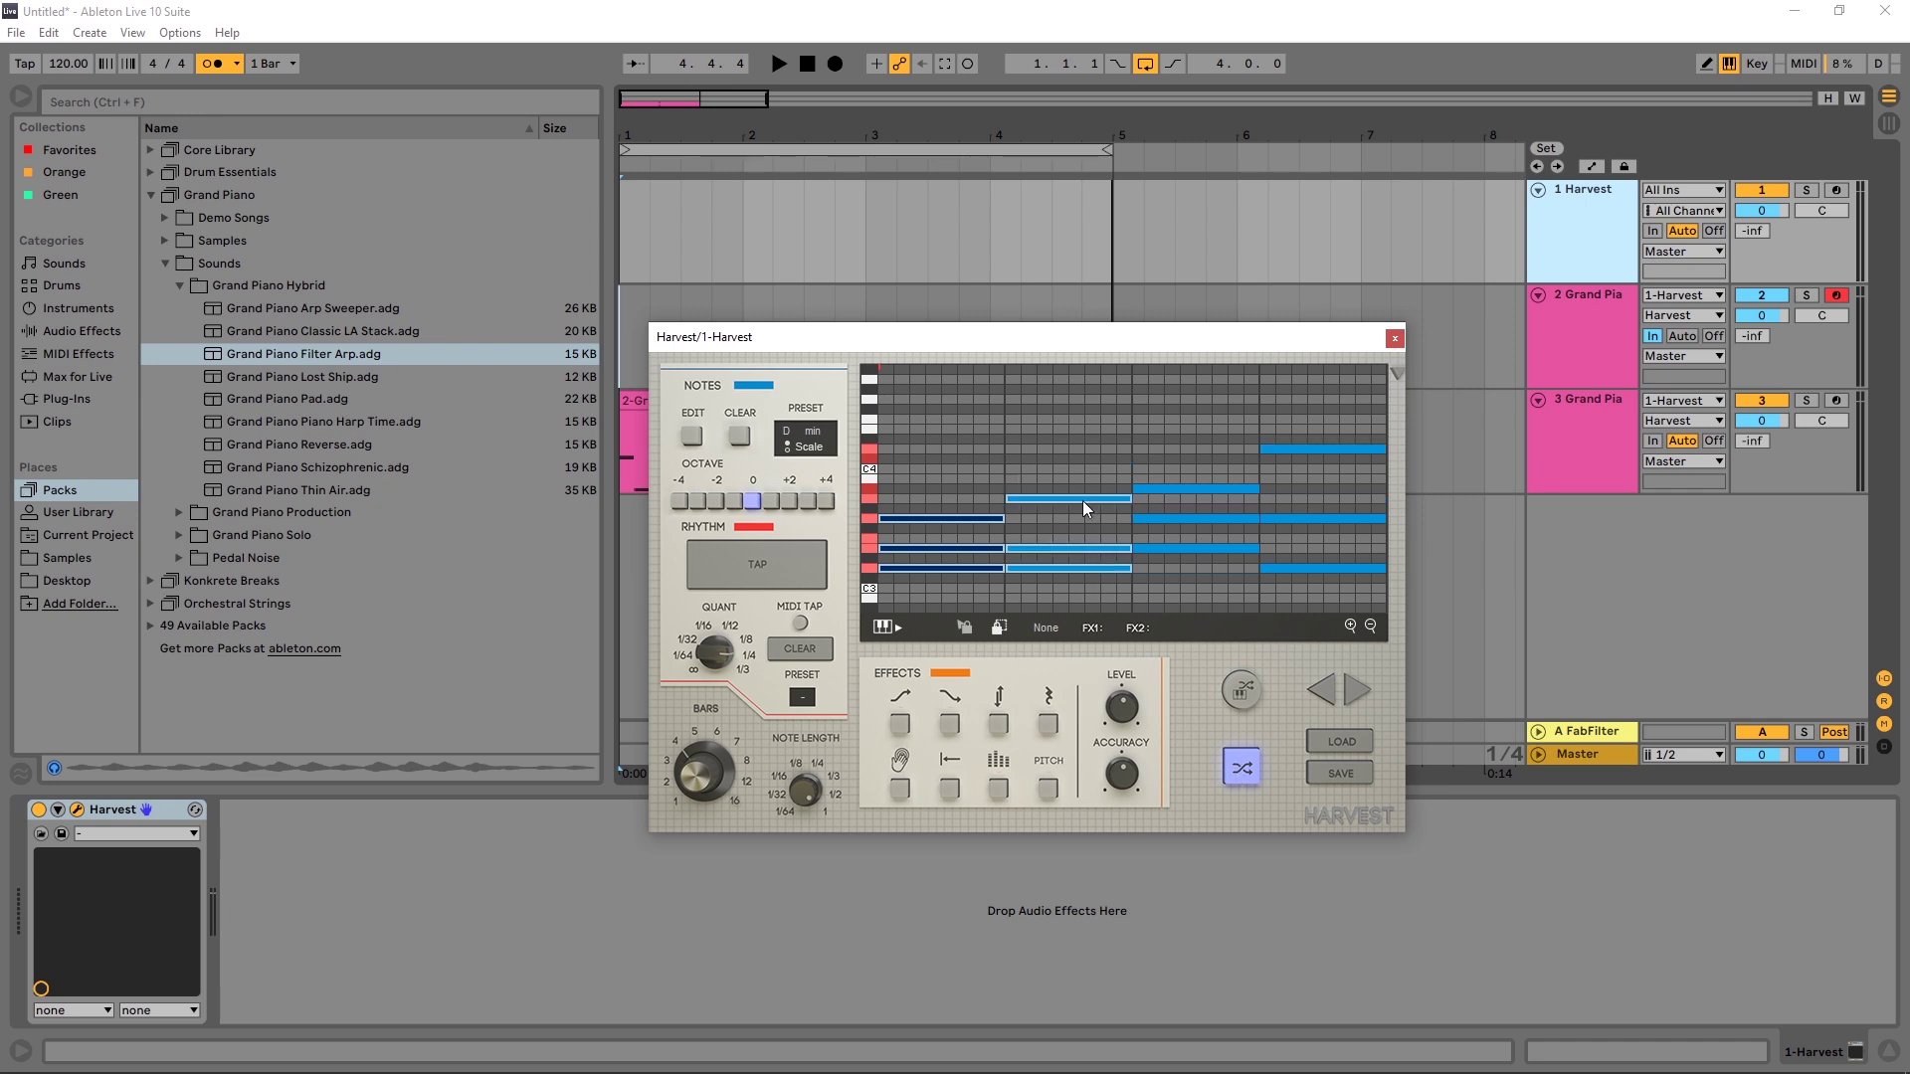
{"action": "left_click", "coordinate": [1174, 548]}
{"action": "left_click", "coordinate": [1174, 518]}
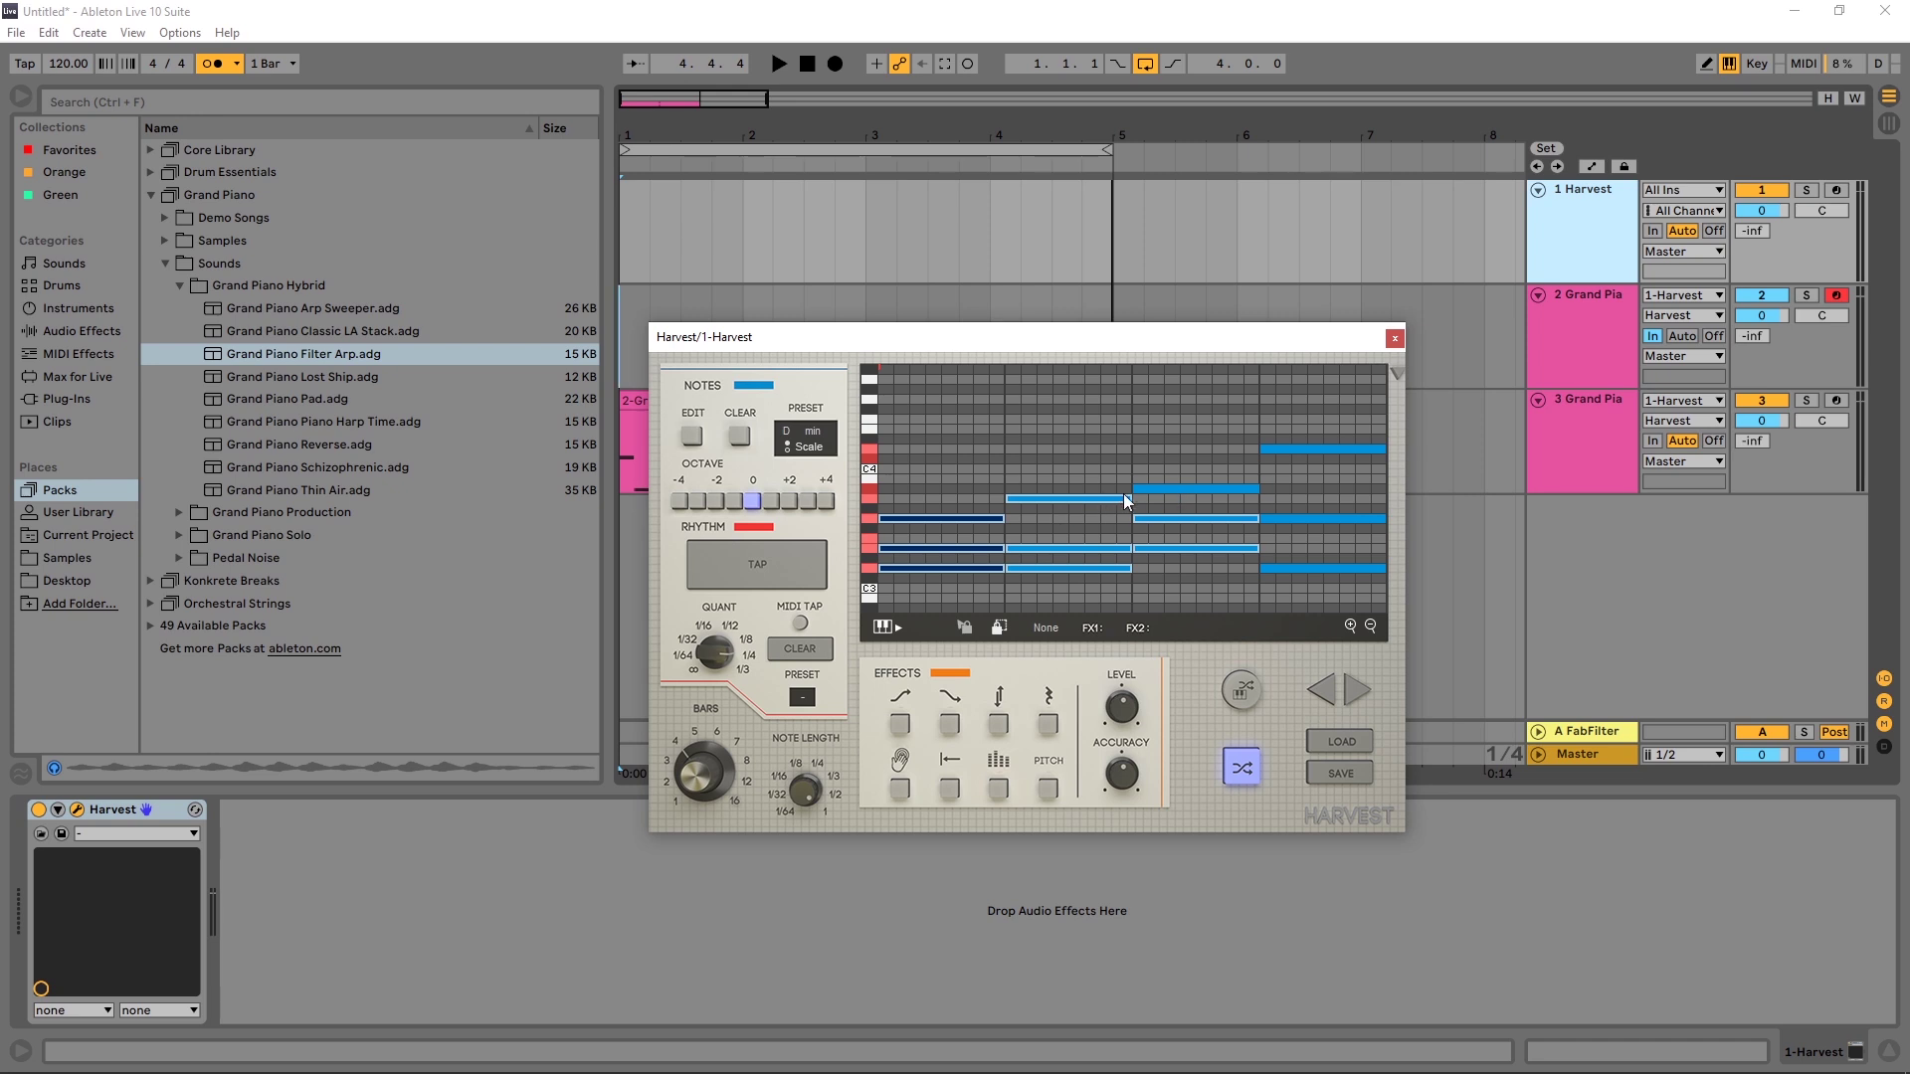
{"action": "left_click", "coordinate": [1159, 489]}
Lock the two lower notes of the fourth bar's chord, regenerate its remaining note and audition the progression
{"action": "key", "text": "space"}
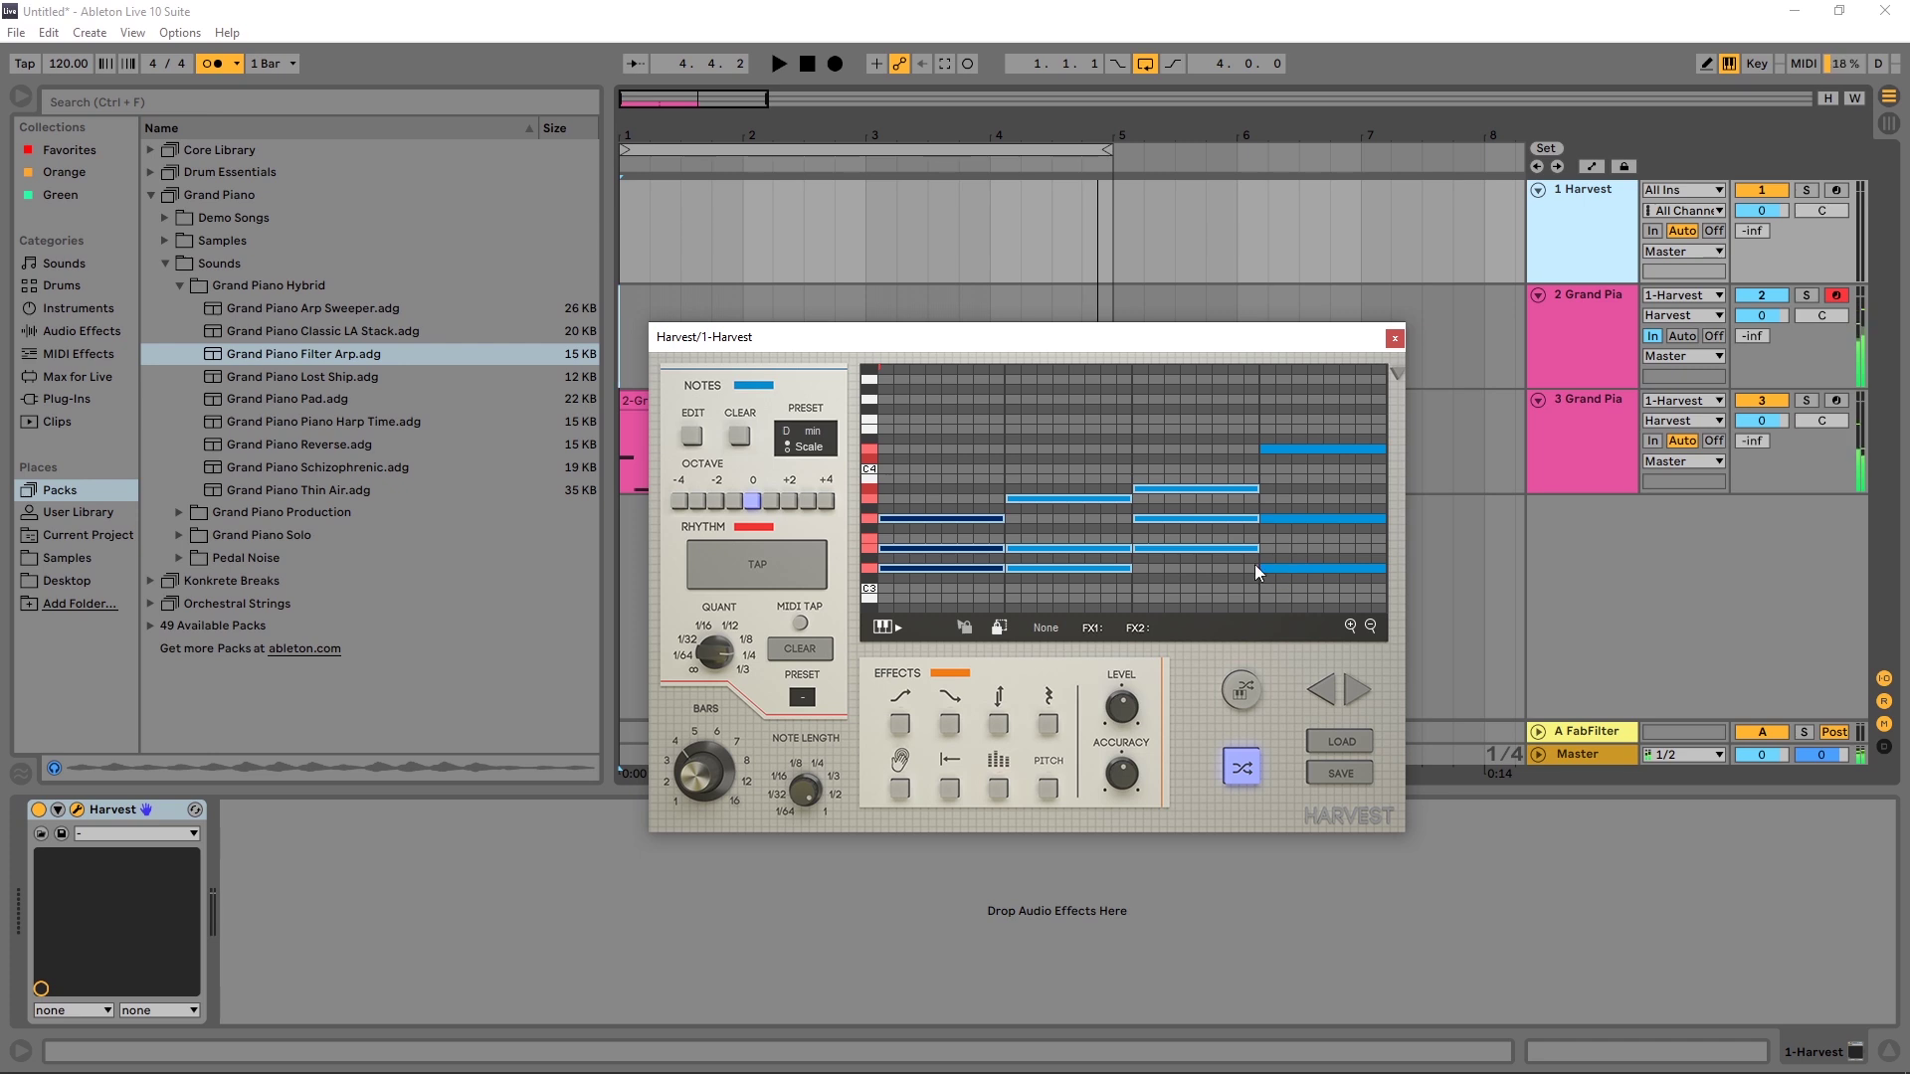
{"action": "left_click", "coordinate": [1289, 570]}
{"action": "left_click", "coordinate": [1285, 518]}
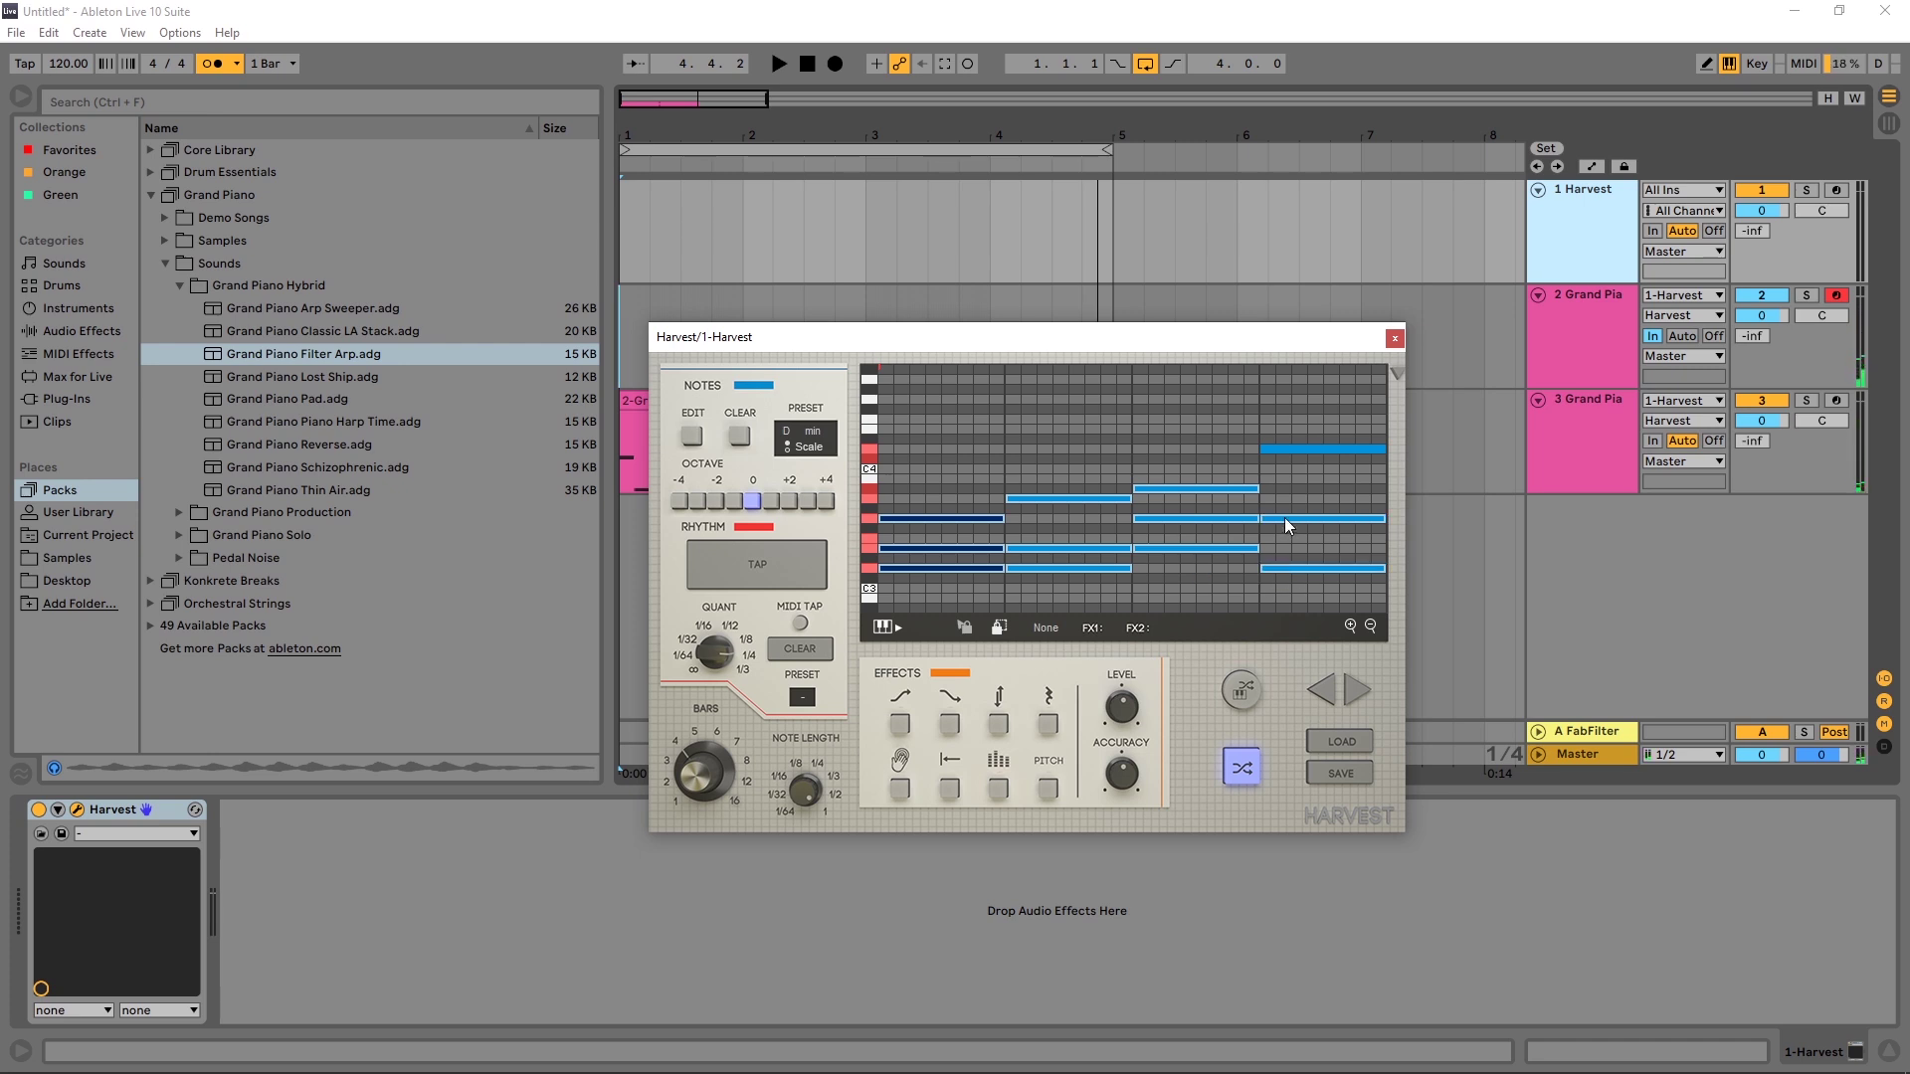
{"action": "left_click", "coordinate": [1248, 764]}
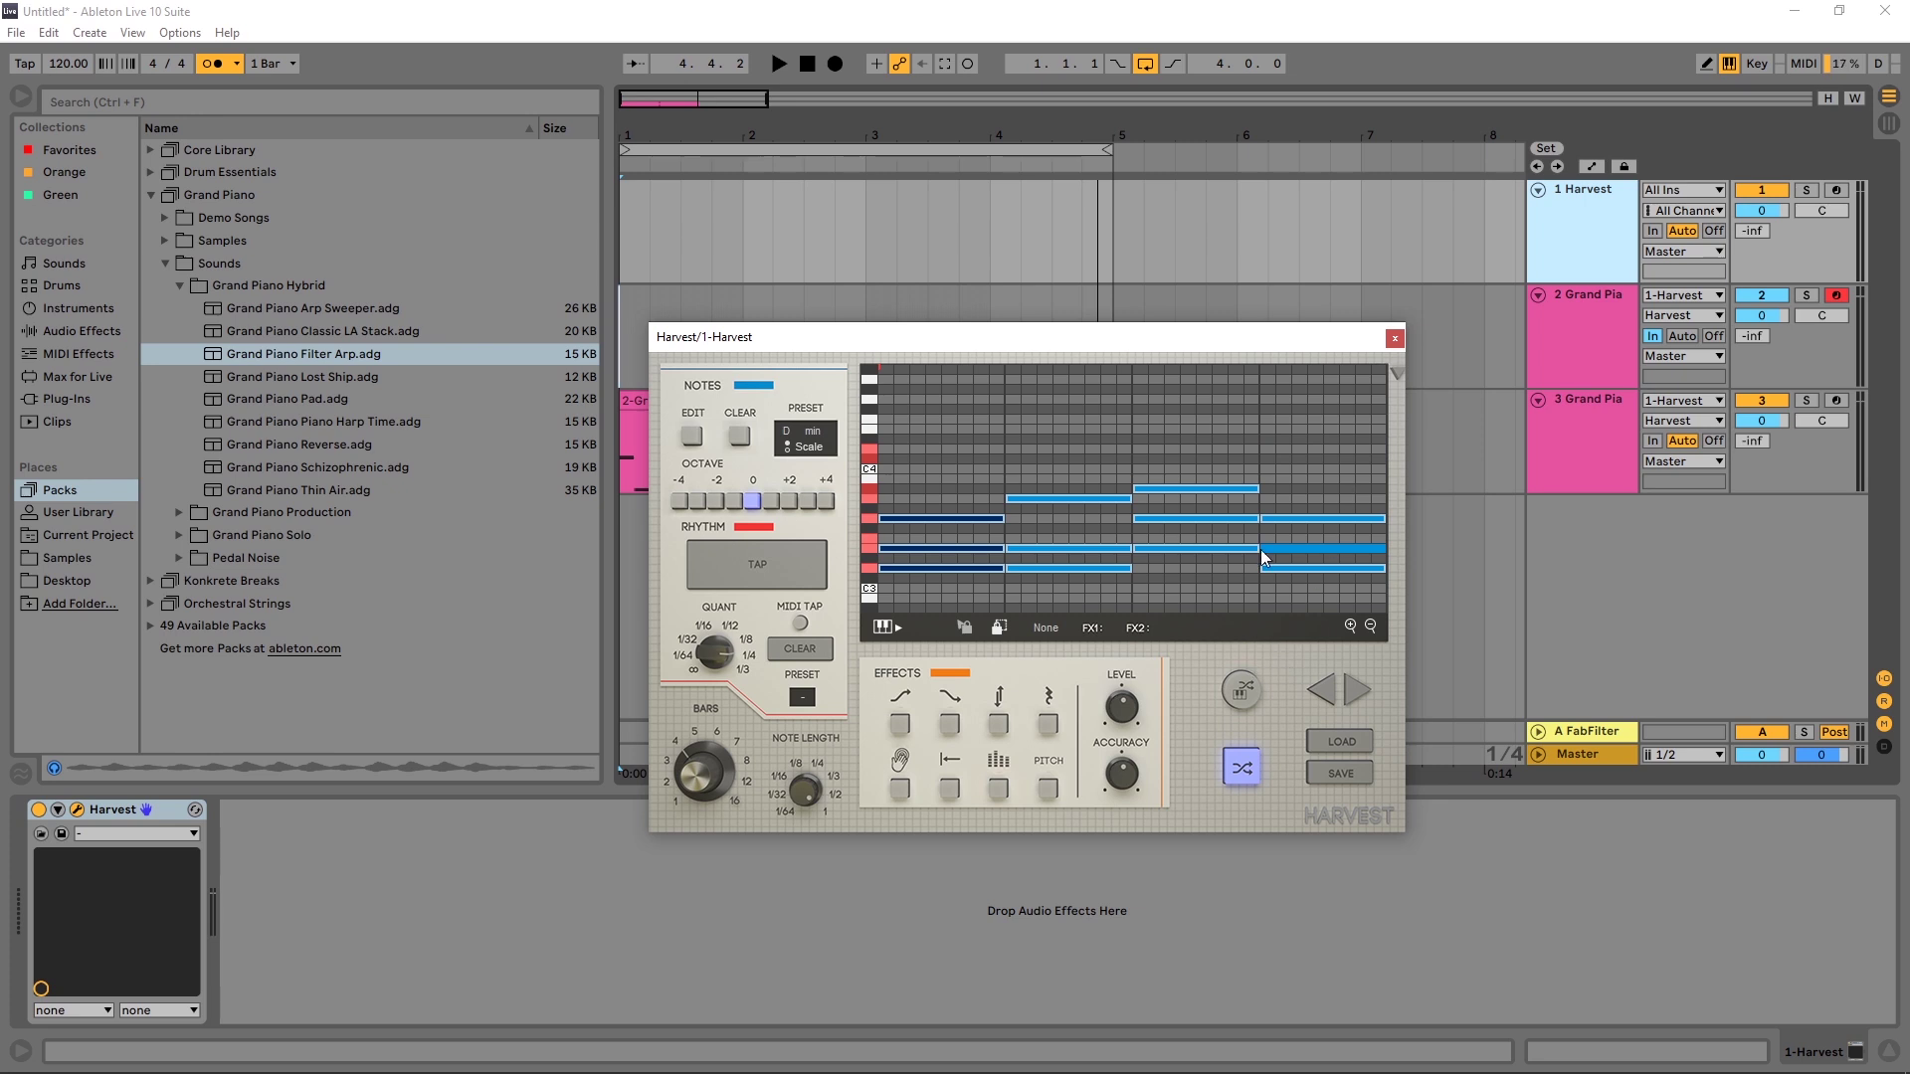
{"action": "key", "text": "space"}
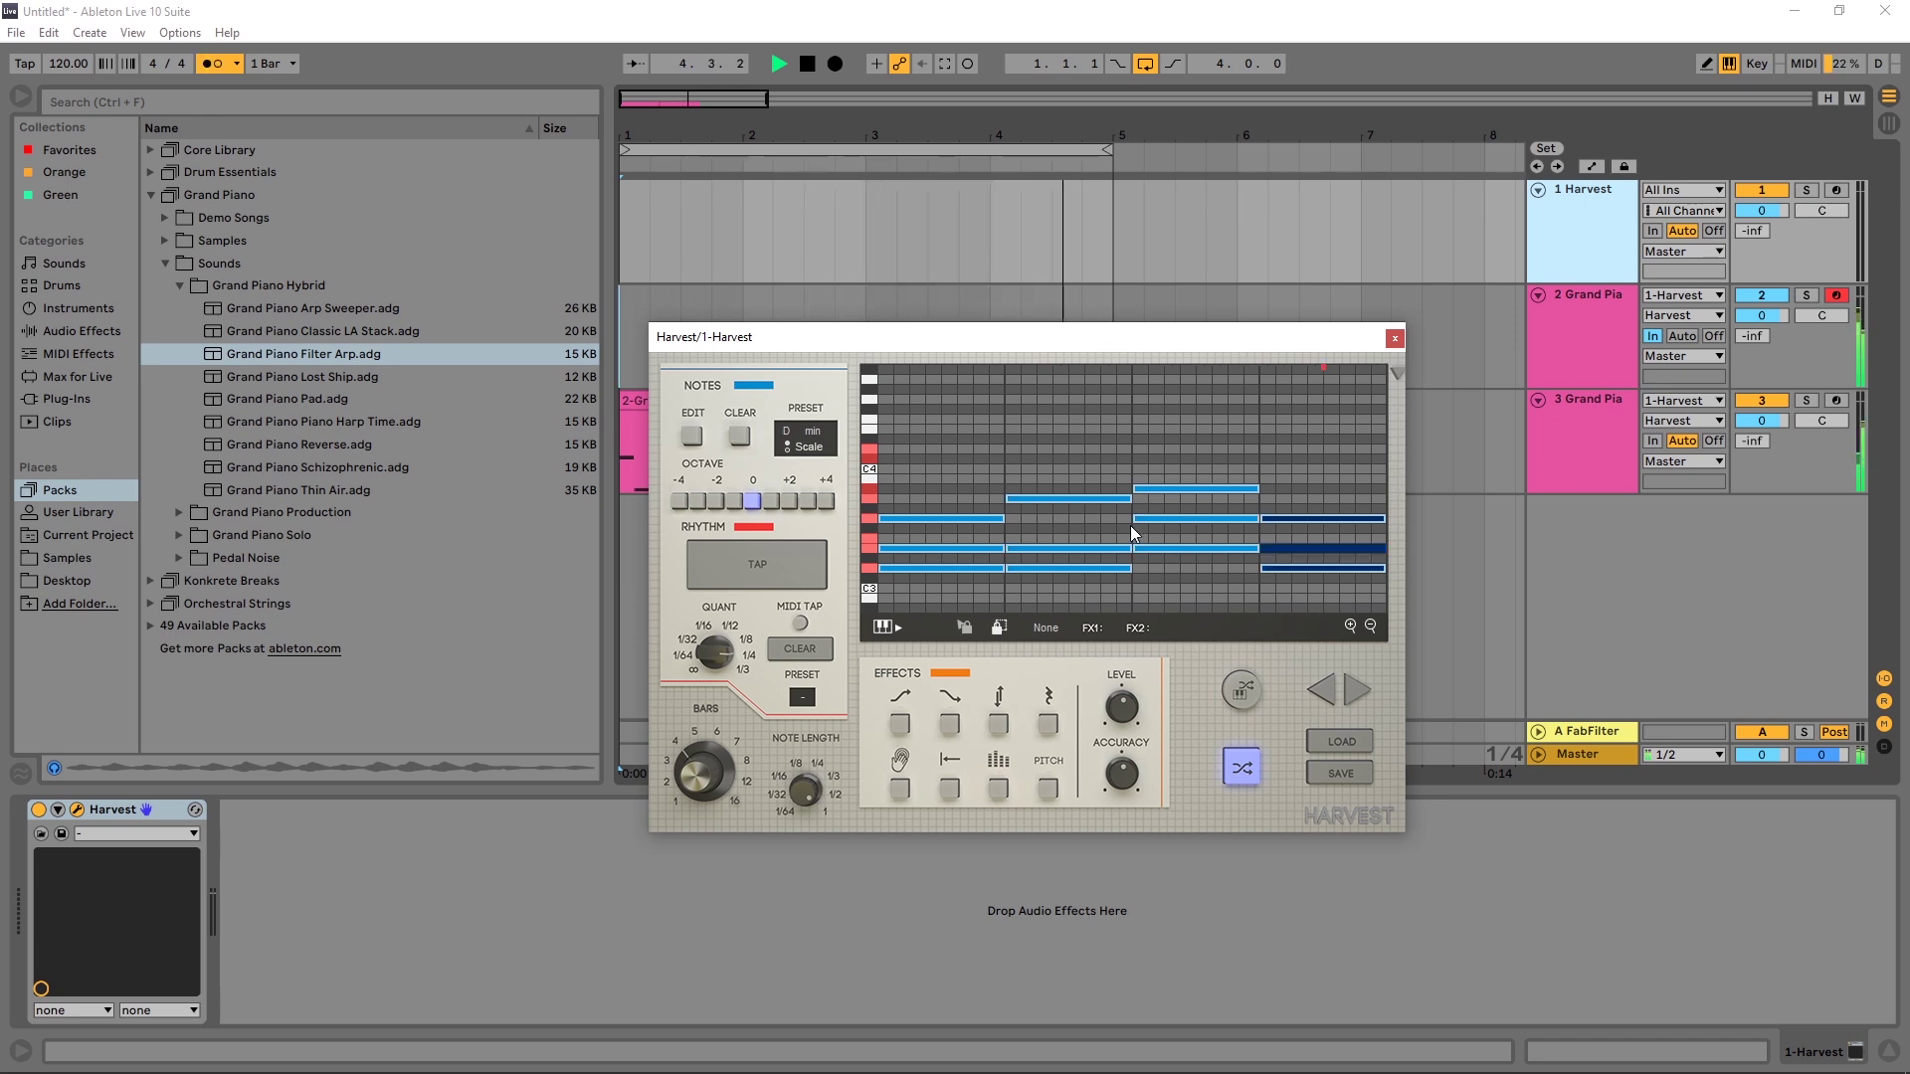
{"action": "key", "text": "space"}
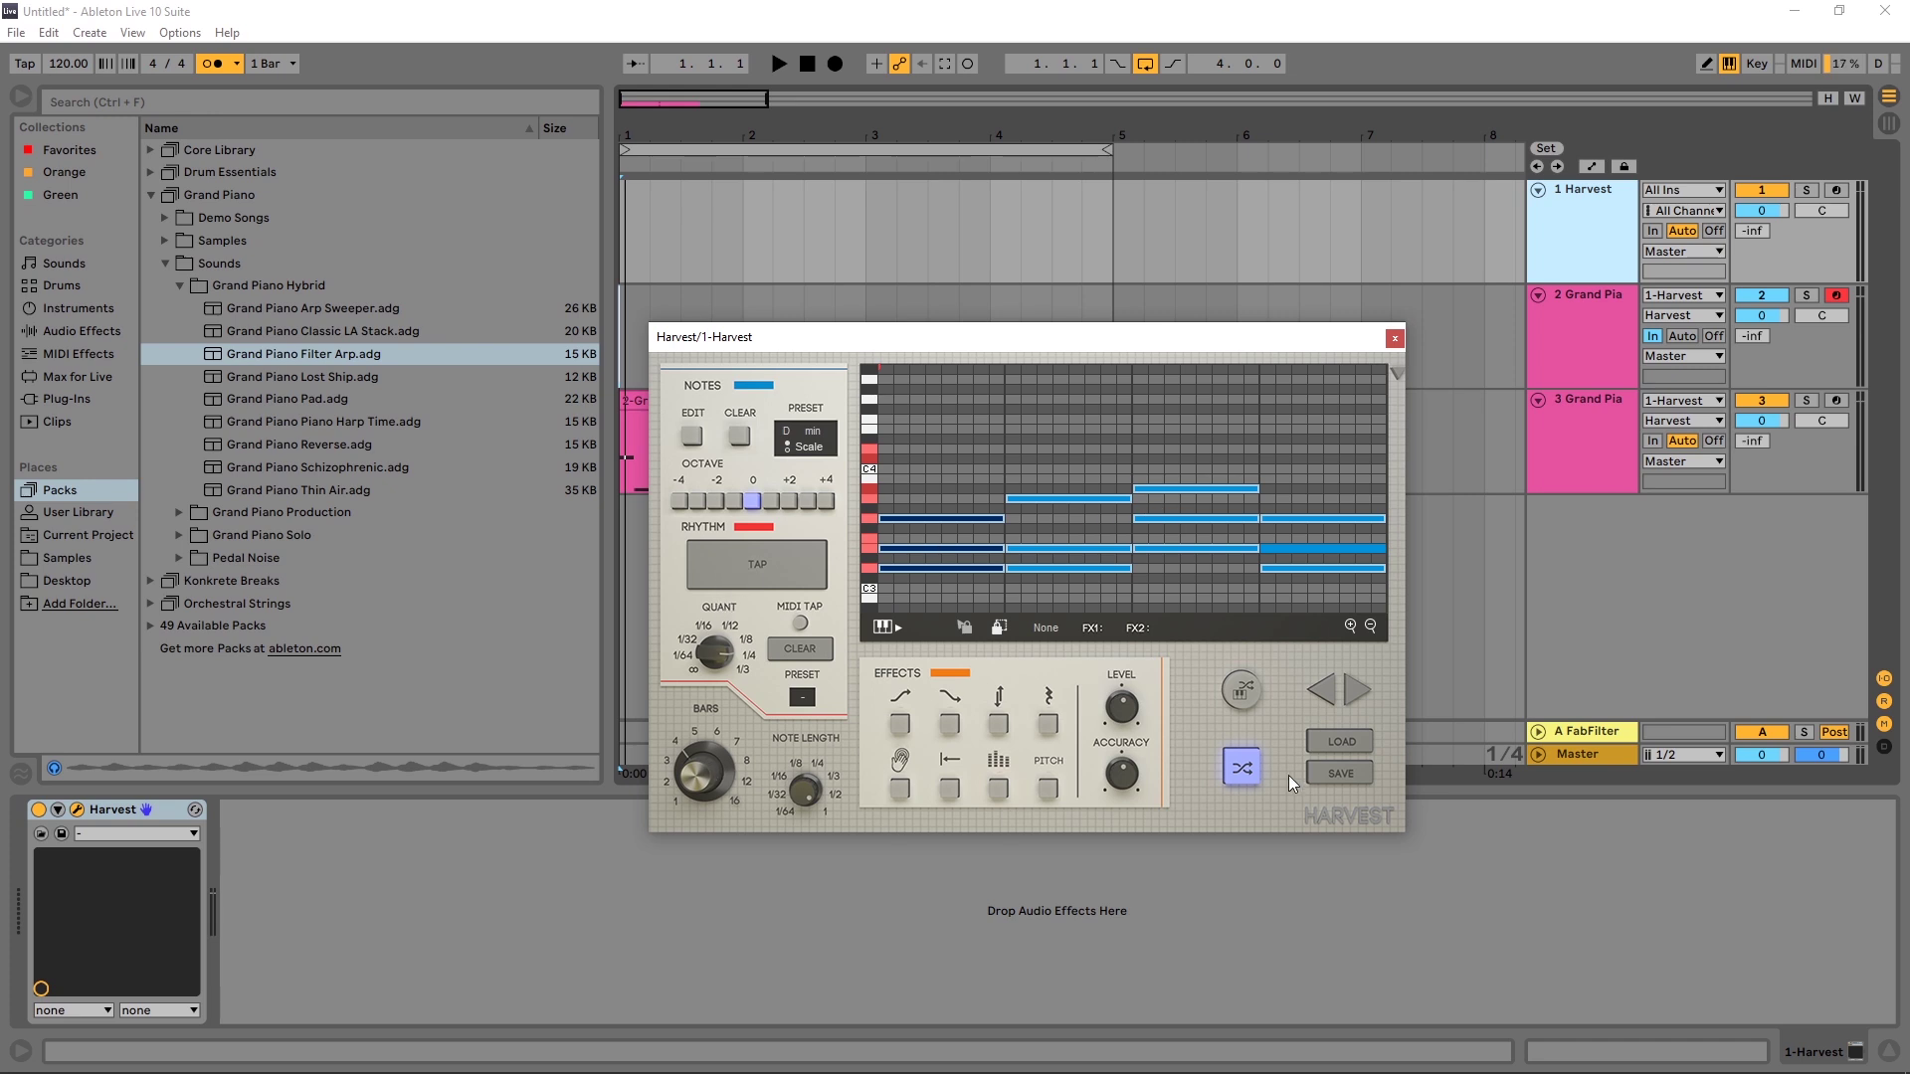
Enable Harvest's Up effect and tap a rhythm of one sustained note per bar during playback
{"action": "left_click", "coordinate": [902, 723]}
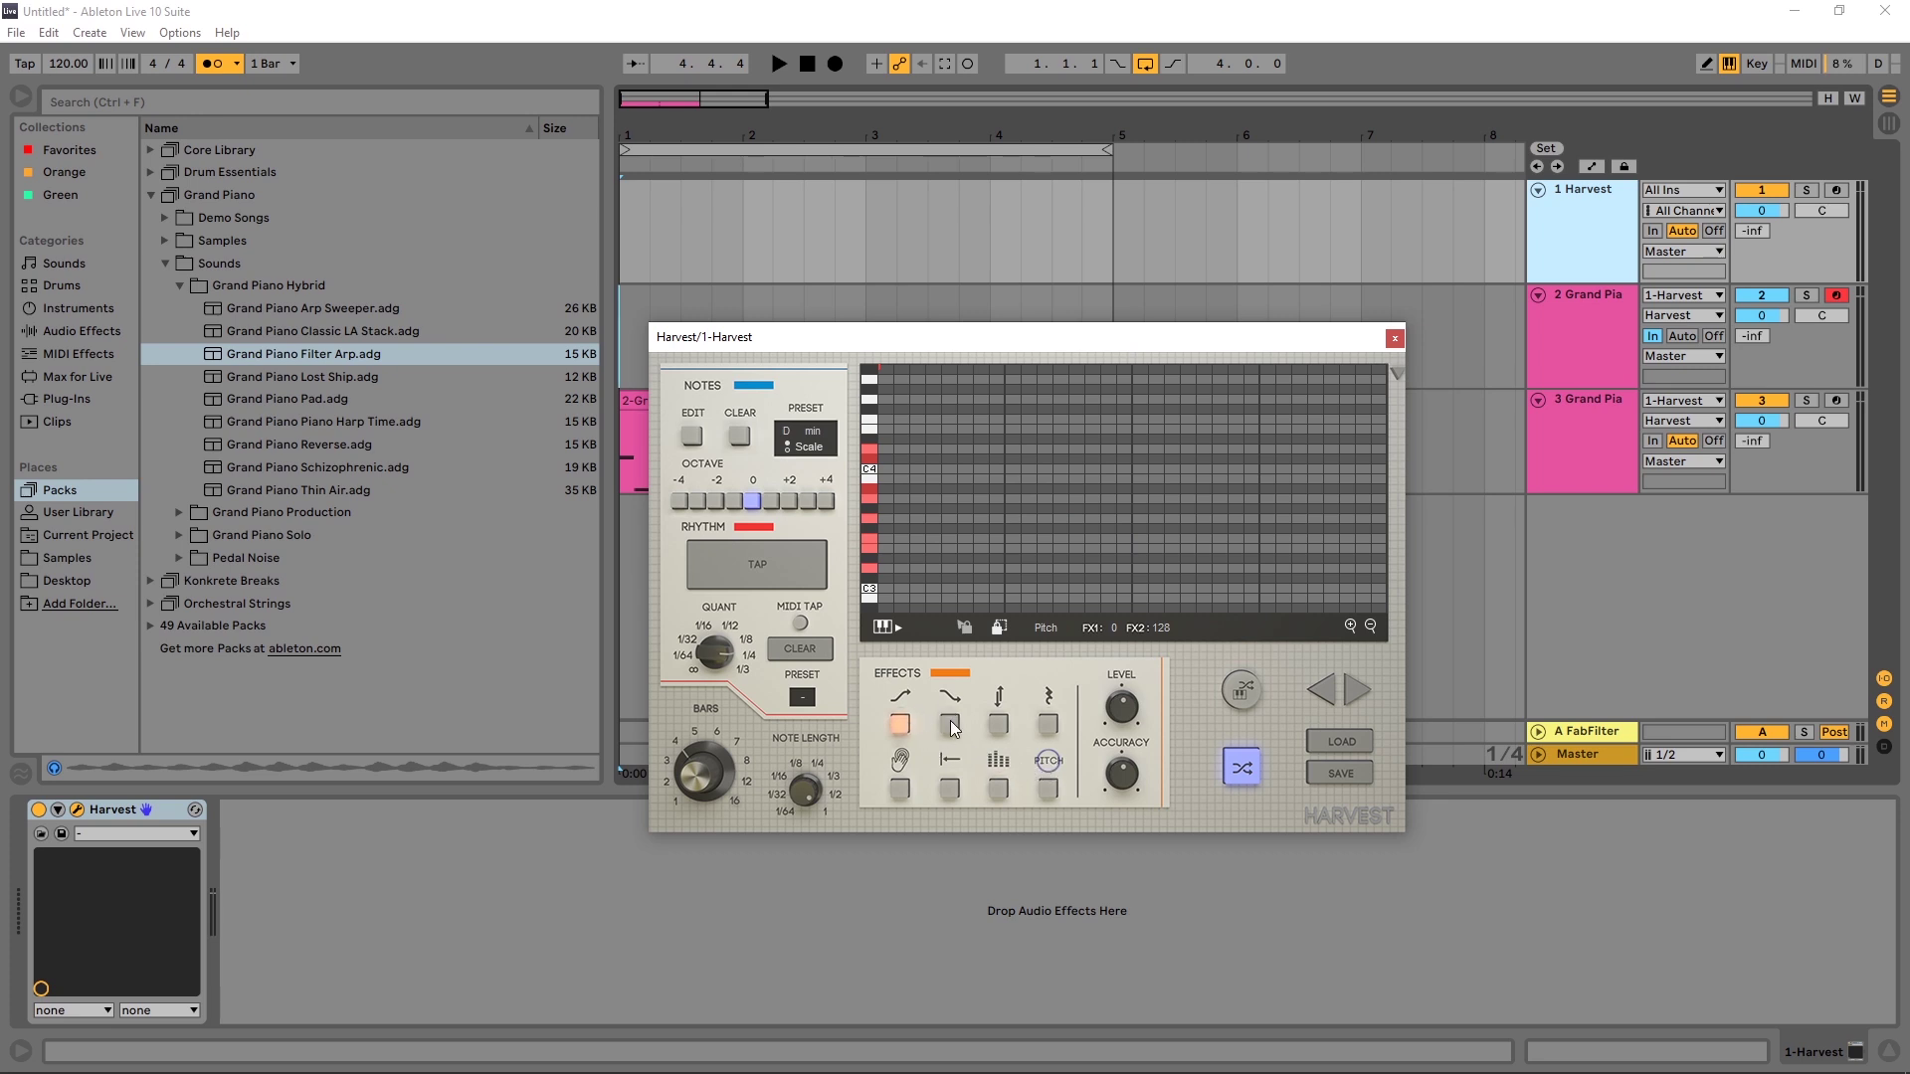
{"action": "left_click", "coordinate": [895, 730]}
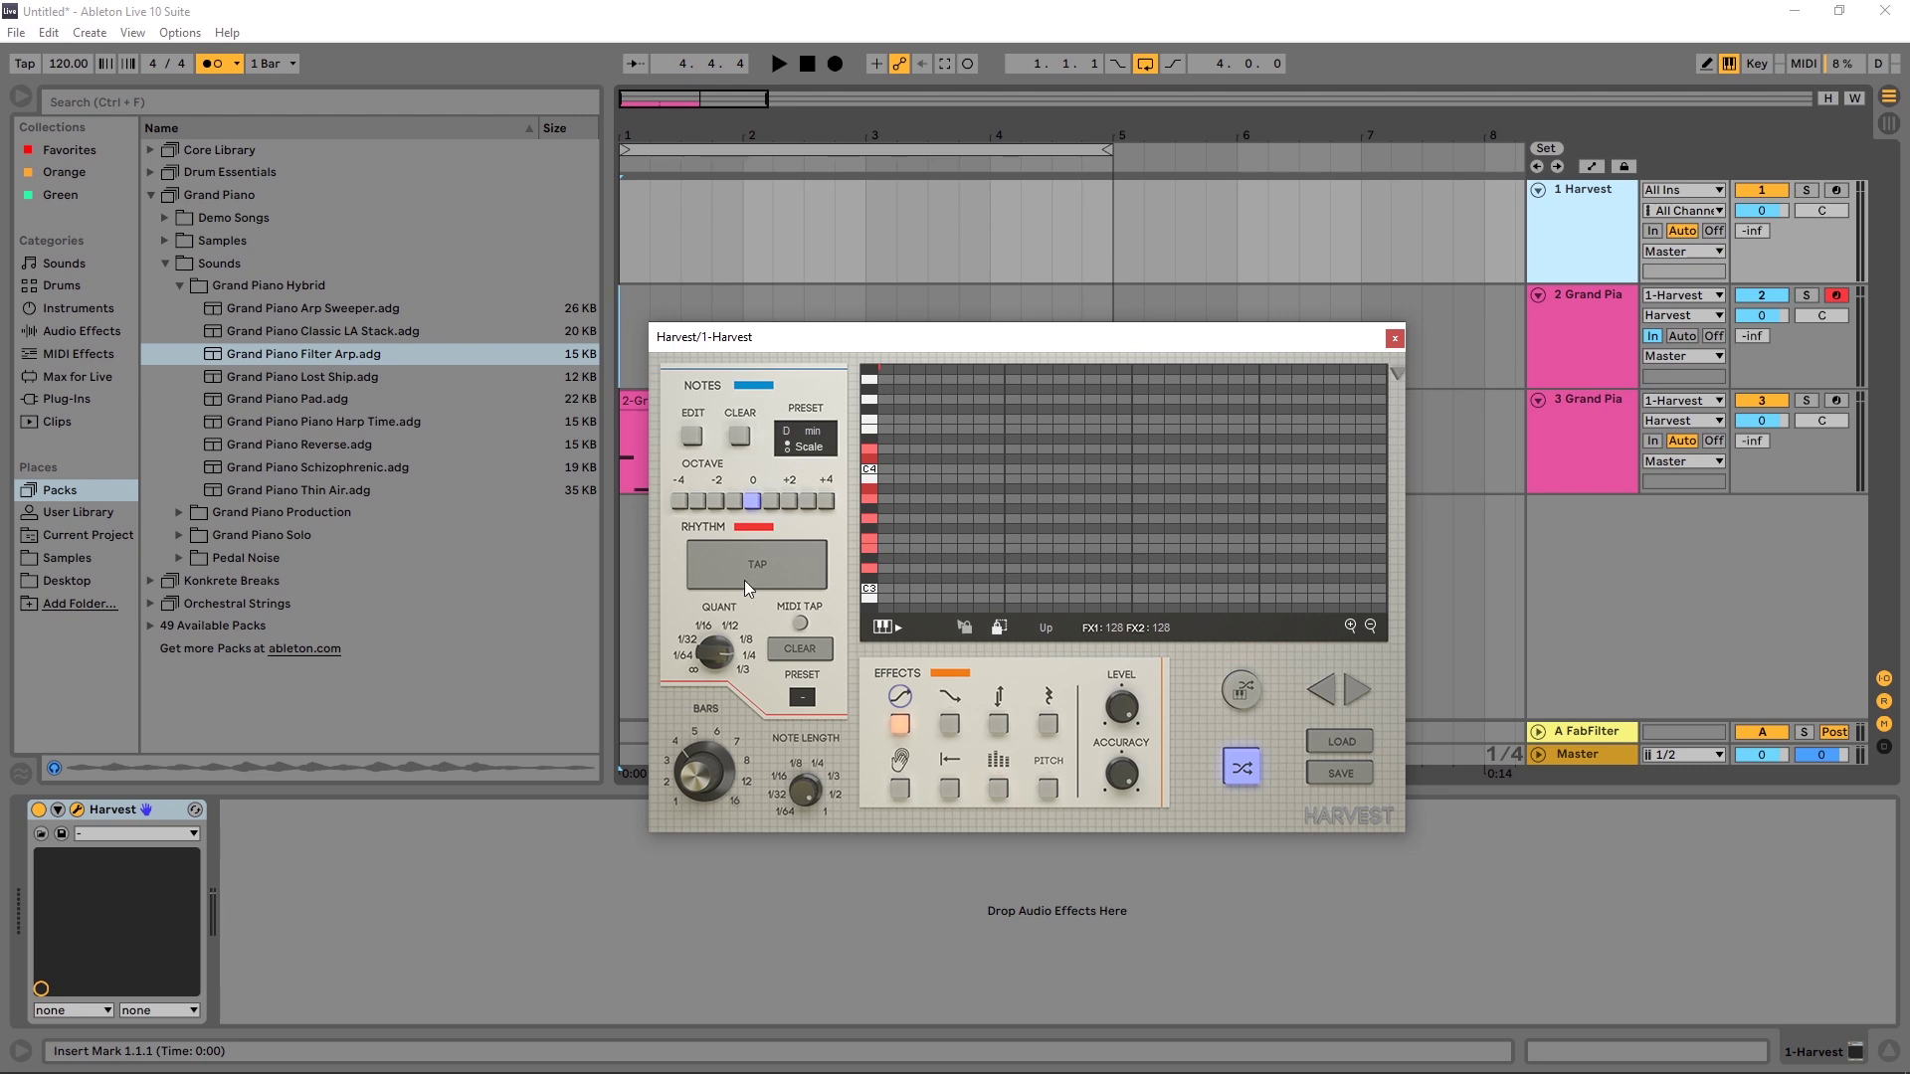
{"action": "key", "text": "space"}
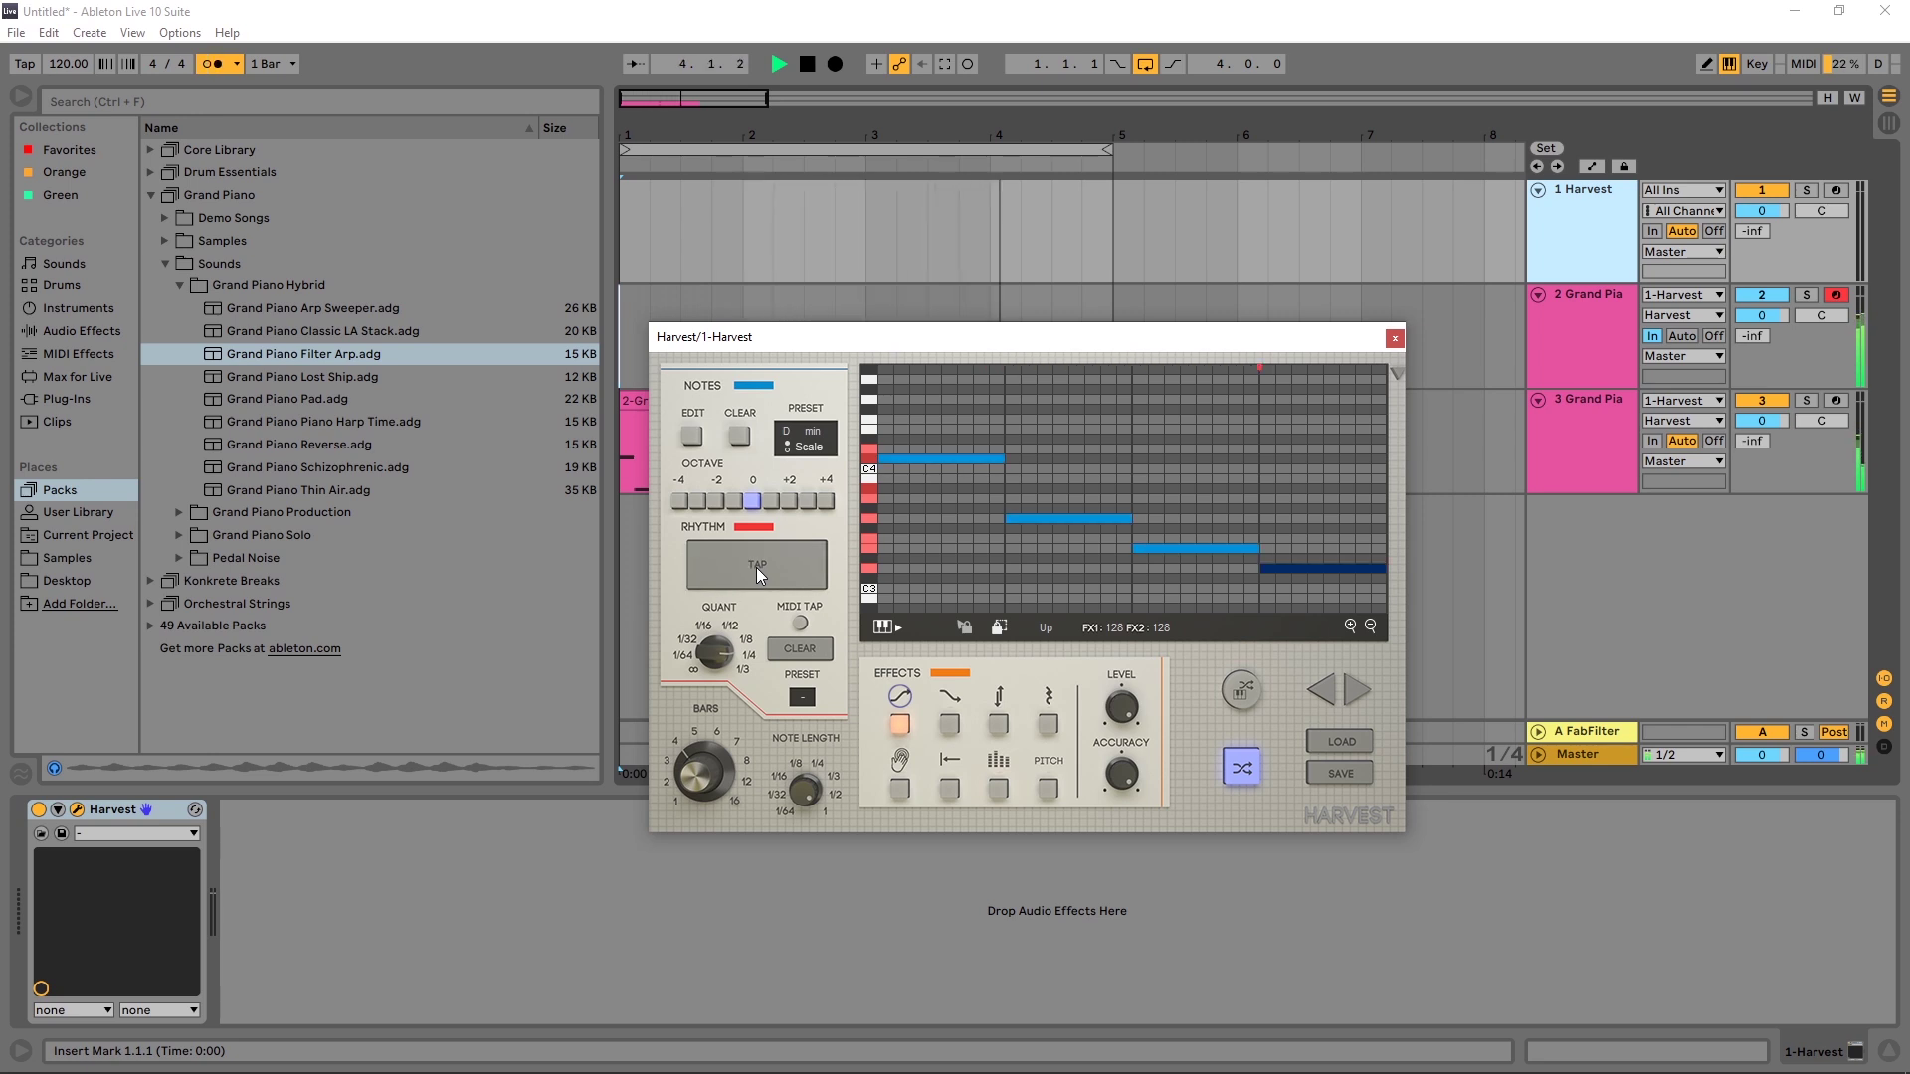
{"action": "key", "text": "space"}
Regenerate the four-note melody repeatedly with the Up effect to try different rising patterns
{"action": "left_click", "coordinate": [1241, 770]}
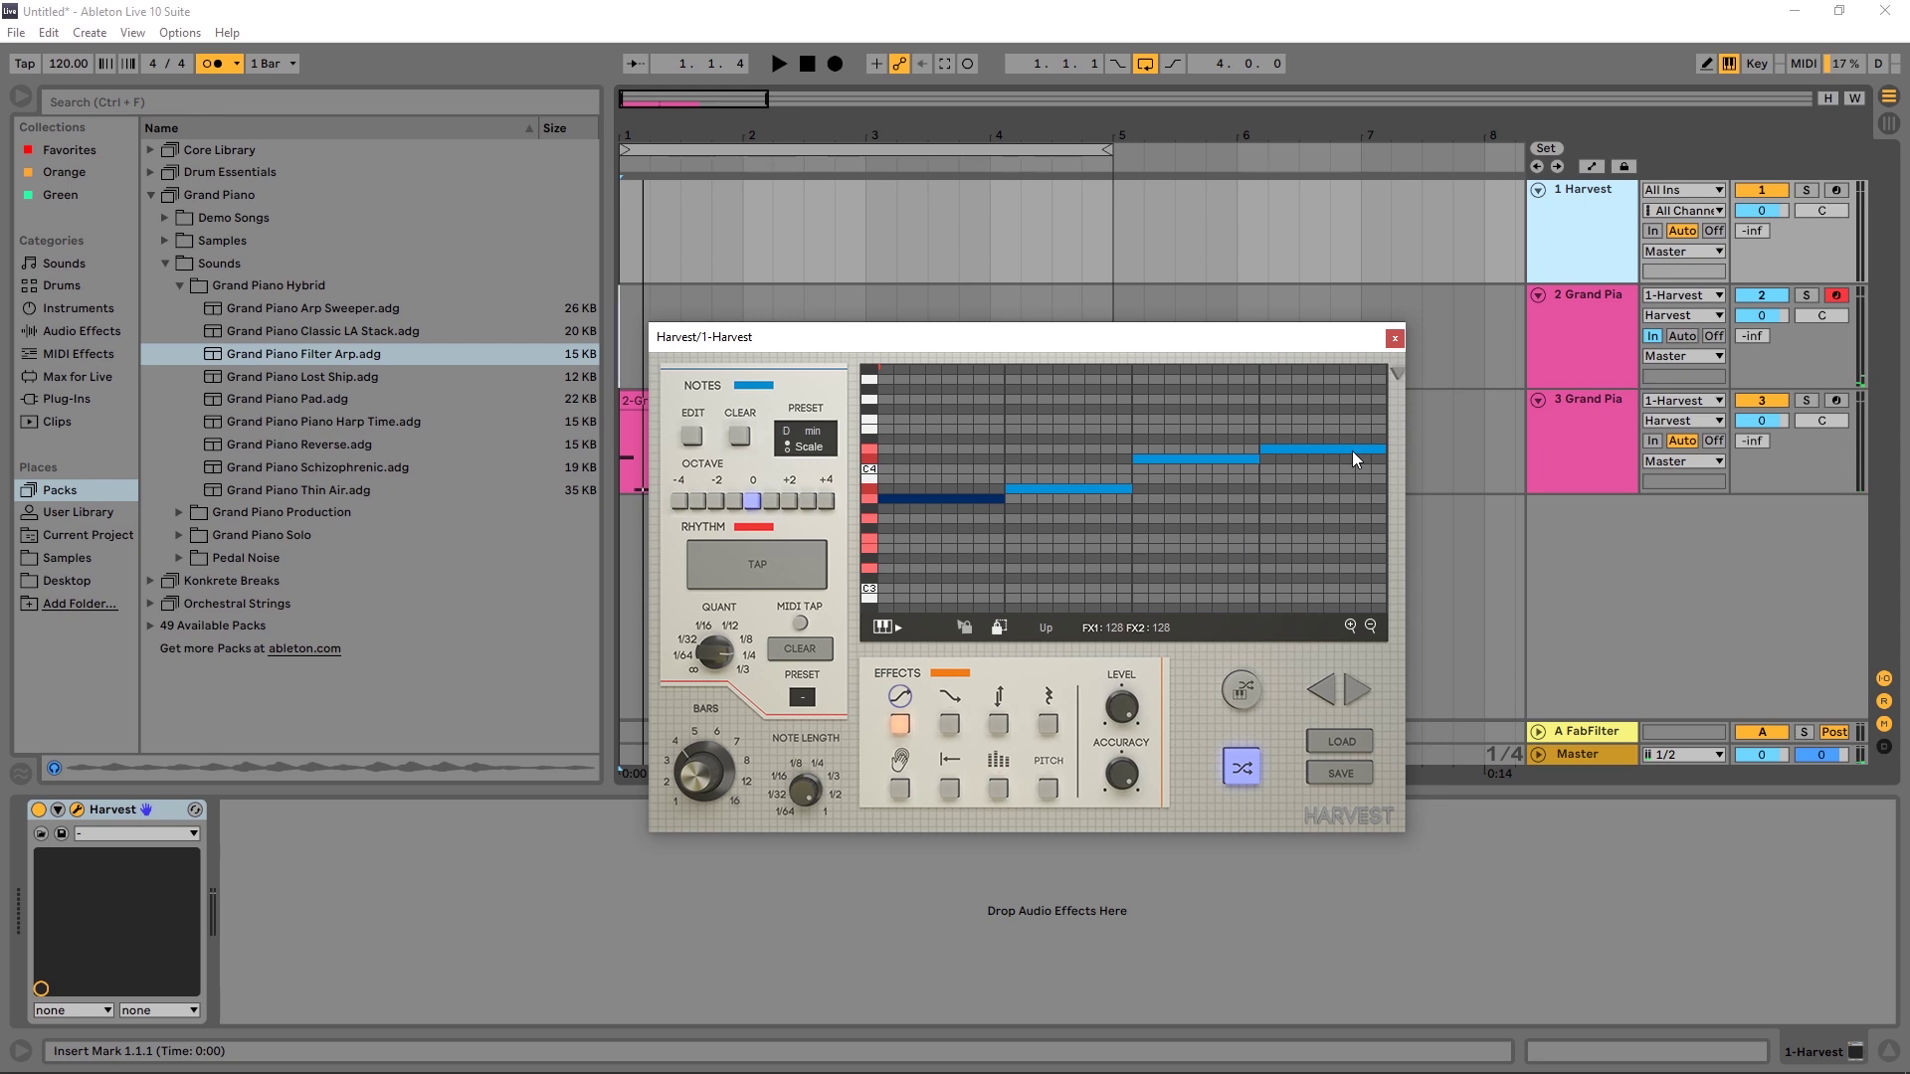
{"action": "left_click", "coordinate": [1240, 769]}
{"action": "left_click", "coordinate": [1243, 770]}
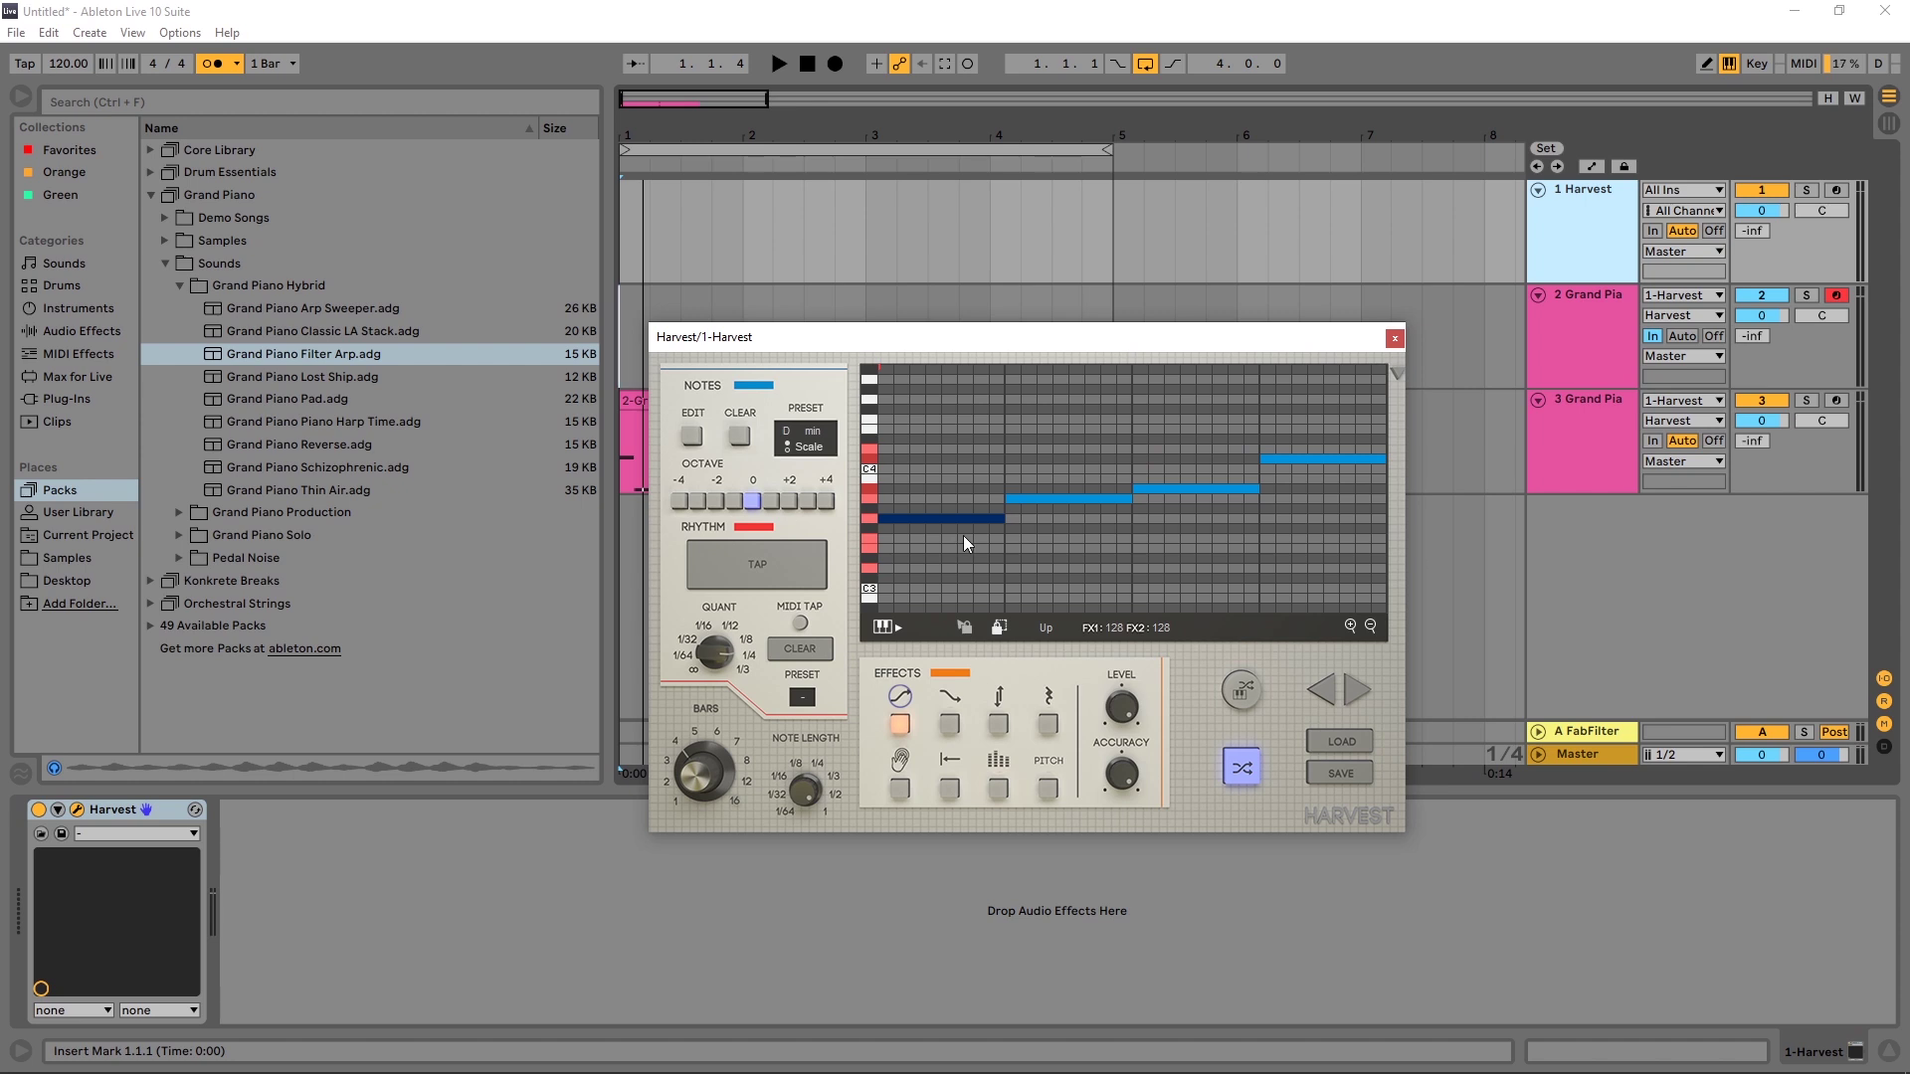
{"action": "left_click", "coordinate": [1245, 769]}
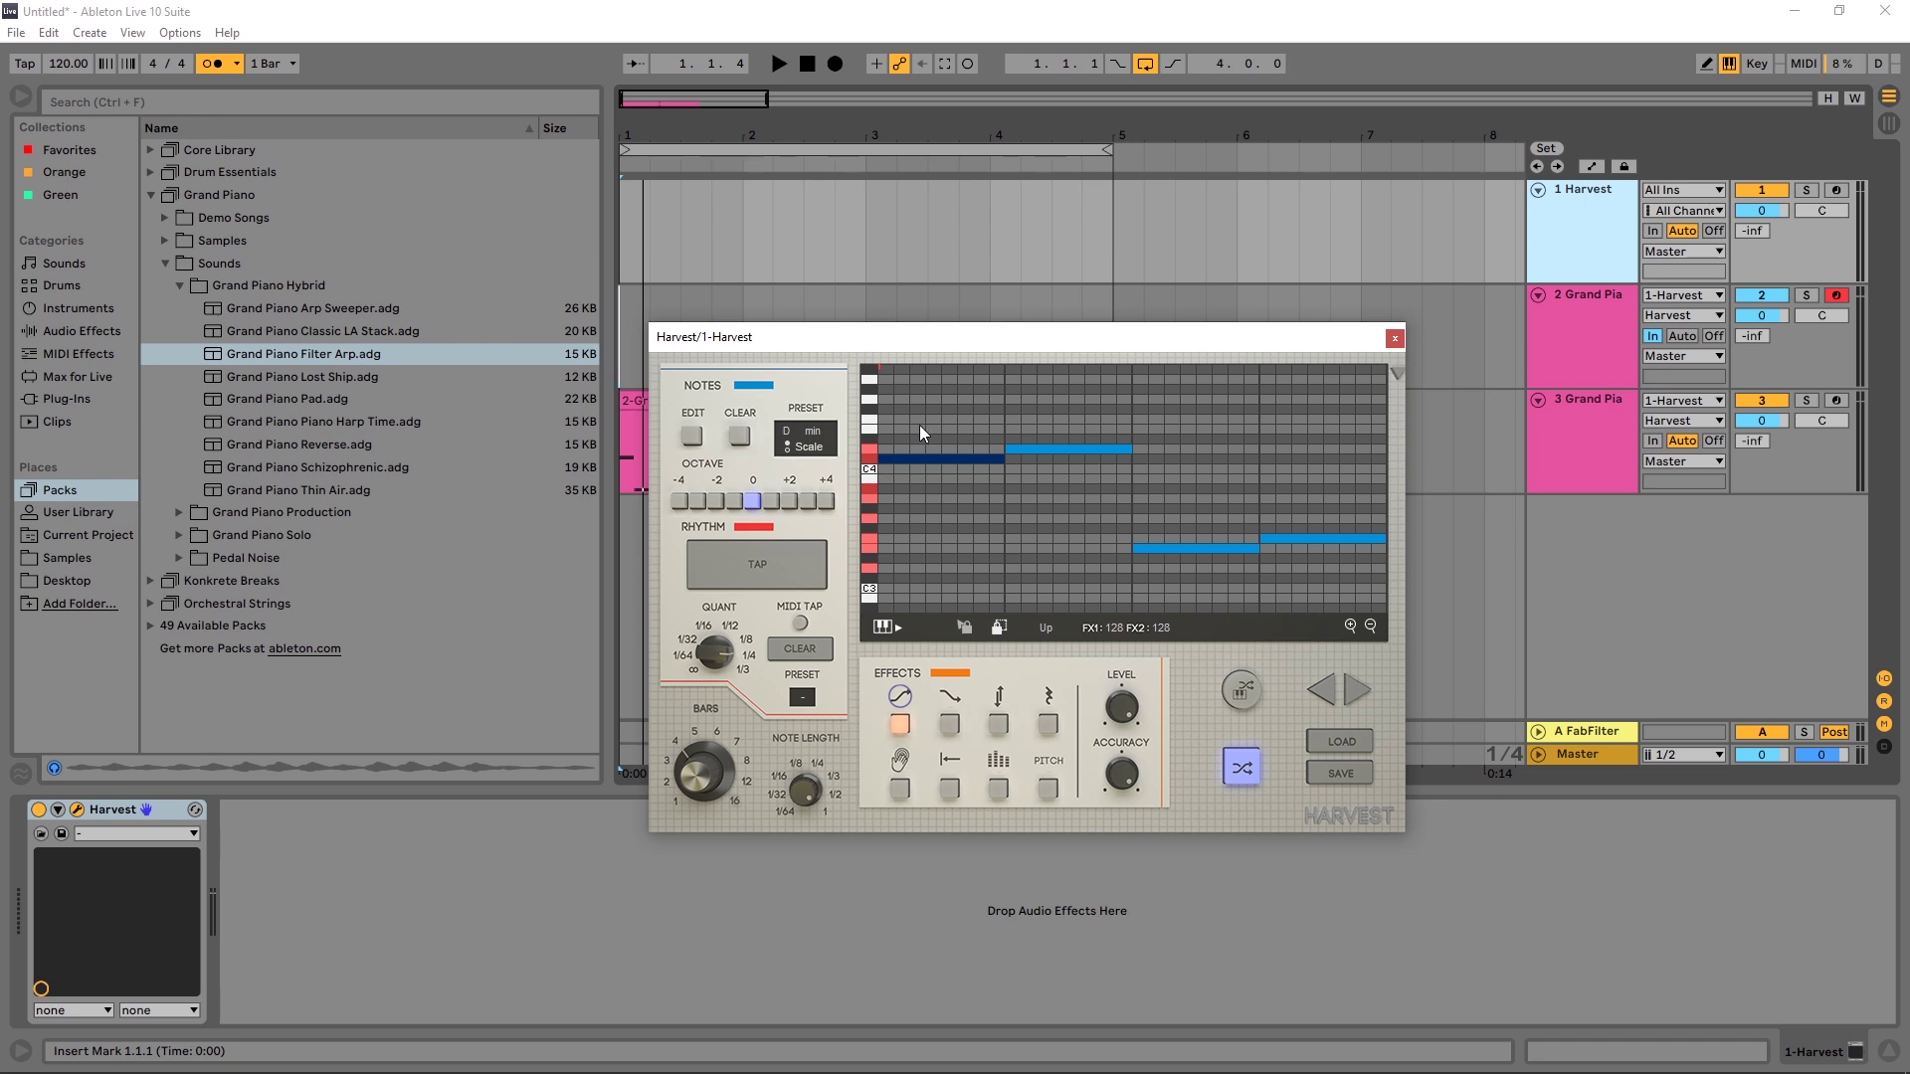
{"action": "left_click", "coordinate": [1249, 768]}
{"action": "left_click", "coordinate": [1249, 768]}
{"action": "left_click", "coordinate": [1248, 769]}
{"action": "left_click", "coordinate": [1247, 769]}
{"action": "left_click", "coordinate": [1247, 769]}
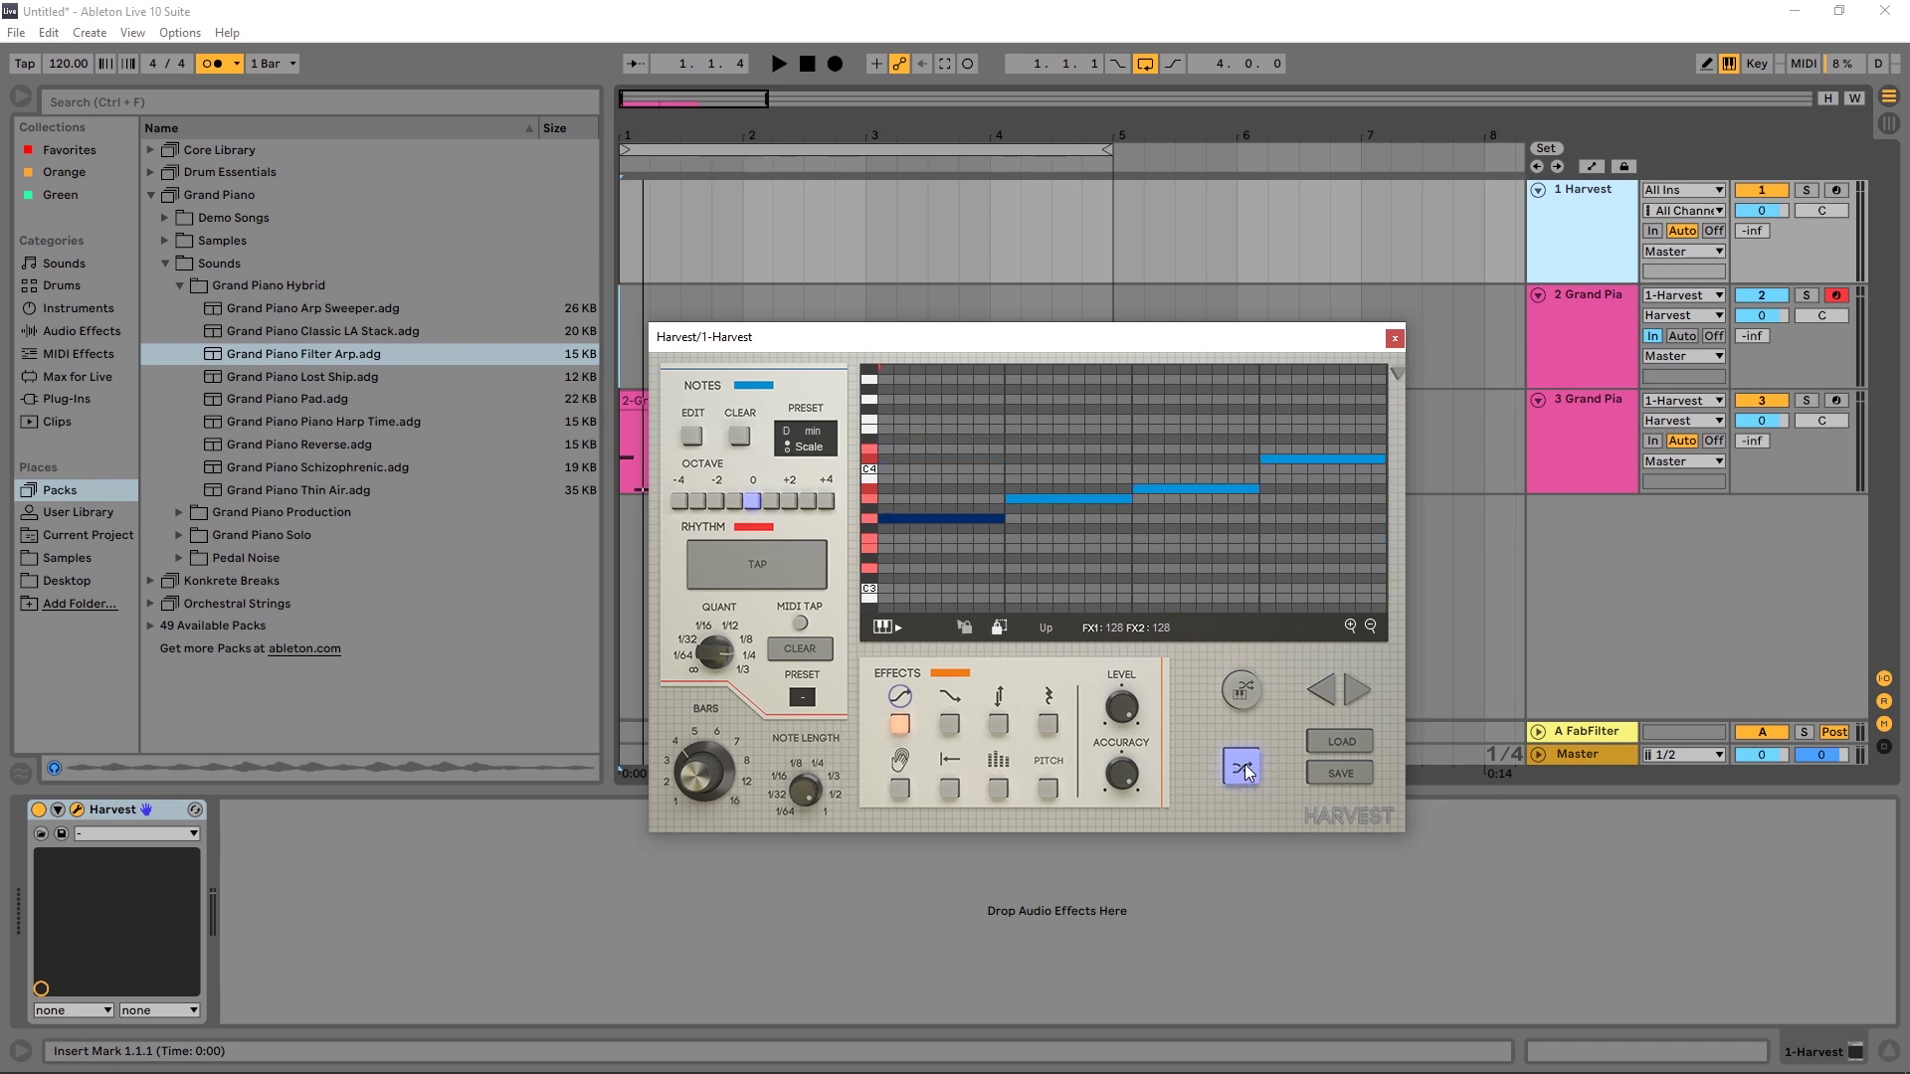
Switch the melody effect from Up to Down, regenerate several descending patterns and reposition the Harvest window
{"action": "left_click", "coordinate": [949, 724]}
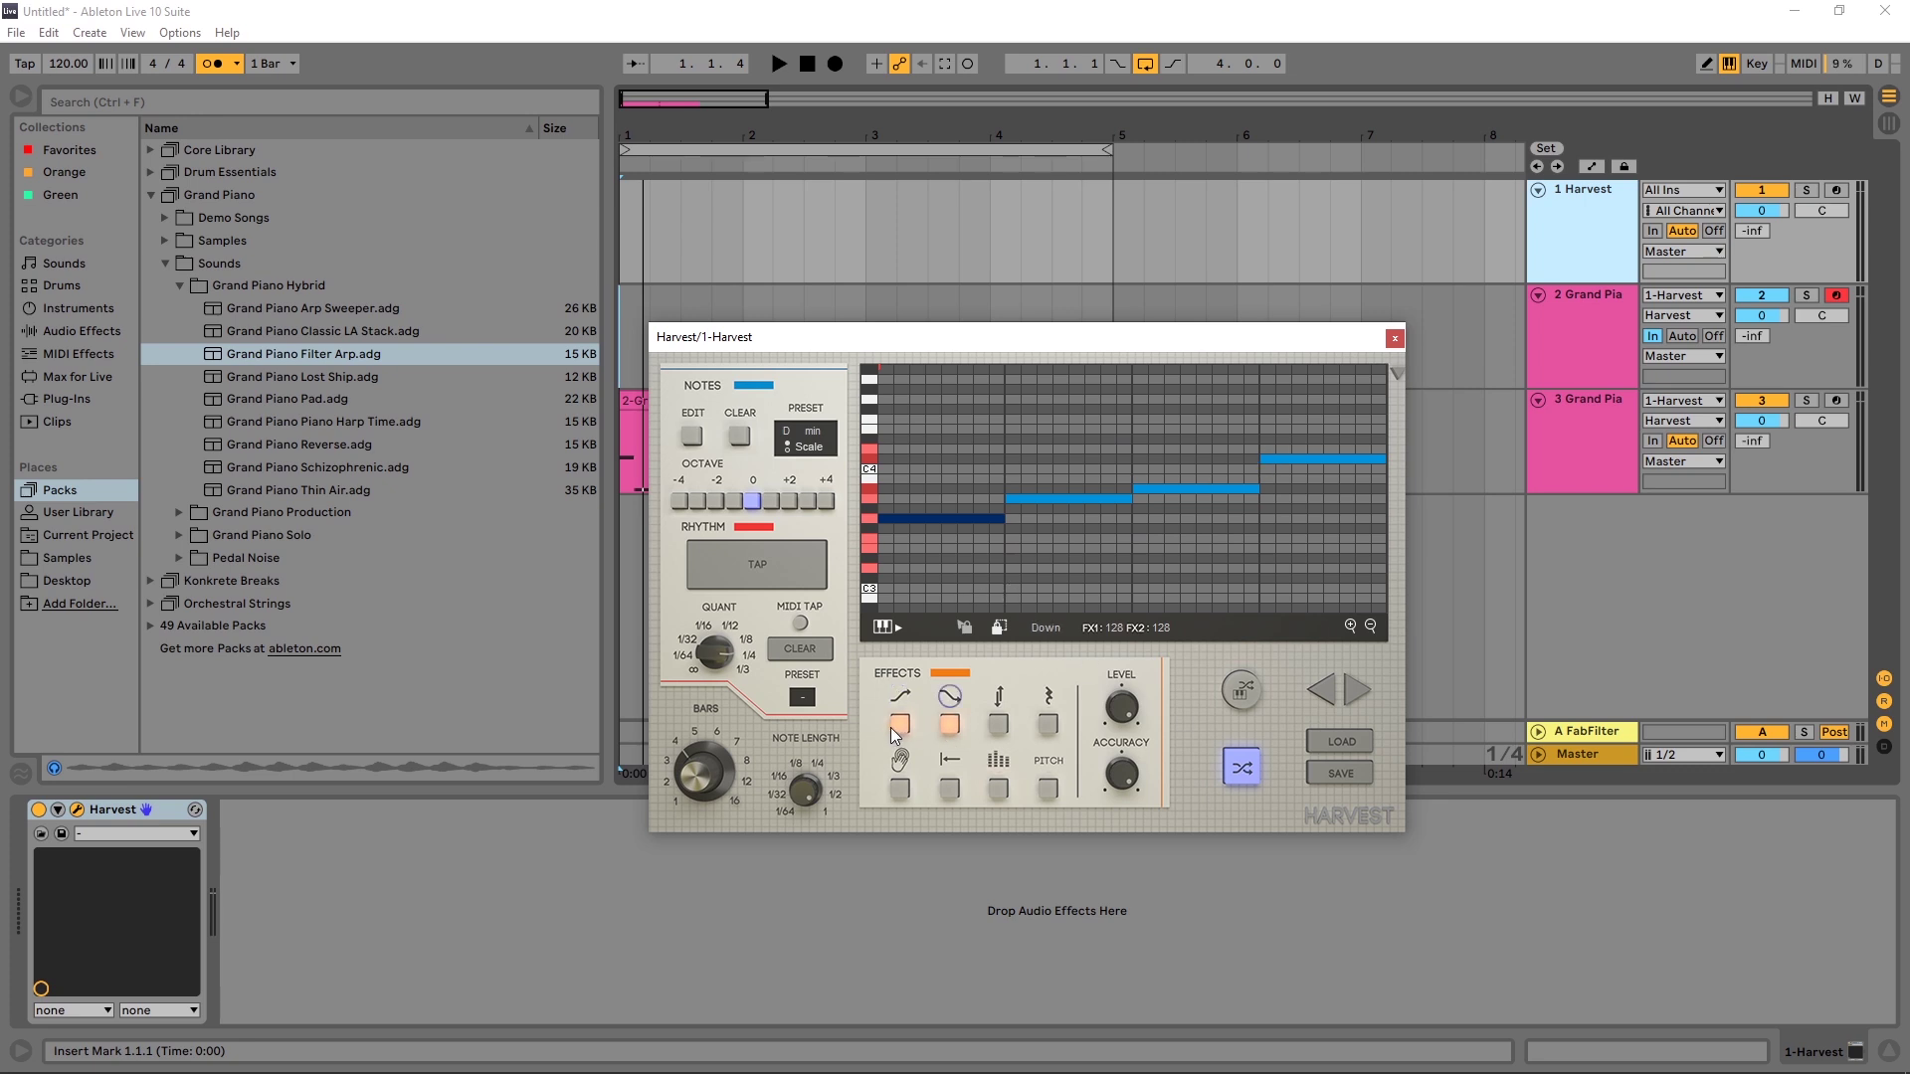
{"action": "left_click", "coordinate": [1239, 767]}
{"action": "left_click", "coordinate": [1240, 768]}
{"action": "left_click", "coordinate": [1241, 768]}
{"action": "left_click", "coordinate": [1241, 768]}
{"action": "left_click", "coordinate": [1240, 769]}
{"action": "left_click", "coordinate": [1240, 768]}
{"action": "left_click", "coordinate": [1241, 768]}
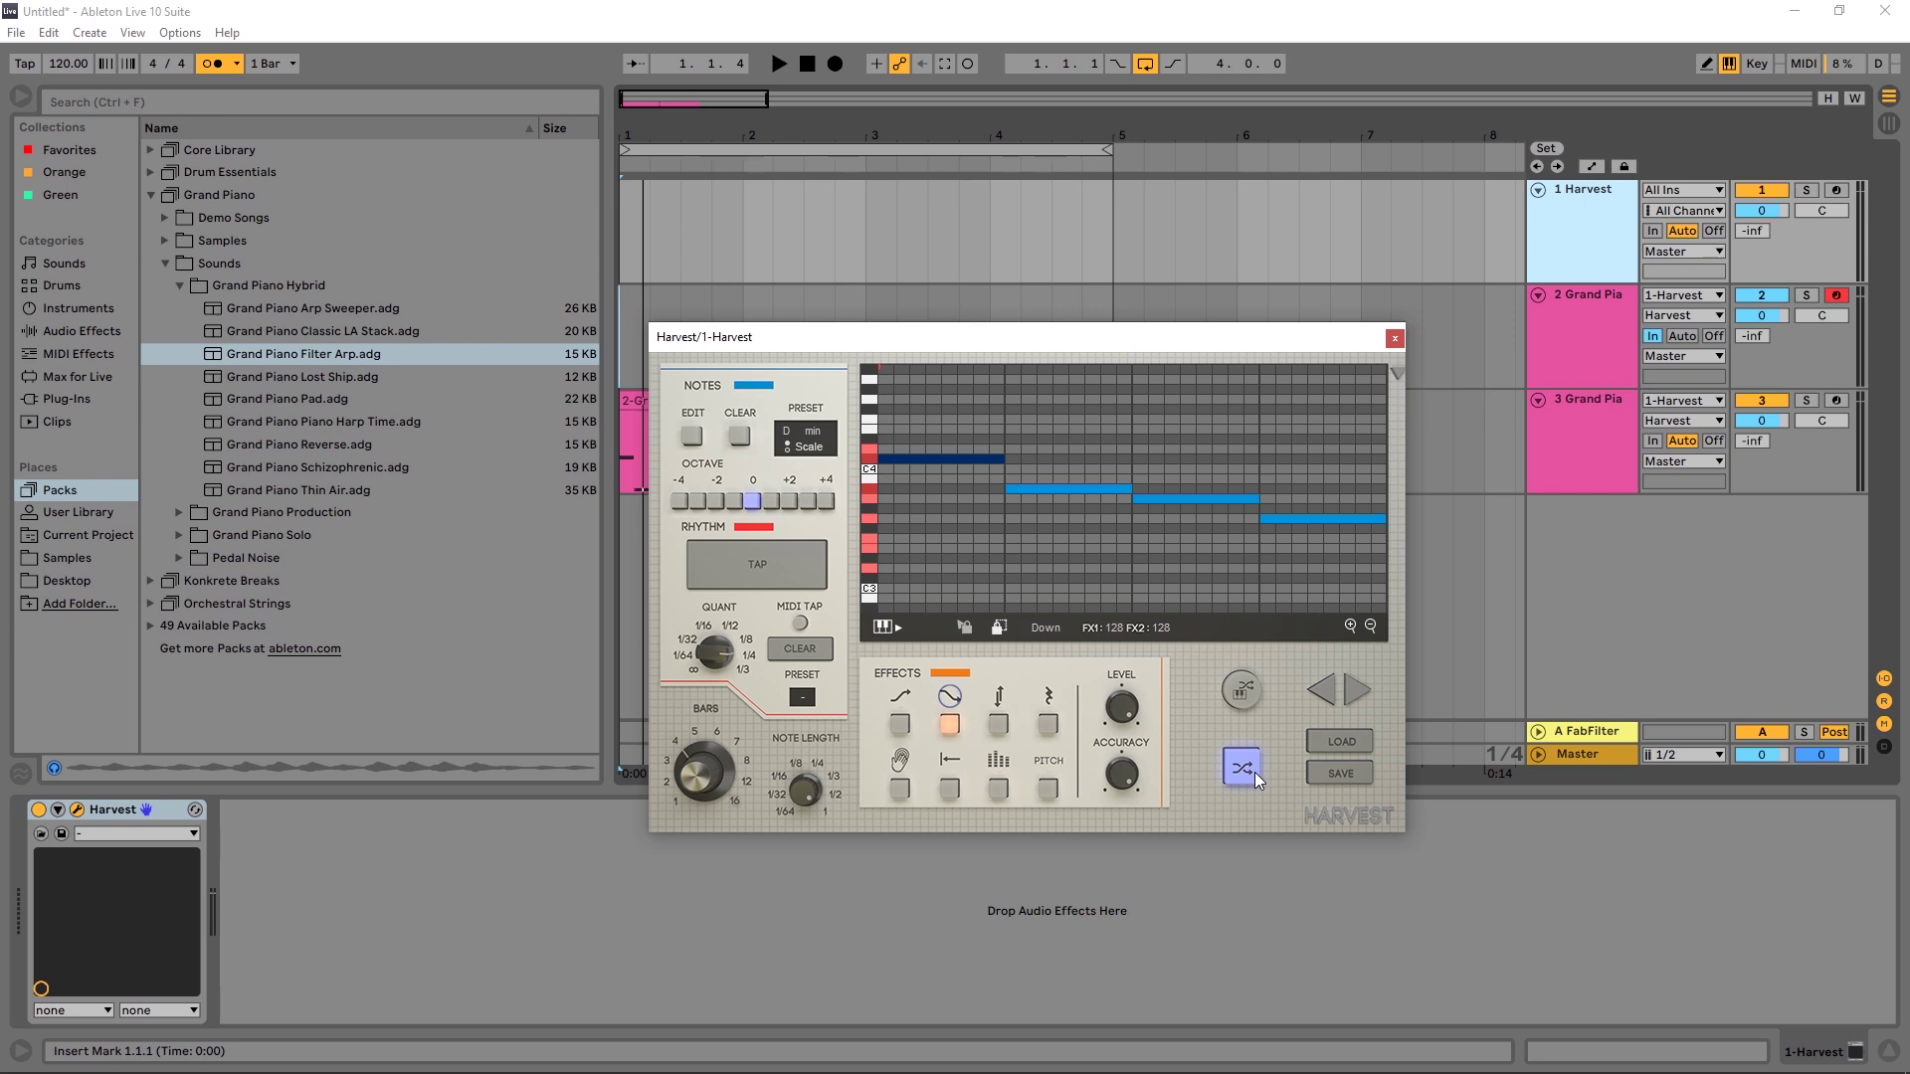
{"action": "left_click_drag", "start_coordinate": [910, 345], "coordinate": [865, 300]}
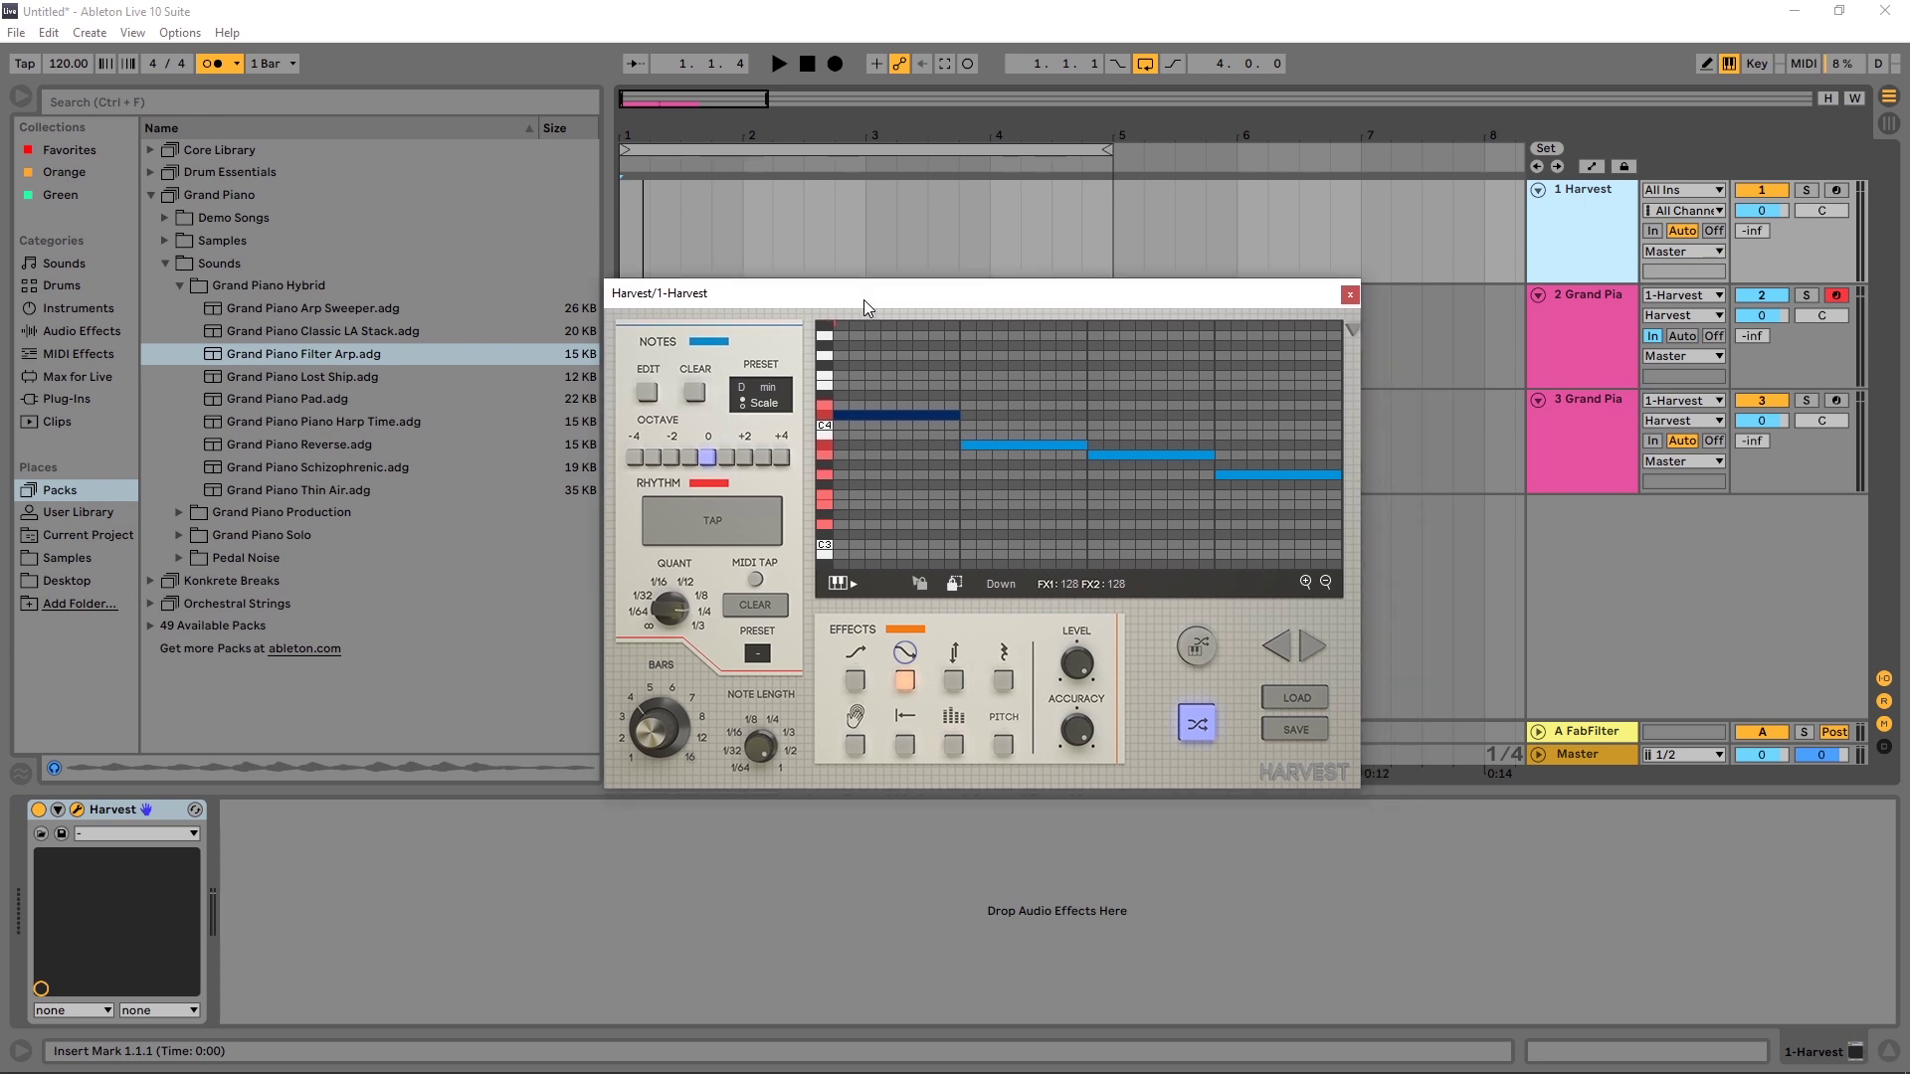